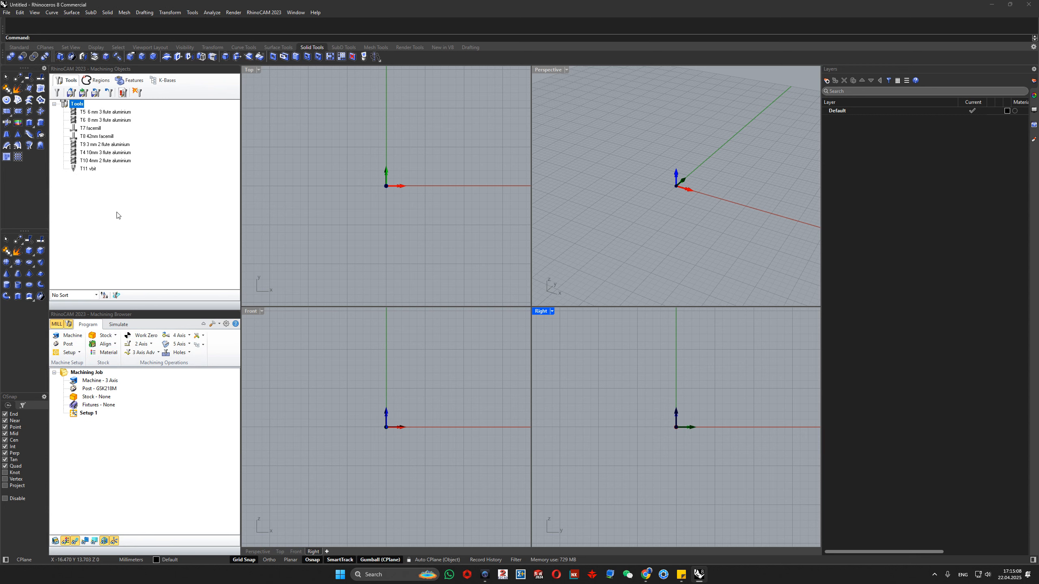
{"action": "left_click", "coordinate": [87, 111]}
{"action": "left_click", "coordinate": [85, 121]}
{"action": "key", "text": "Down"}
{"action": "key", "text": "Down"}
{"action": "key", "text": "Down"}
{"action": "key", "text": "Down"}
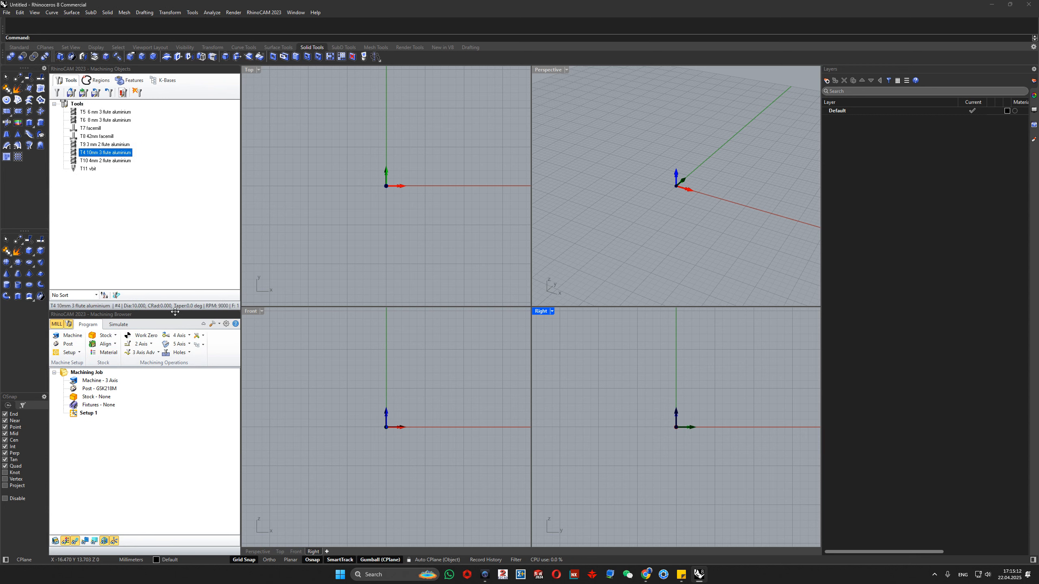
{"action": "left_click", "coordinate": [132, 422]}
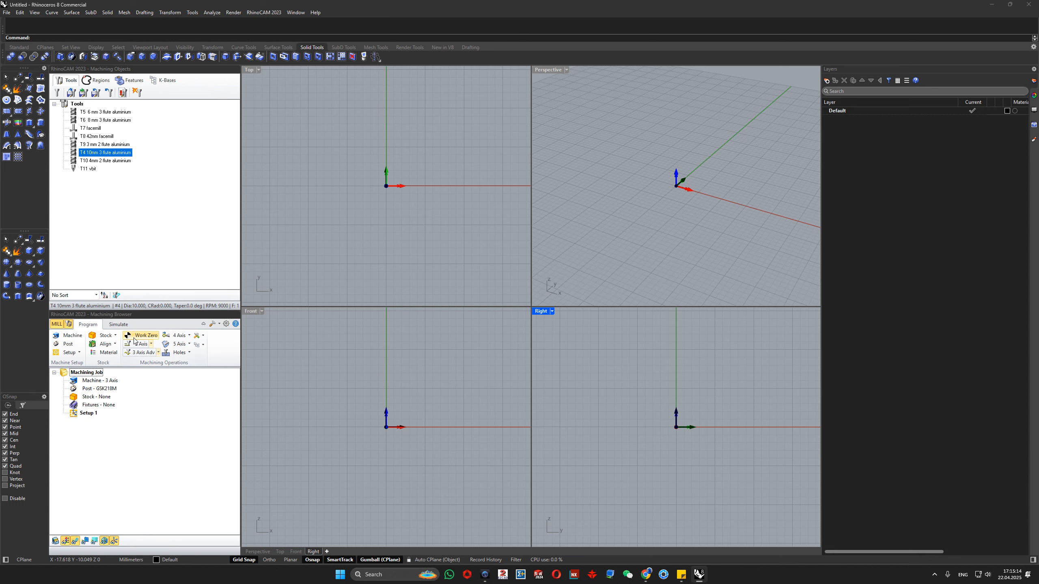
- Open the T5 6 mm 3 flute aluminium tool for editing and rename it "6mm calfra frezi"
{"action": "left_click", "coordinate": [57, 93]}
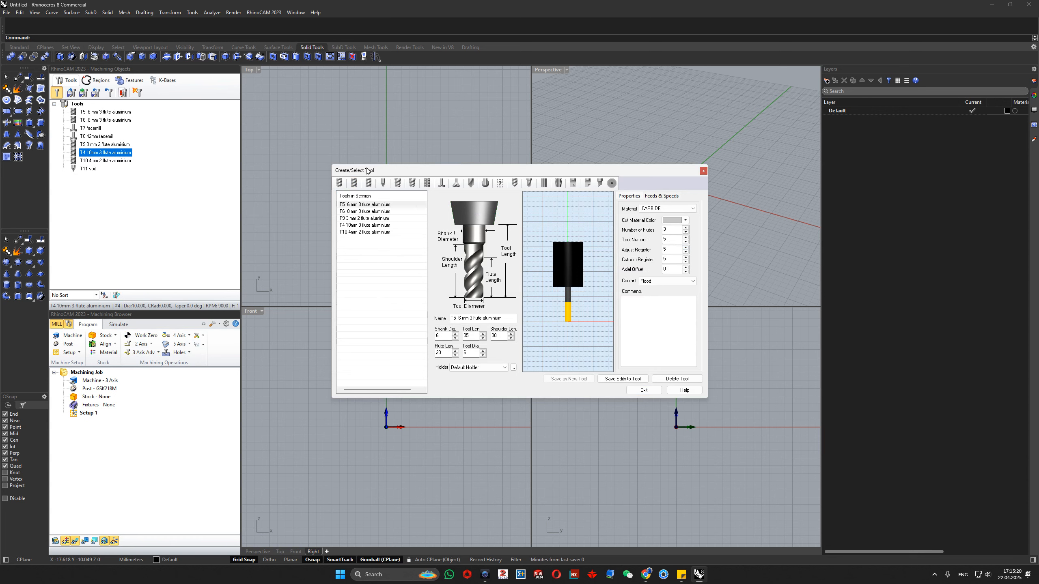
{"action": "left_click", "coordinate": [509, 318]}
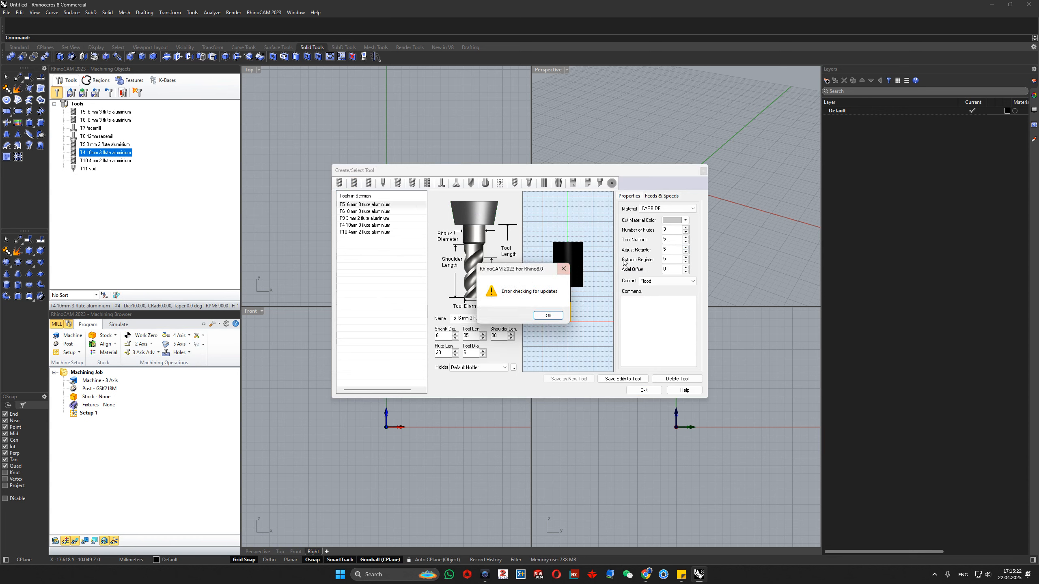
{"action": "left_click", "coordinate": [564, 269]}
{"action": "triple_click", "coordinate": [514, 318]}
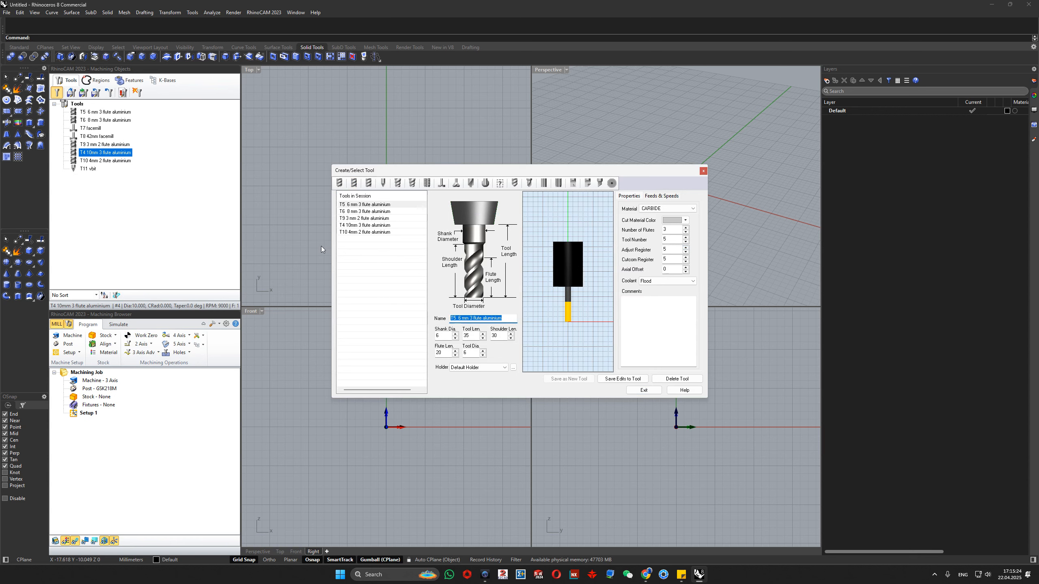
{"action": "type", "text": "6mm calfra frezi"}
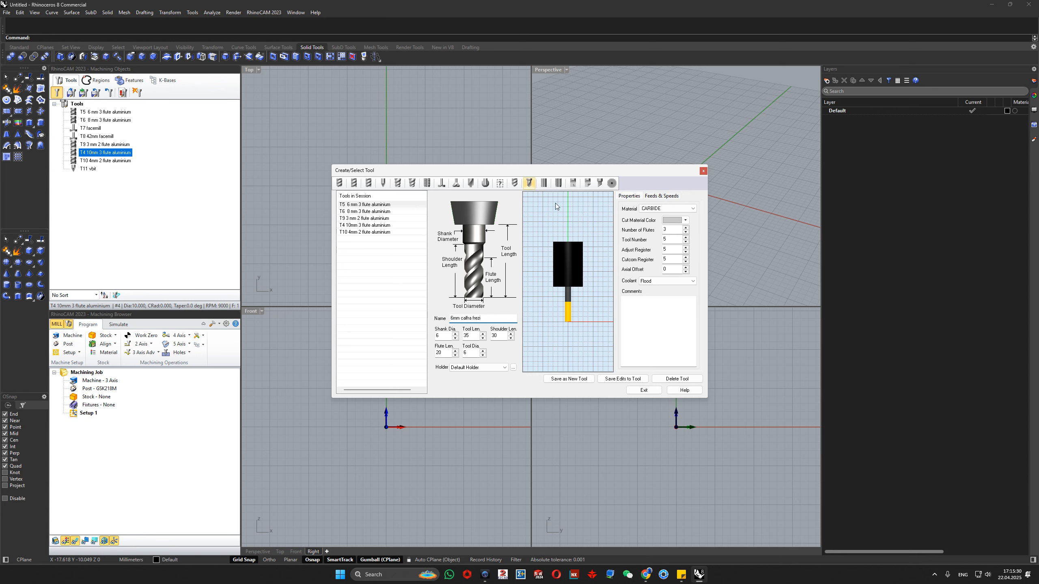
- Set the 6 mm tool's number of flutes to 1 and its tool number to 1
{"action": "double_click", "coordinate": [669, 230]}
{"action": "double_click", "coordinate": [667, 230]}
{"action": "type", "text": "1"}
{"action": "double_click", "coordinate": [675, 239]}
{"action": "double_click", "coordinate": [674, 249]}
{"action": "double_click", "coordinate": [673, 240]}
{"action": "double_click", "coordinate": [673, 249]}
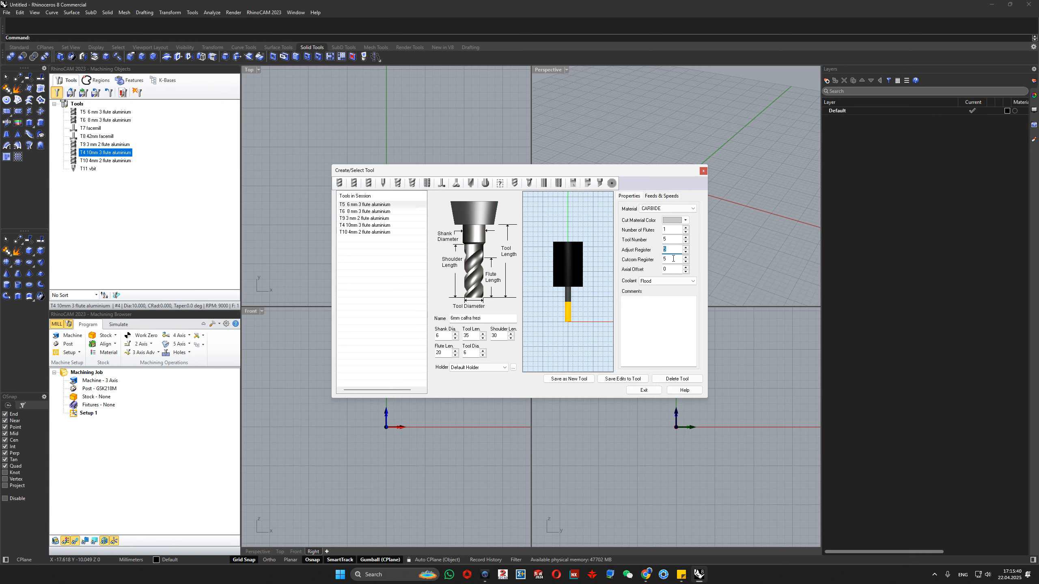
{"action": "double_click", "coordinate": [674, 240]}
{"action": "type", "text": "1"}
{"action": "key", "text": "Tab"}
{"action": "key", "text": "Tab"}
{"action": "left_click", "coordinate": [671, 250]}
- Set the 6 mm tool's spindle speed to 24000 RPM in its feeds and speeds
{"action": "left_click", "coordinate": [667, 198]}
{"action": "double_click", "coordinate": [664, 212]}
{"action": "type", "text": "24000"}
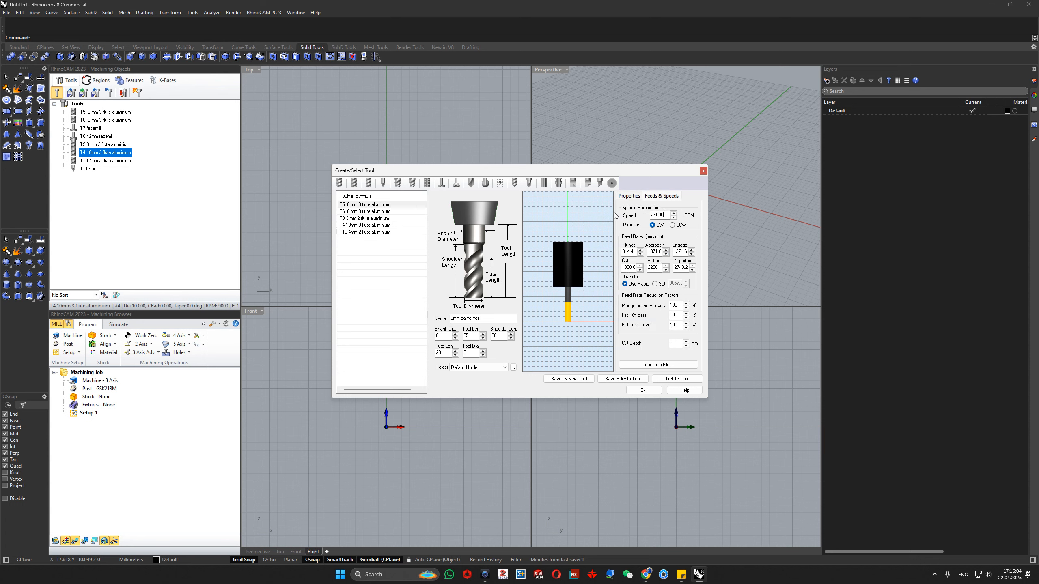
- Load table feeds for WOOD stock and a CARBIDE tool, with the maximum spindle speed set to 24000 RPM
{"action": "left_click", "coordinate": [658, 365]}
{"action": "left_click", "coordinate": [528, 220]}
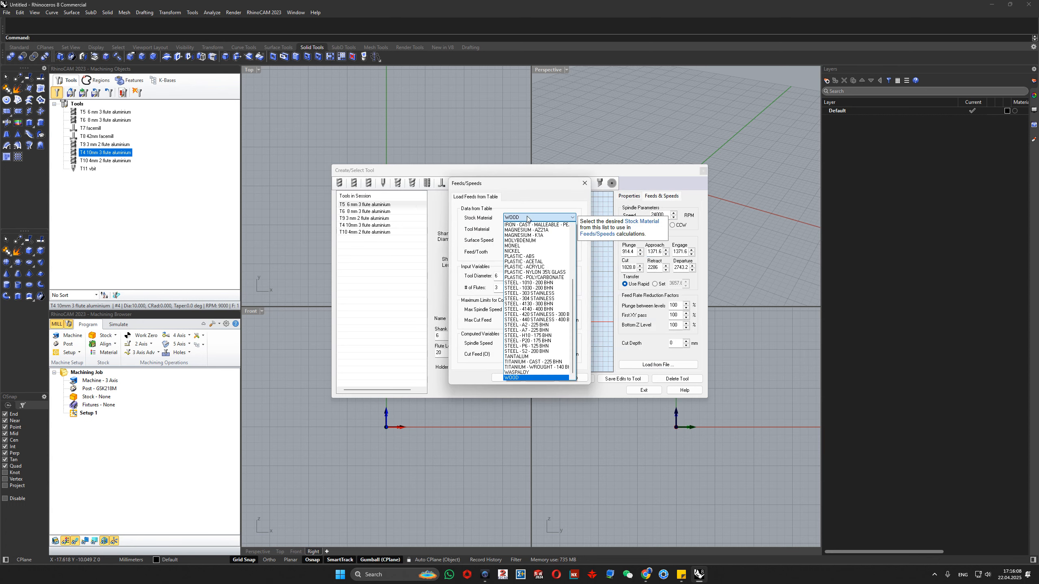
{"action": "left_click", "coordinate": [528, 220]}
{"action": "left_click", "coordinate": [520, 231]}
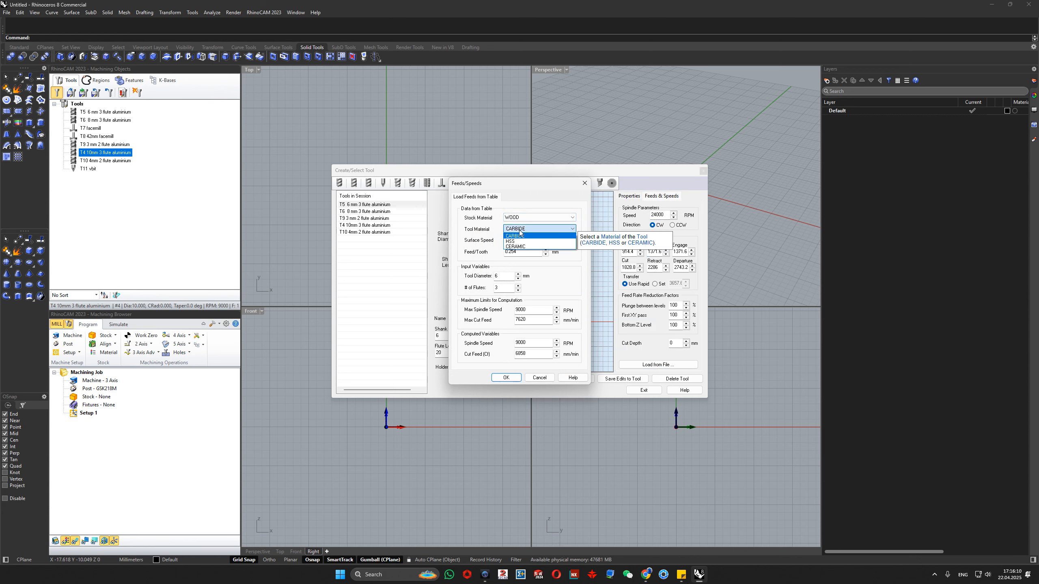
{"action": "left_click", "coordinate": [507, 236]}
{"action": "key", "text": "Tab"}
{"action": "key", "text": "Tab"}
{"action": "type", "text": "2400"}
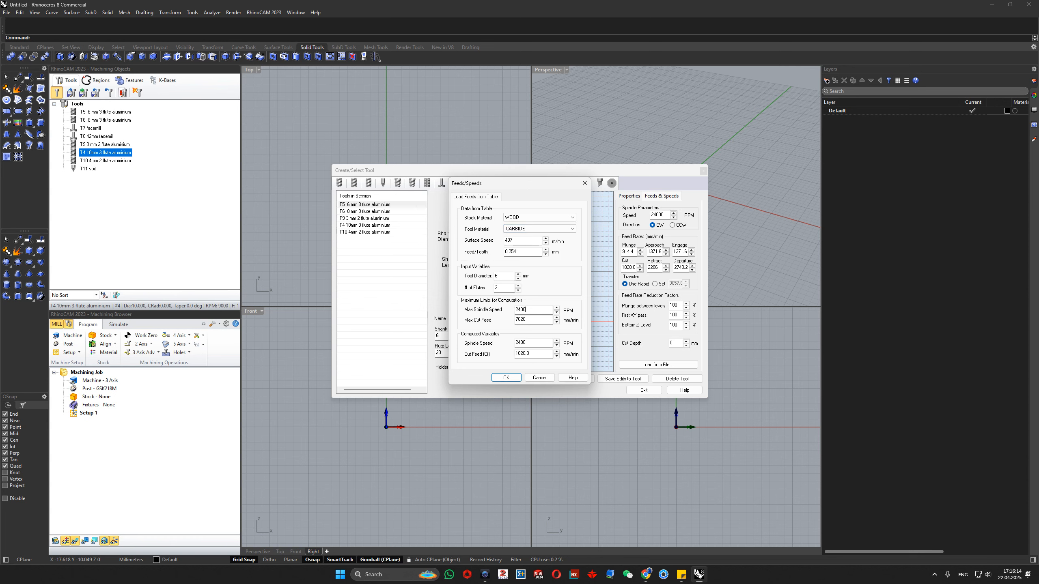
{"action": "key", "text": "Tab"}
- Set the surface speed to 5000 m/min and the number of flutes to 1 in the feeds calculation
{"action": "double_click", "coordinate": [530, 241]}
{"action": "type", "text": "5000"}
{"action": "left_click", "coordinate": [531, 343]}
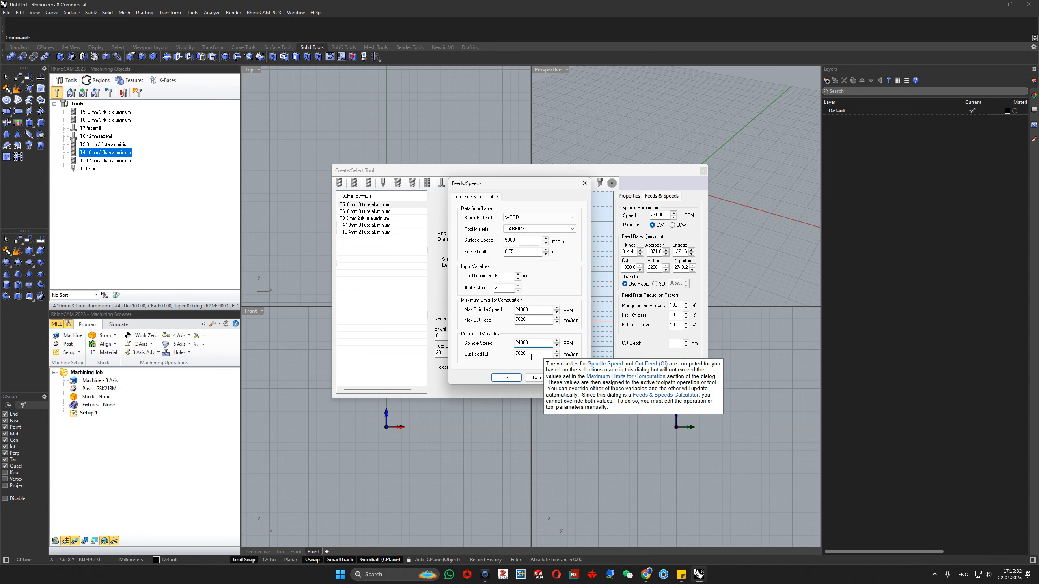
{"action": "left_click_drag", "start_coordinate": [520, 241], "coordinate": [474, 240]}
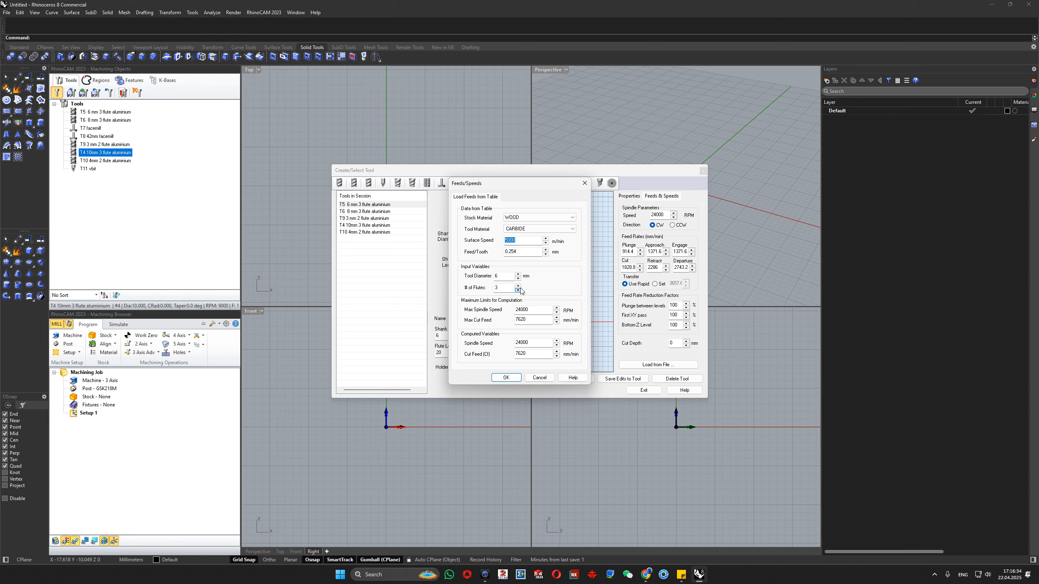
{"action": "left_click_drag", "start_coordinate": [507, 277], "coordinate": [468, 280]}
{"action": "key", "text": "Tab"}
{"action": "type", "text": "1"}
- Apply the computed feeds to the 6 mm tool, save the edits to it and close the tool editor
{"action": "left_click_drag", "start_coordinate": [530, 355], "coordinate": [507, 355]}
{"action": "left_click", "coordinate": [505, 377]}
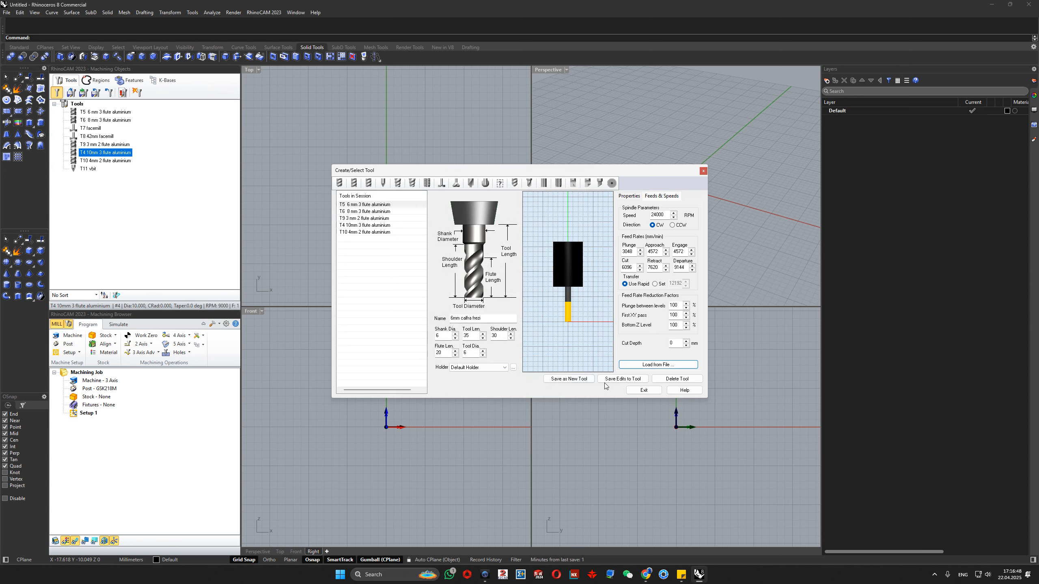
{"action": "left_click", "coordinate": [625, 379]}
{"action": "left_click", "coordinate": [703, 171]}
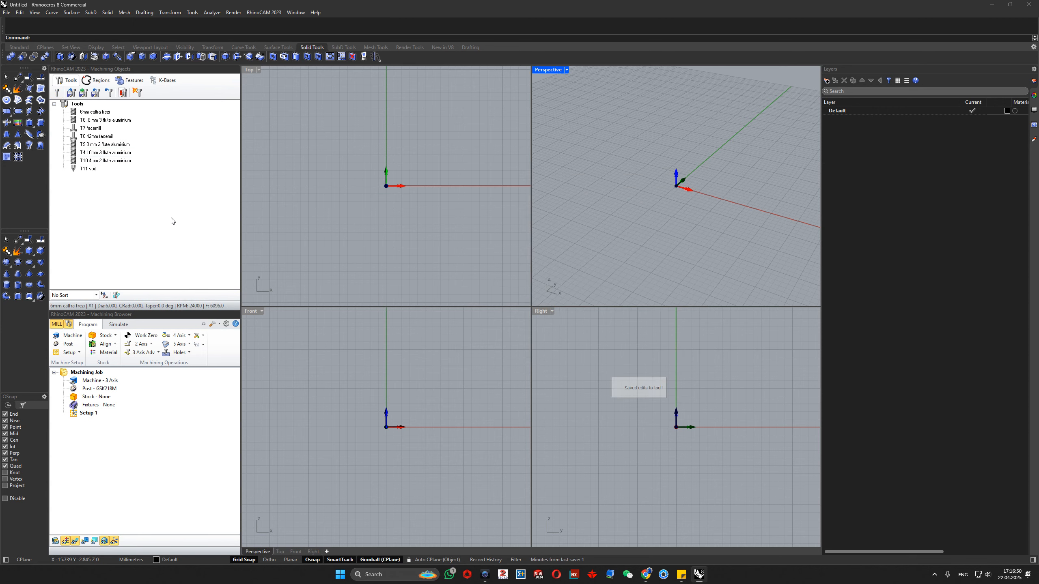
- Examine the definitions of the T6 8 mm 3 flute aluminium tool and the T7 facemill
{"action": "double_click", "coordinate": [76, 119]}
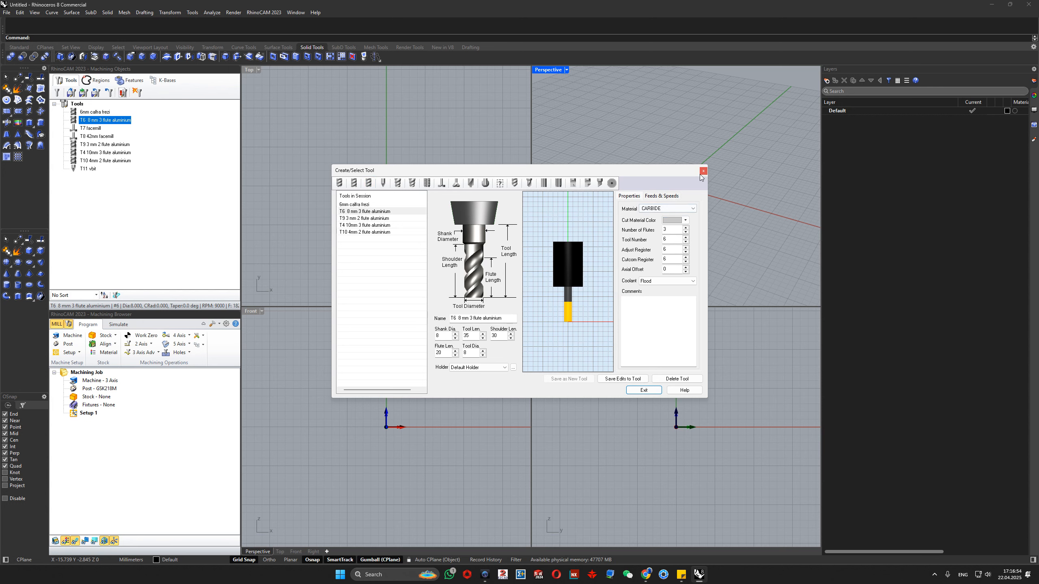
{"action": "left_click", "coordinate": [703, 170]}
{"action": "double_click", "coordinate": [74, 129]}
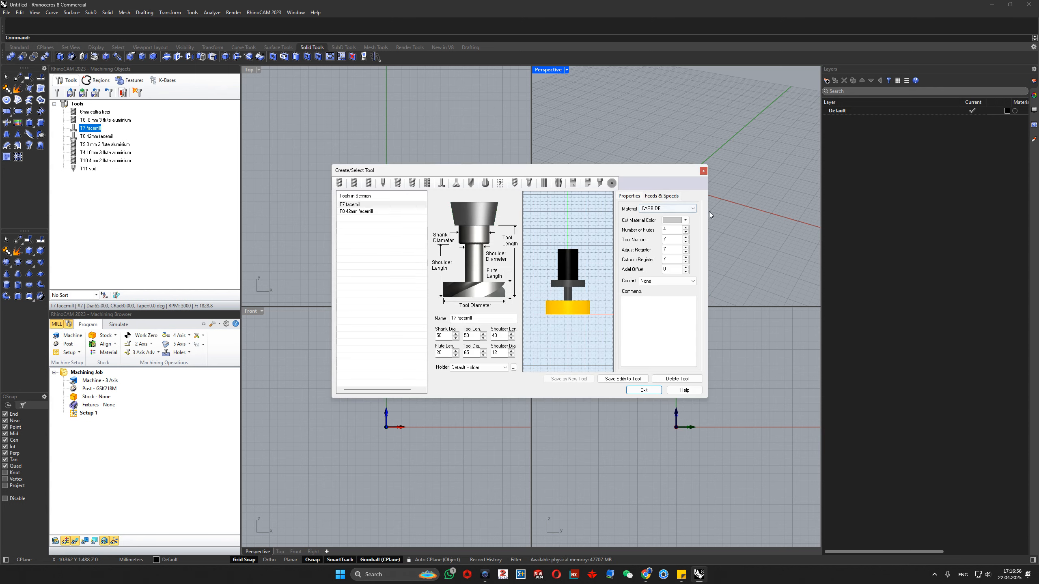
{"action": "left_click", "coordinate": [702, 171]}
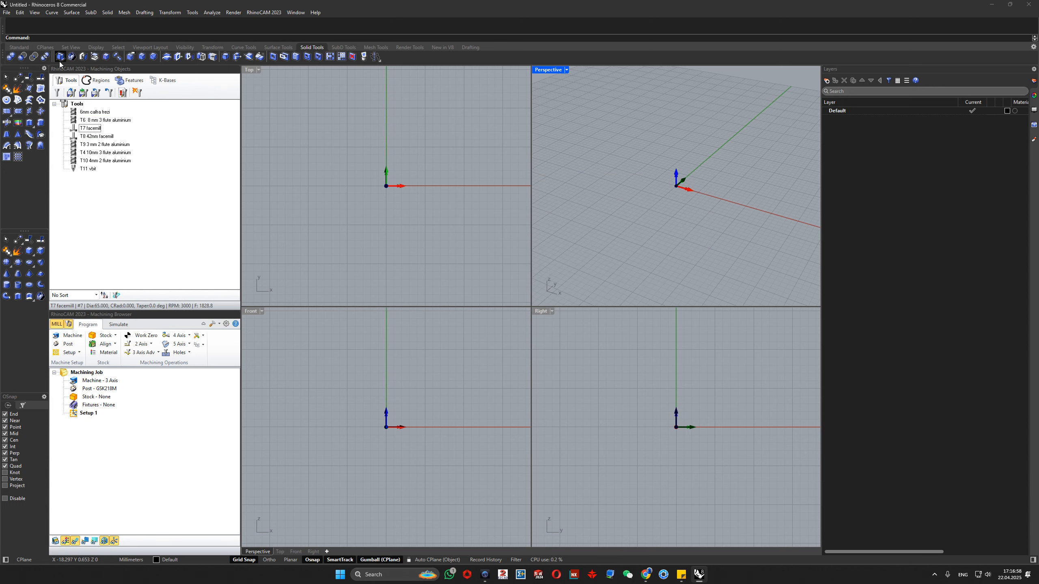
- Display the machining regions and draw a rectangle in the Top view, starting beside the origin
{"action": "left_click", "coordinate": [97, 80]}
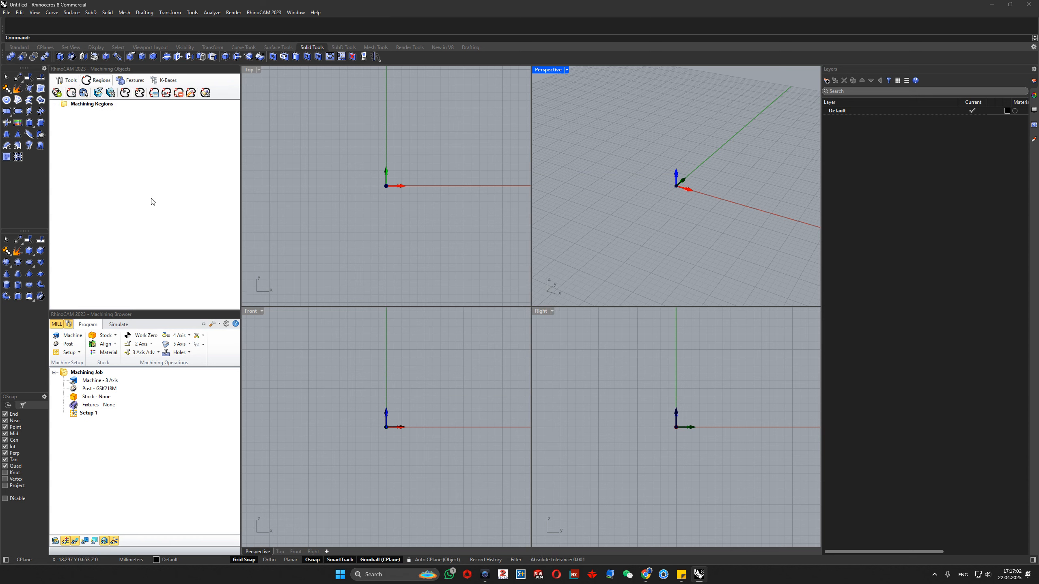
{"action": "left_click", "coordinate": [243, 47]}
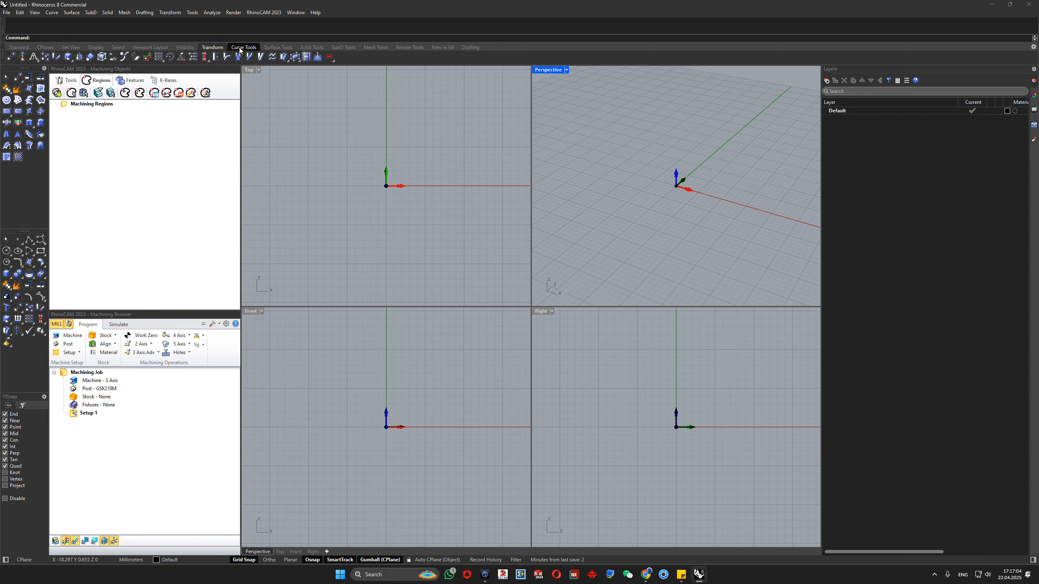
{"action": "left_click", "coordinate": [29, 319]}
{"action": "left_click", "coordinate": [371, 193]}
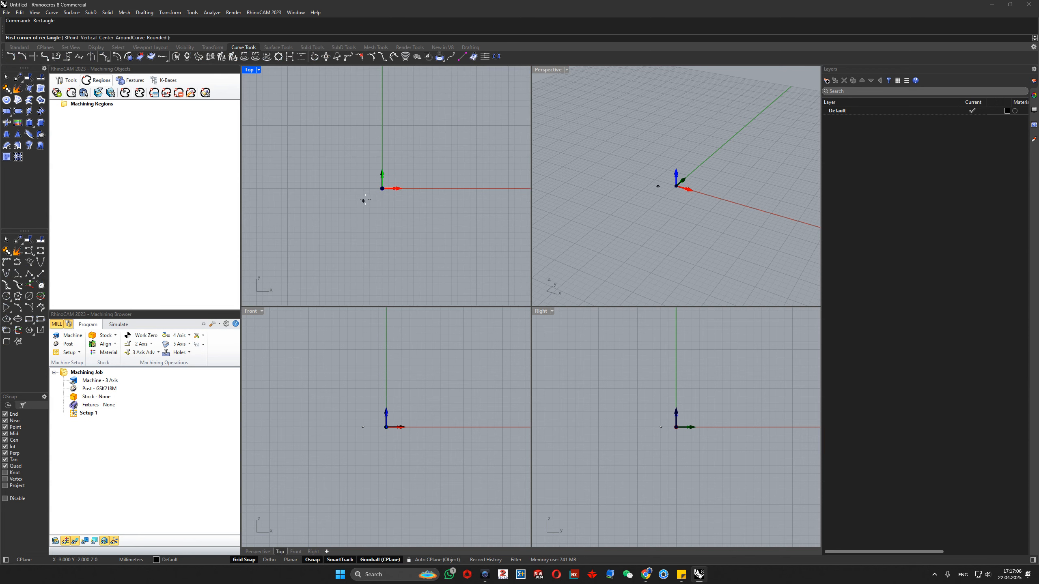
{"action": "left_click", "coordinate": [479, 77]}
{"action": "right_click_drag", "start_coordinate": [446, 132], "coordinate": [356, 200]}
{"action": "scroll", "coordinate": [356, 199], "scroll_direction": "down", "scroll_amount": 4}
{"action": "left_click_drag", "start_coordinate": [409, 224], "coordinate": [361, 201]}
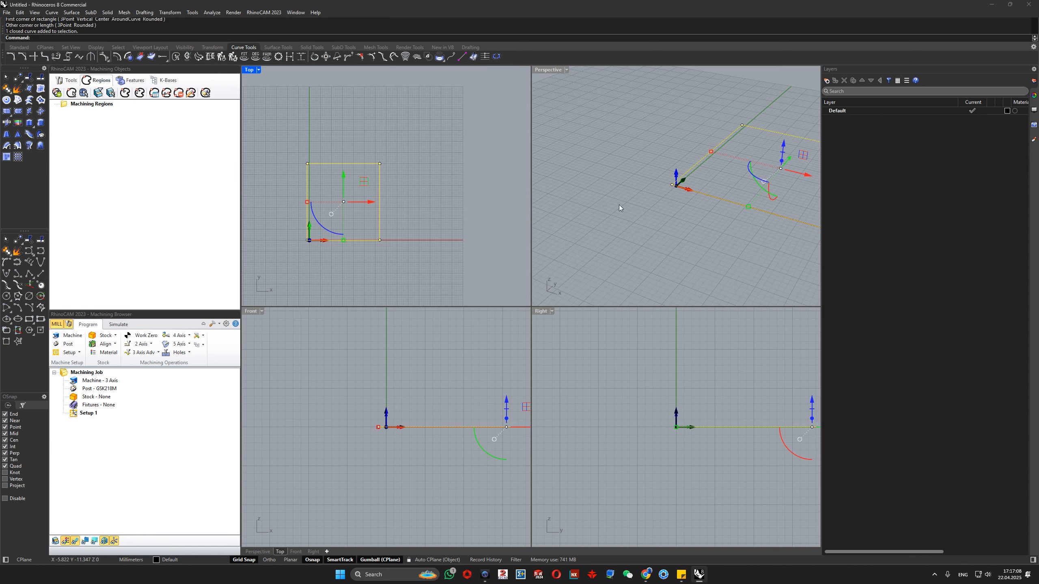
- Create a machining region set with the rectangle selected, and delete the rectangle curve from the Top view
{"action": "left_click", "coordinate": [57, 92]}
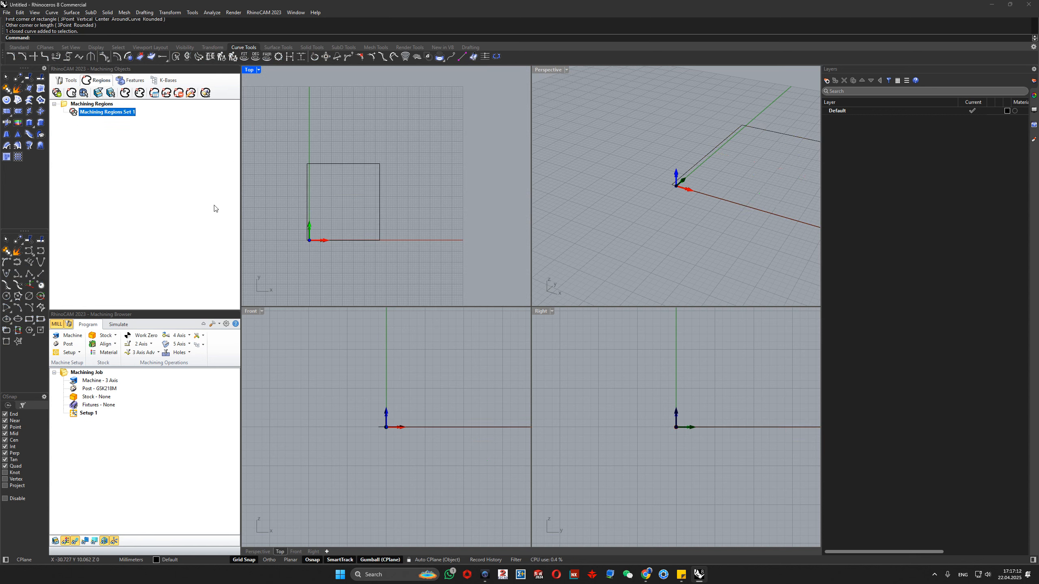
{"action": "left_click_drag", "start_coordinate": [346, 270], "coordinate": [250, 89]}
{"action": "key", "text": "Delete"}
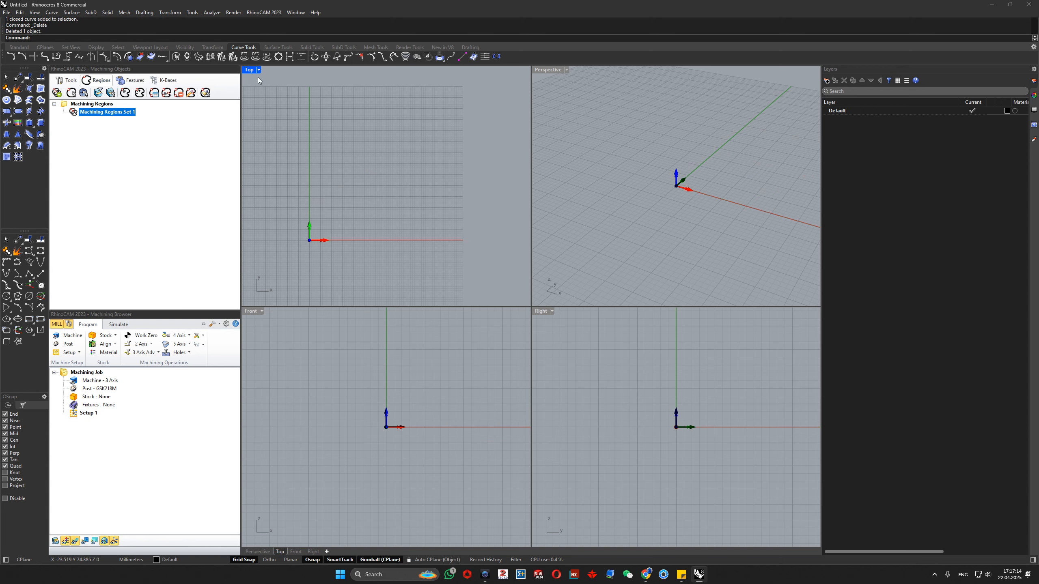
- Look through the machining features and knowledge bases, and return to the tool list
{"action": "left_click", "coordinate": [130, 80]}
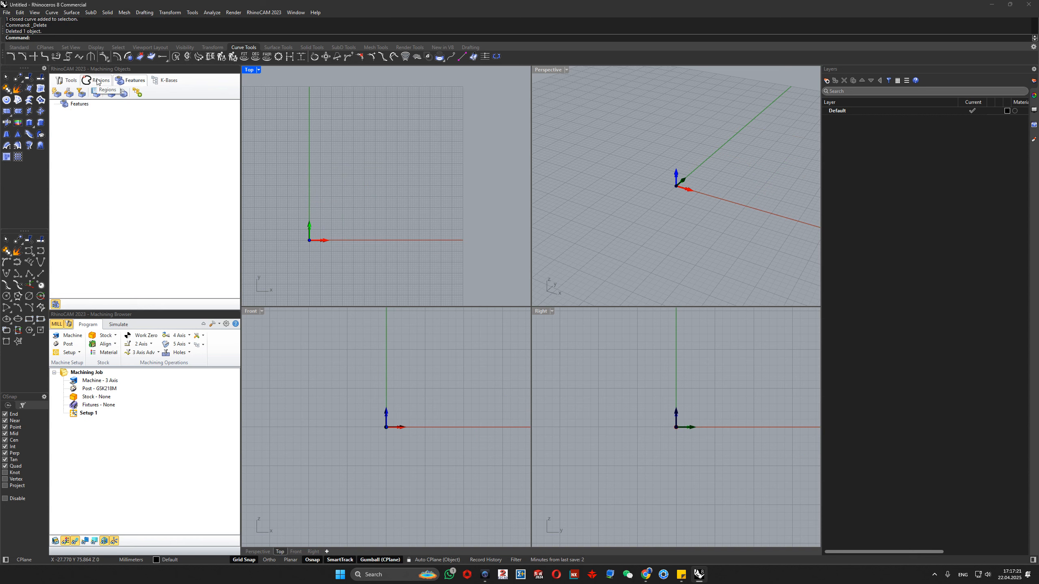
{"action": "key", "text": "space"}
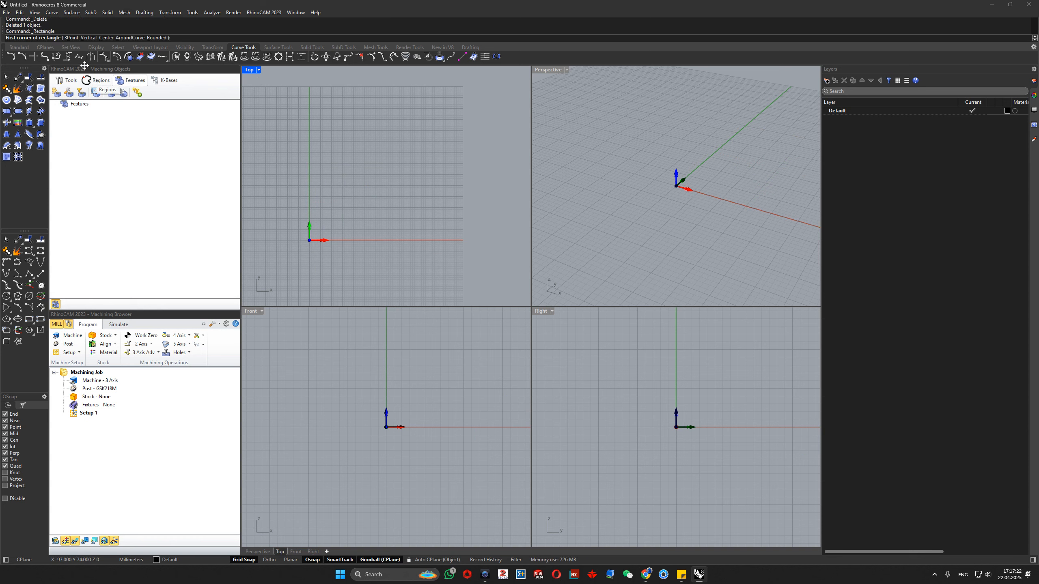
{"action": "key", "text": "Escape"}
{"action": "left_click", "coordinate": [165, 81]}
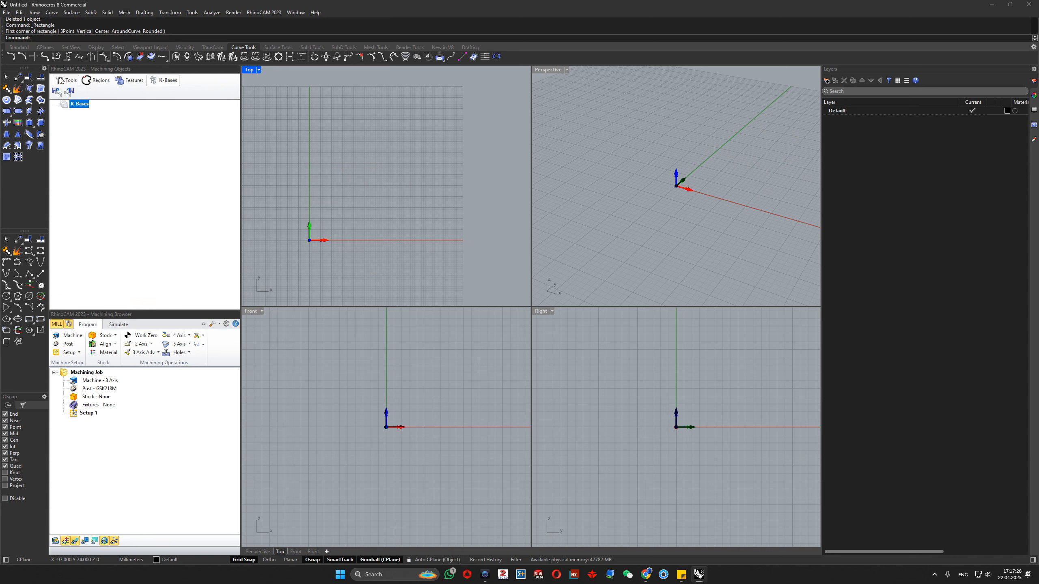
{"action": "left_click", "coordinate": [77, 80]}
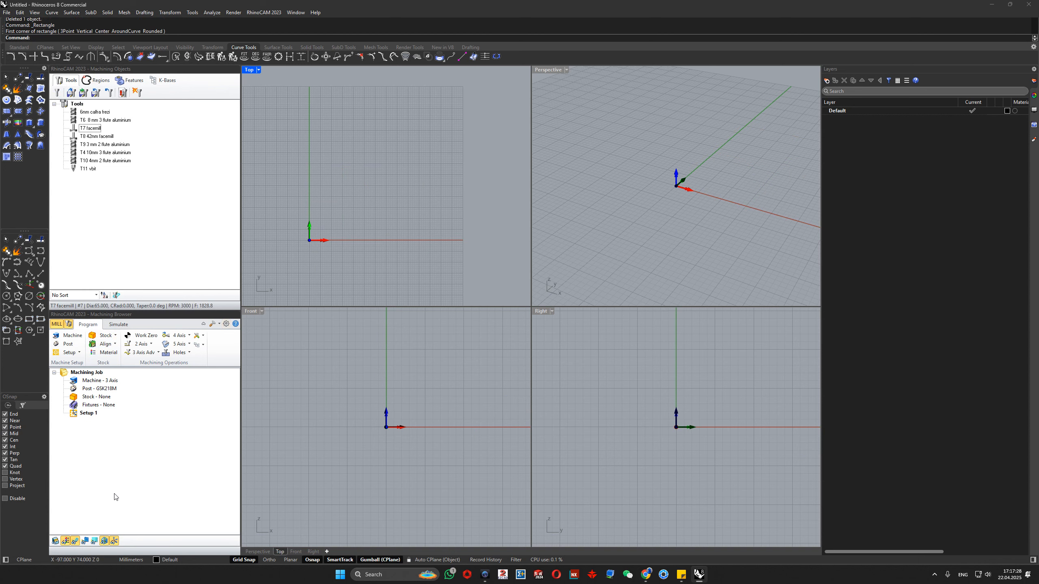
- Examine the machining job's 3 Axis machine tool setup and close it without changes
{"action": "left_click", "coordinate": [76, 371]}
{"action": "double_click", "coordinate": [80, 382]}
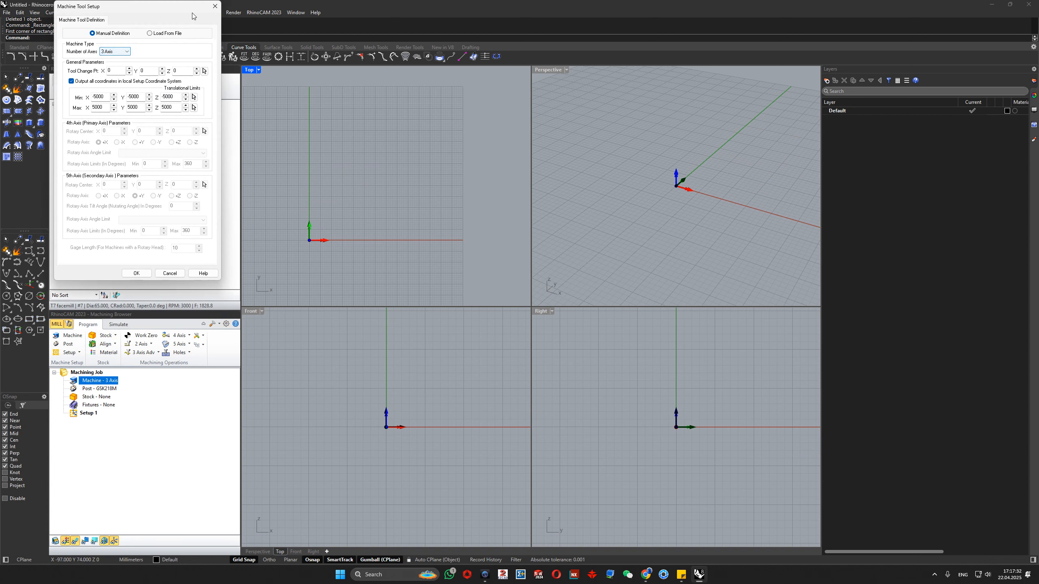
{"action": "left_click", "coordinate": [215, 7]}
{"action": "double_click", "coordinate": [77, 382]}
{"action": "left_click", "coordinate": [215, 6]}
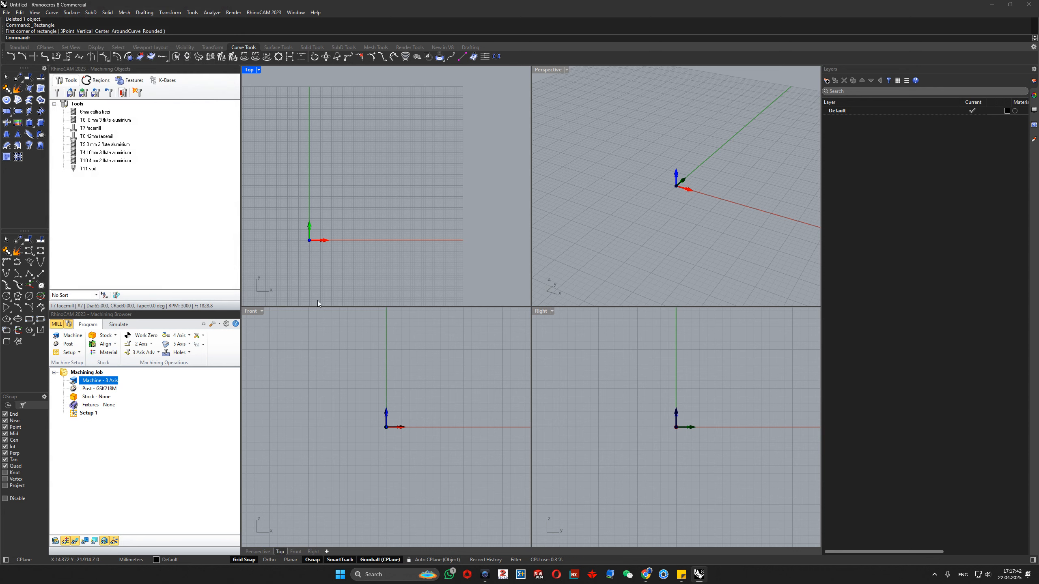
{"action": "left_click", "coordinate": [106, 489]}
- Set the machining job's legacy post-processor to AbilitySystems
{"action": "double_click", "coordinate": [86, 389]}
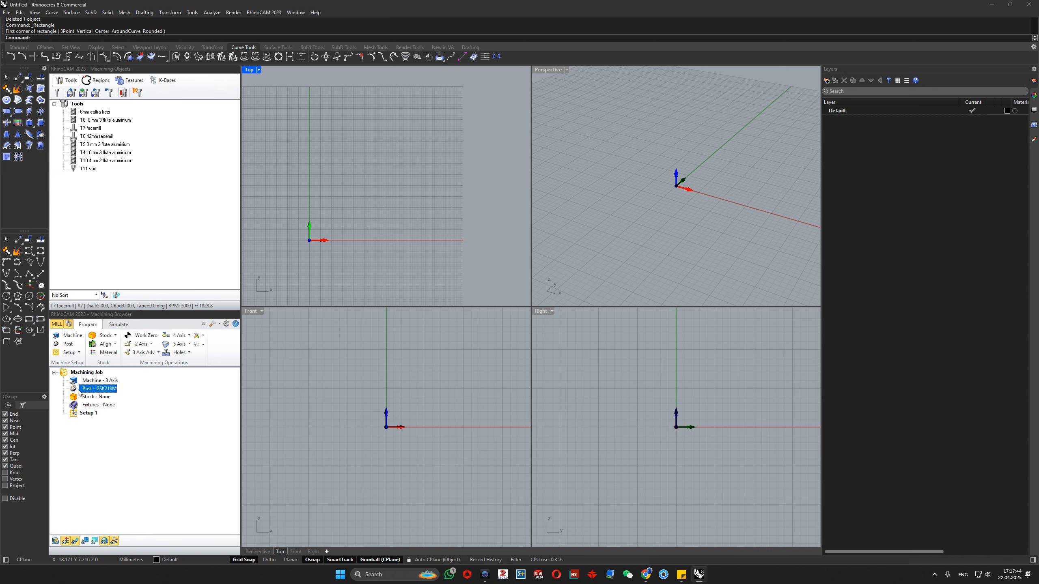
{"action": "left_click", "coordinate": [122, 393]}
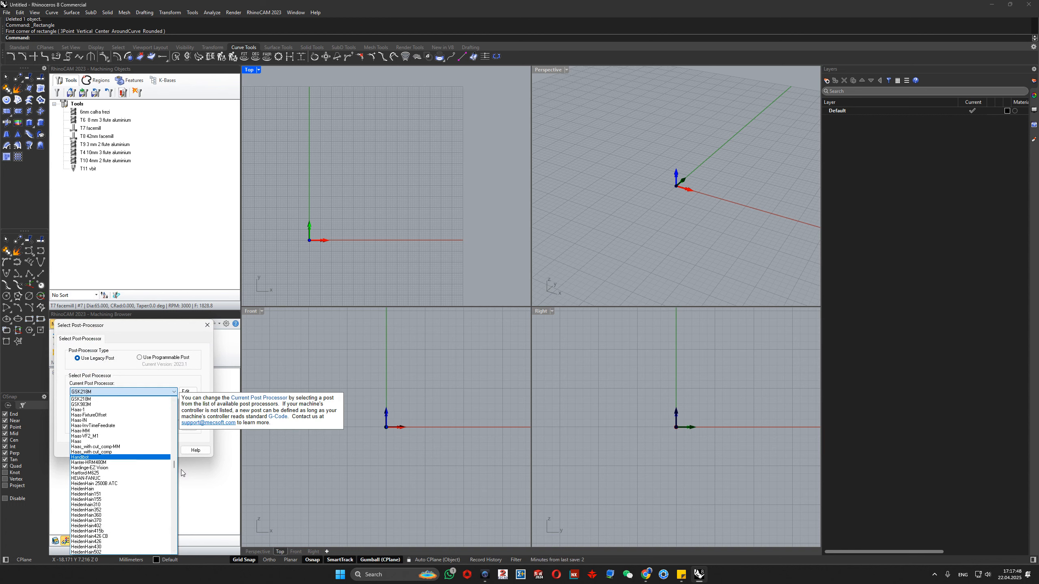
{"action": "left_click_drag", "start_coordinate": [175, 466], "coordinate": [175, 409]}
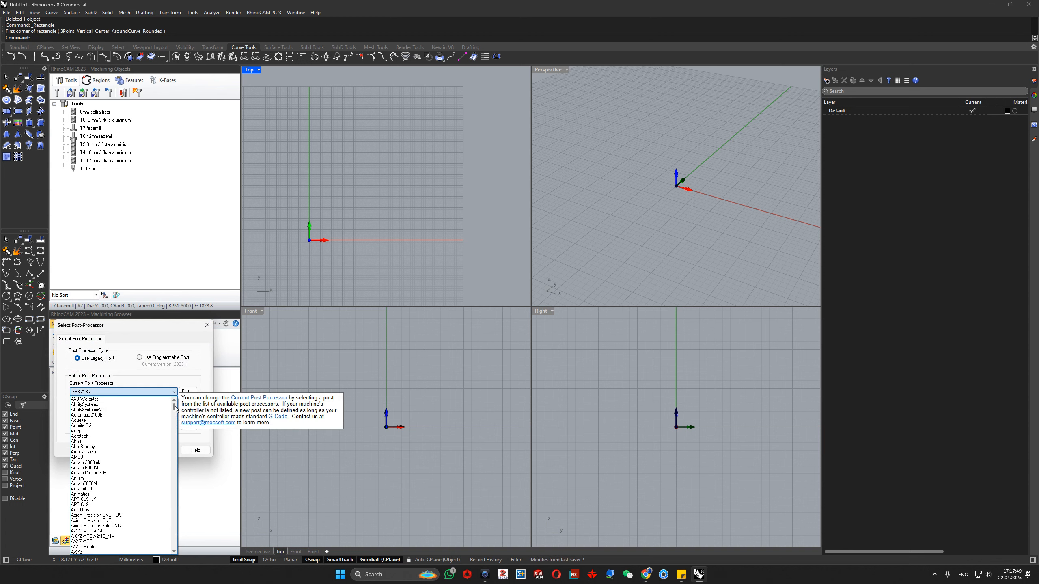
{"action": "left_click", "coordinate": [97, 405]}
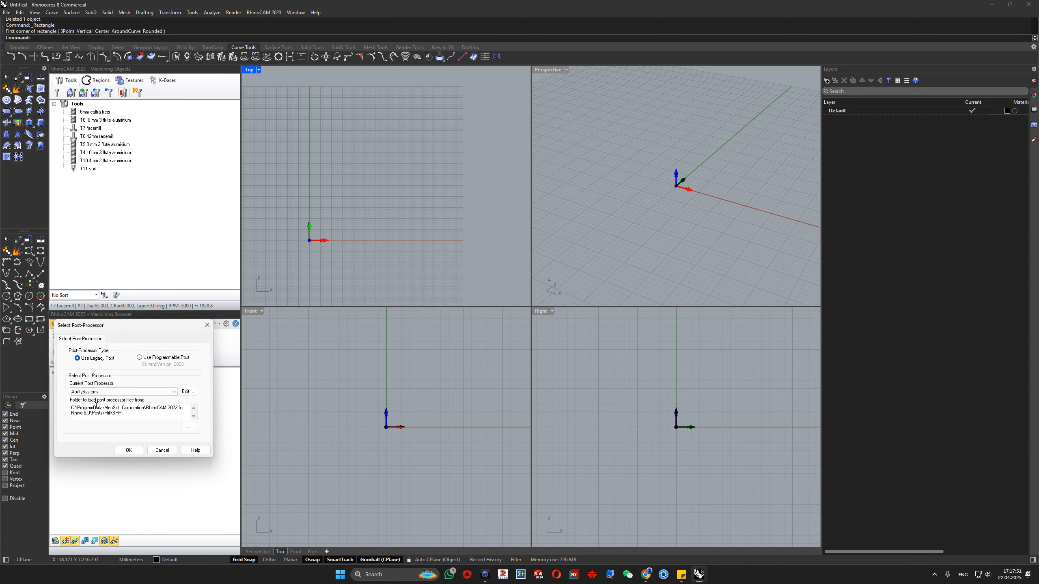
{"action": "left_click", "coordinate": [128, 450]}
{"action": "left_click", "coordinate": [118, 458]}
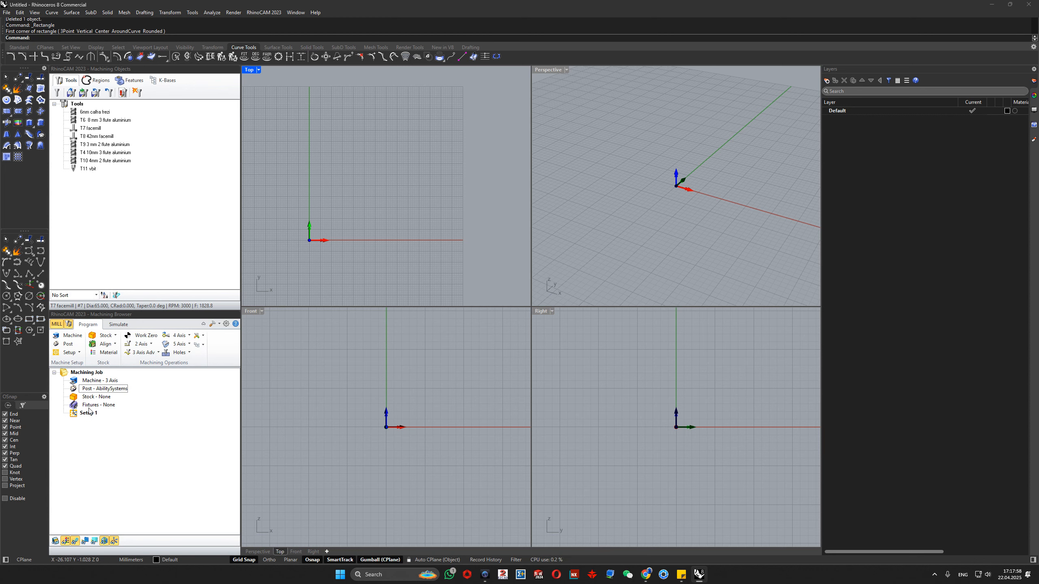
- Open the file subaru lift kit.3dm from the Desktop without saving the changes to the untitled model
{"action": "scroll", "coordinate": [335, 202], "scroll_direction": "down", "scroll_amount": 3}
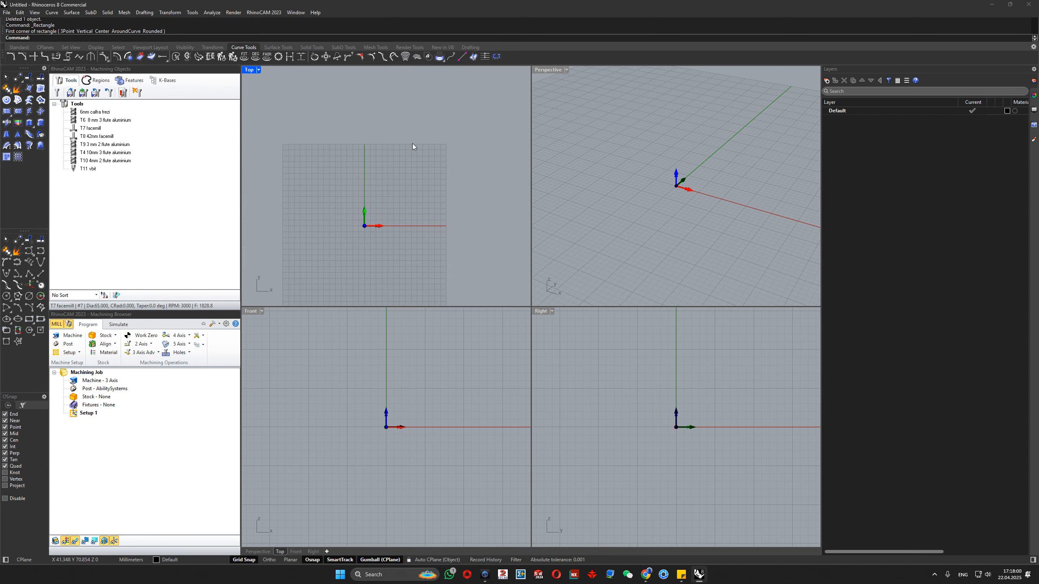
{"action": "left_click", "coordinate": [6, 13]}
{"action": "left_click", "coordinate": [25, 34]}
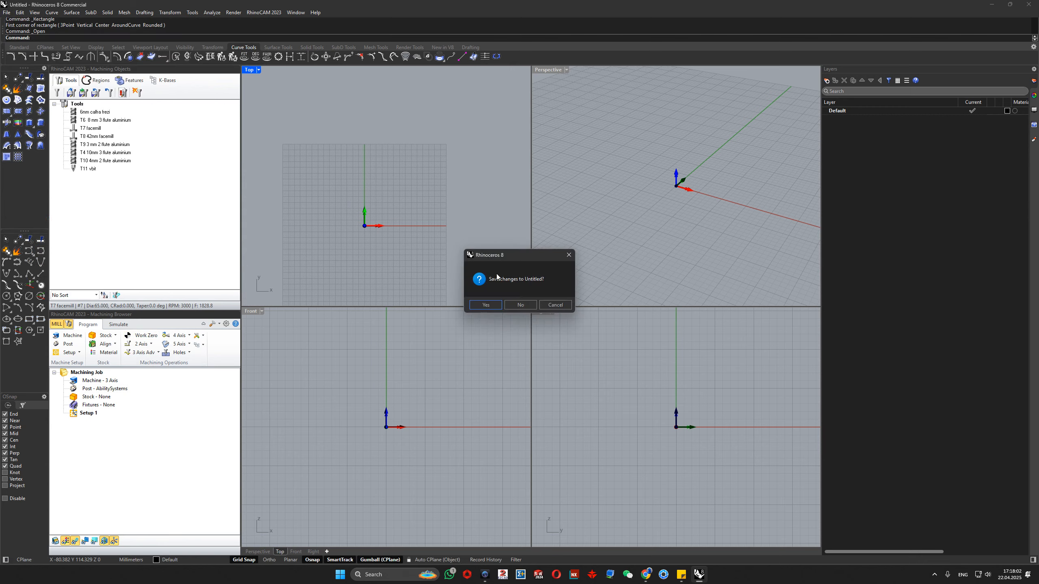
{"action": "left_click", "coordinate": [516, 304]}
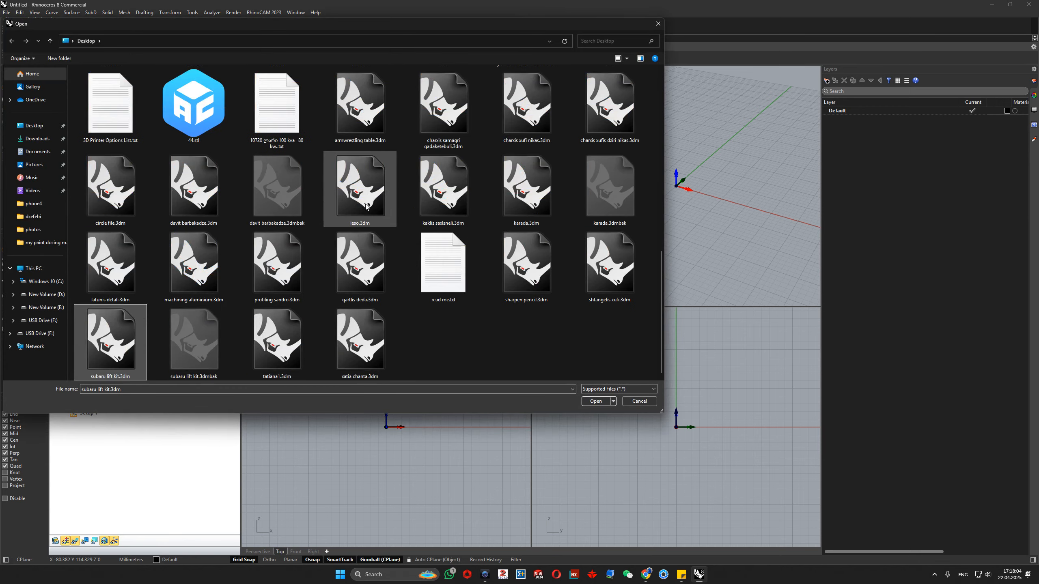
{"action": "key", "text": "Right"}
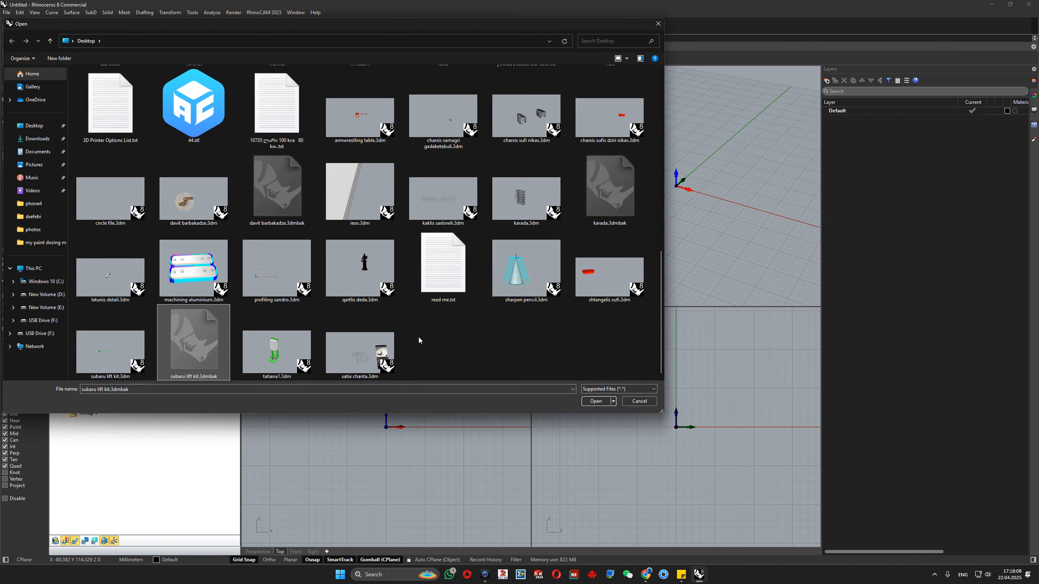
{"action": "left_click", "coordinate": [106, 354]}
{"action": "left_click", "coordinate": [595, 401]}
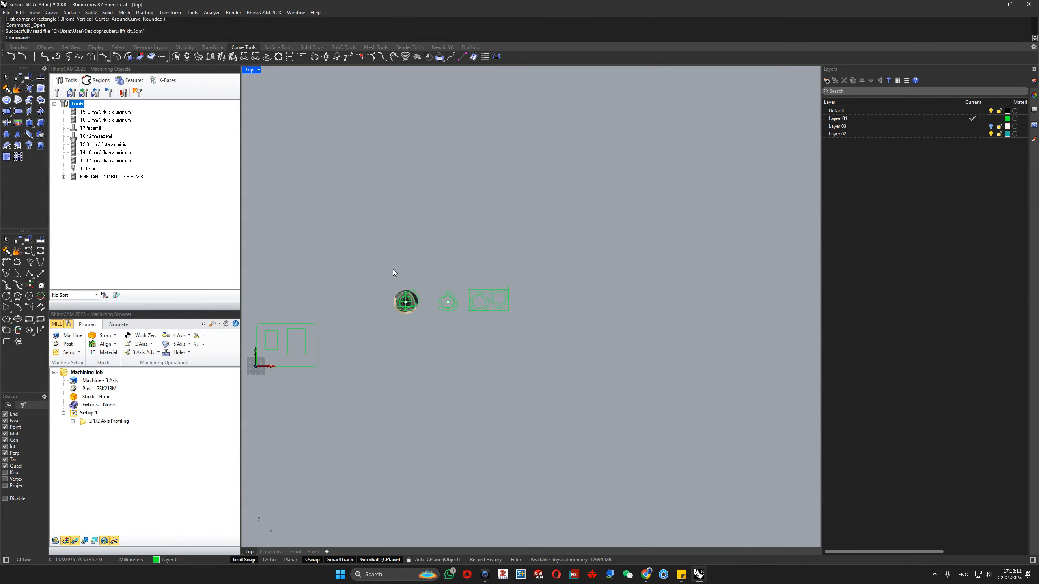
- Delete the surplus curves around the drawing, keeping only one triangular flange profile with its three bolt holes
{"action": "scroll", "coordinate": [467, 268], "scroll_direction": "down", "scroll_amount": 7}
{"action": "scroll", "coordinate": [448, 291], "scroll_direction": "up", "scroll_amount": 11}
{"action": "left_click_drag", "start_coordinate": [437, 392], "coordinate": [323, 303]}
{"action": "key", "text": "Delete"}
{"action": "left_click_drag", "start_coordinate": [443, 182], "coordinate": [565, 318]}
{"action": "key", "text": "Delete"}
{"action": "left_click_drag", "start_coordinate": [614, 199], "coordinate": [773, 359]}
{"action": "key", "text": "Delete"}
- Move all the flange curves from the outline's bottom point to the origin, 0
{"action": "left_click_drag", "start_coordinate": [630, 268], "coordinate": [573, 217]}
{"action": "right_click_drag", "start_coordinate": [539, 256], "coordinate": [581, 239]}
{"action": "scroll", "coordinate": [612, 235], "scroll_direction": "up", "scroll_amount": 2}
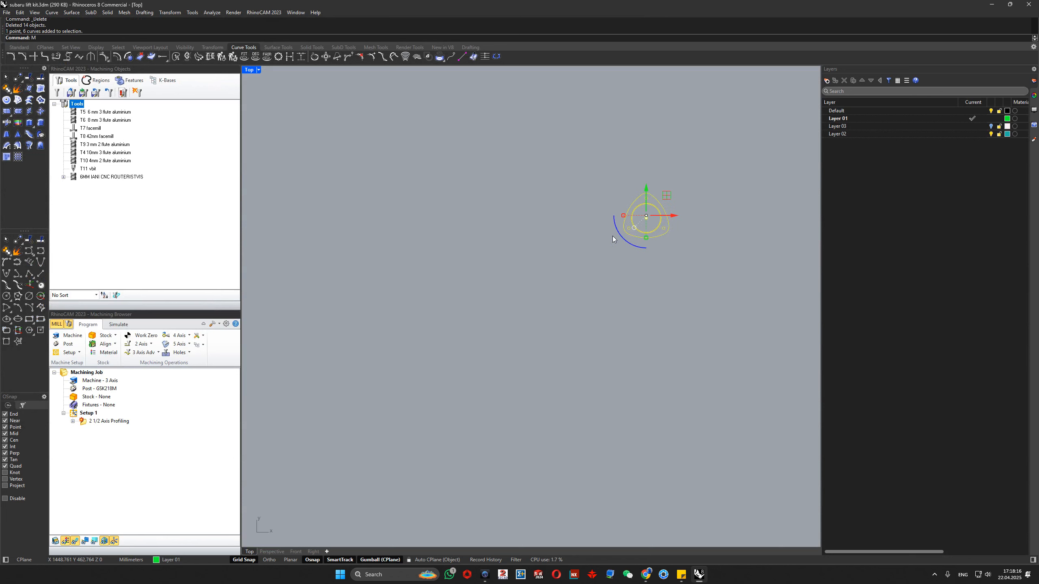
{"action": "type", "text": "move"}
{"action": "key", "text": "Return"}
{"action": "left_click", "coordinate": [646, 238]}
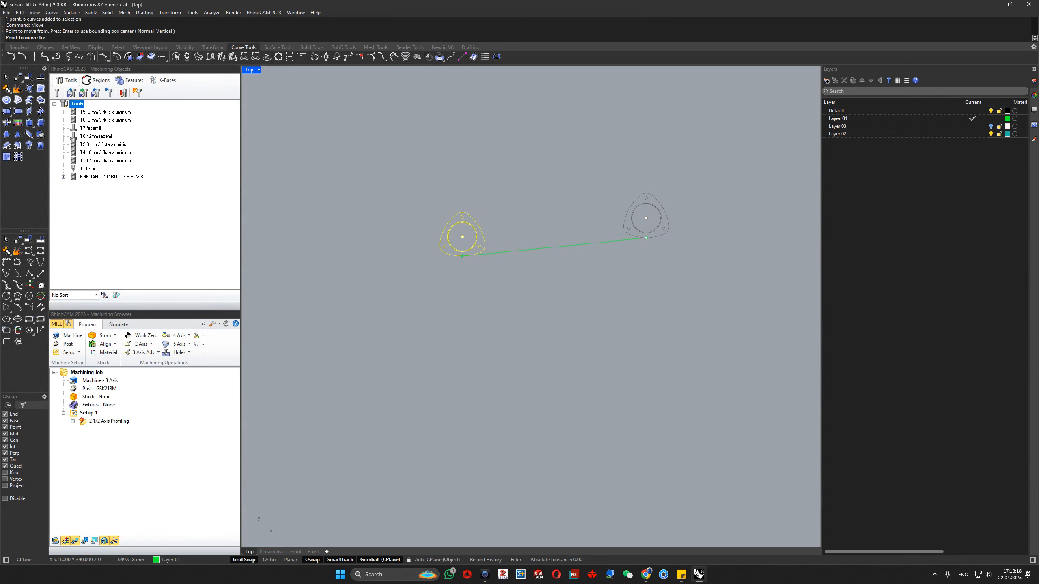
{"action": "type", "text": "0"}
{"action": "key", "text": "Return"}
{"action": "scroll", "coordinate": [453, 264], "scroll_direction": "down", "scroll_amount": 5}
{"action": "right_click_drag", "start_coordinate": [347, 299], "coordinate": [422, 289]}
{"action": "scroll", "coordinate": [421, 289], "scroll_direction": "up", "scroll_amount": 7}
{"action": "scroll", "coordinate": [424, 286], "scroll_direction": "up", "scroll_amount": 10}
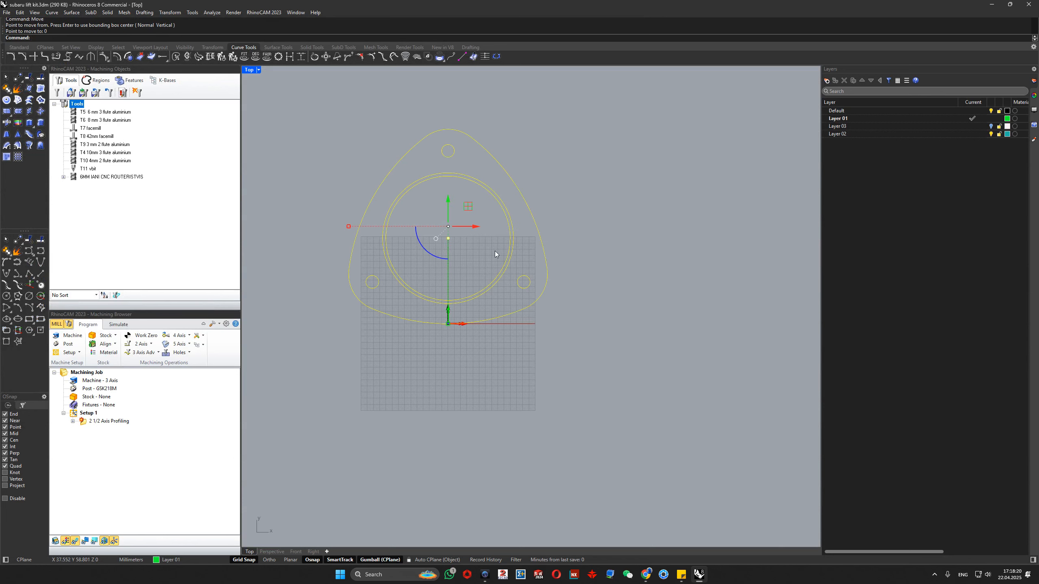
- Move the flange curves again, from the outline's leftmost point to the origin, 0
{"action": "key", "text": "Return"}
{"action": "left_click", "coordinate": [343, 278]}
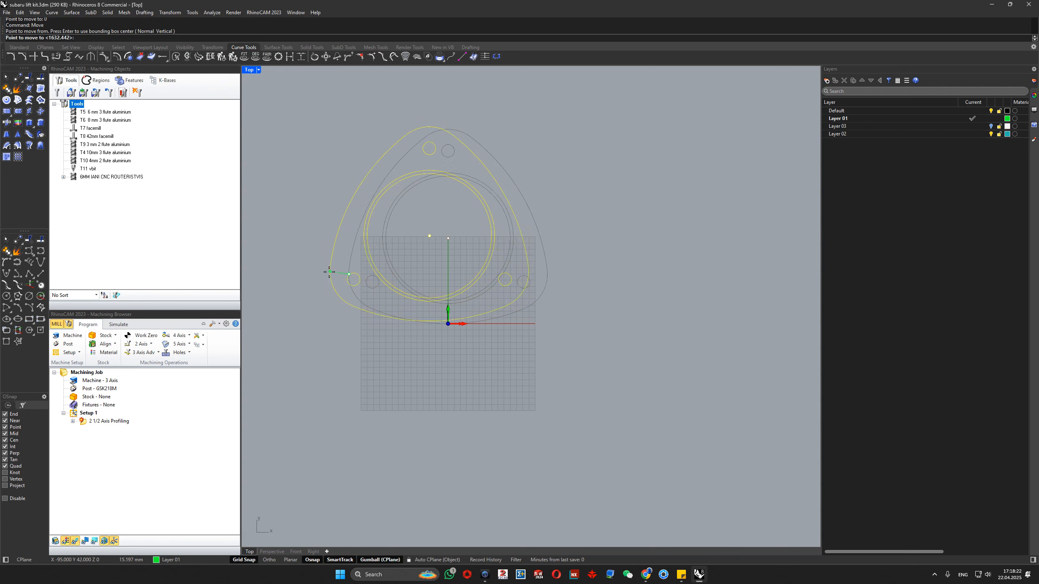
{"action": "type", "text": "0"}
{"action": "key", "text": "Return"}
- Shift the flange clear of both axes, about 7 mm in X and 4 mm in Y, and switch to the Perspective view
{"action": "left_click_drag", "start_coordinate": [571, 276], "coordinate": [583, 223]}
{"action": "left_click", "coordinate": [658, 502]}
{"action": "scroll", "coordinate": [479, 324], "scroll_direction": "up", "scroll_amount": 6}
{"action": "right_click_drag", "start_coordinate": [419, 186], "coordinate": [420, 209]}
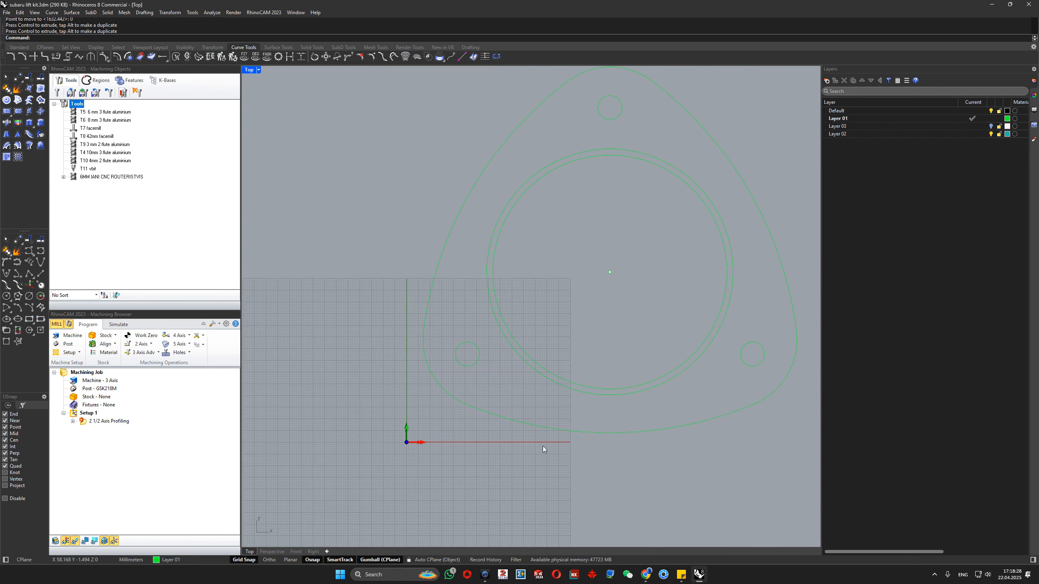
{"action": "left_click", "coordinate": [271, 552]}
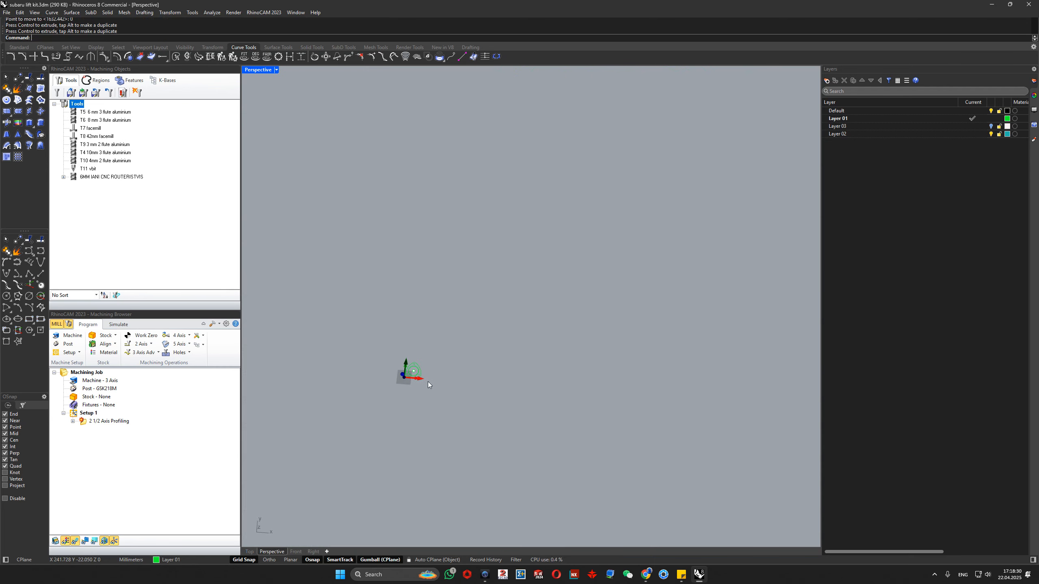
{"action": "scroll", "coordinate": [387, 325], "scroll_direction": "up", "scroll_amount": 8}
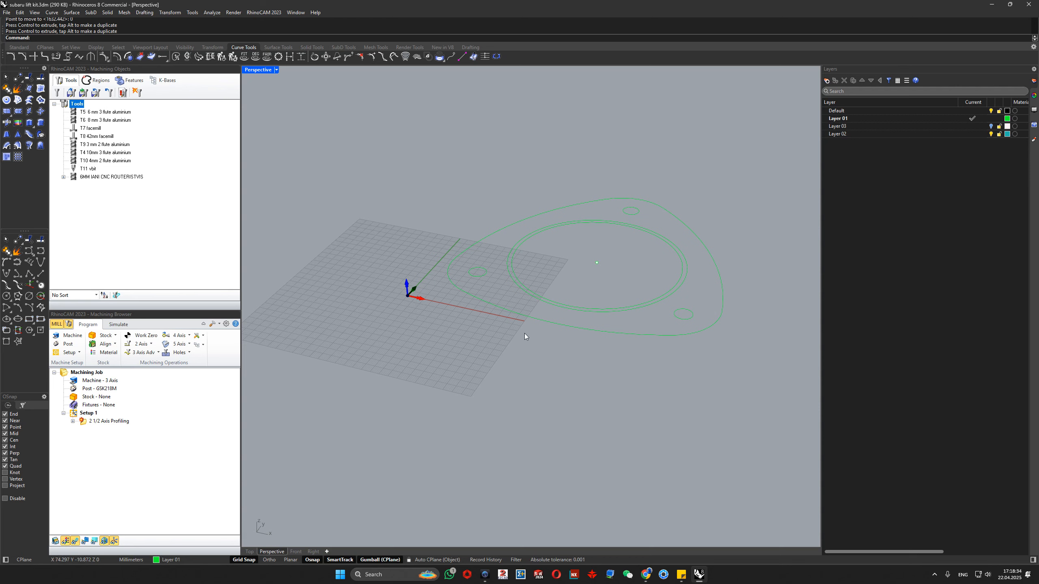
{"action": "left_click_drag", "start_coordinate": [479, 303], "coordinate": [439, 221]}
{"action": "left_click", "coordinate": [683, 314], "text": "shift"}
{"action": "left_click", "coordinate": [633, 216], "text": "shift"}
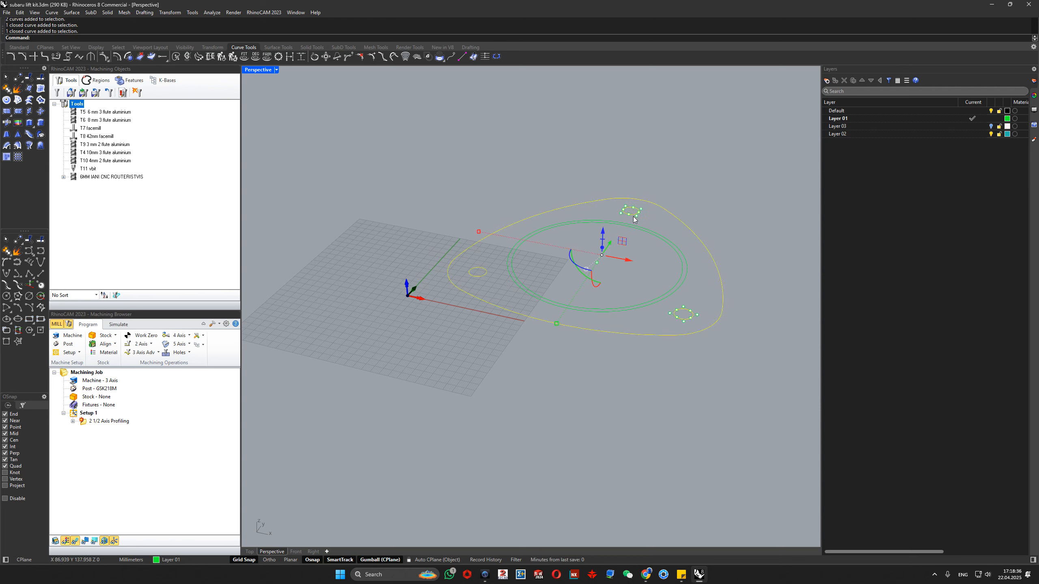
{"action": "type", "text": "Extrud\\"}
{"action": "key", "text": "Return"}
{"action": "type", "text": "ExtrudeCrv"}
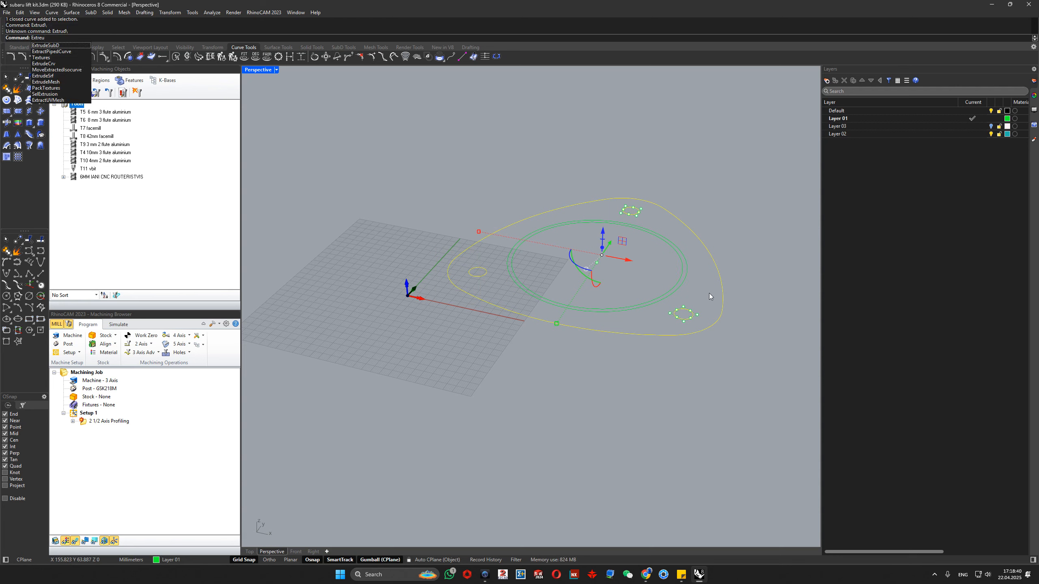
{"action": "key", "text": "Return"}
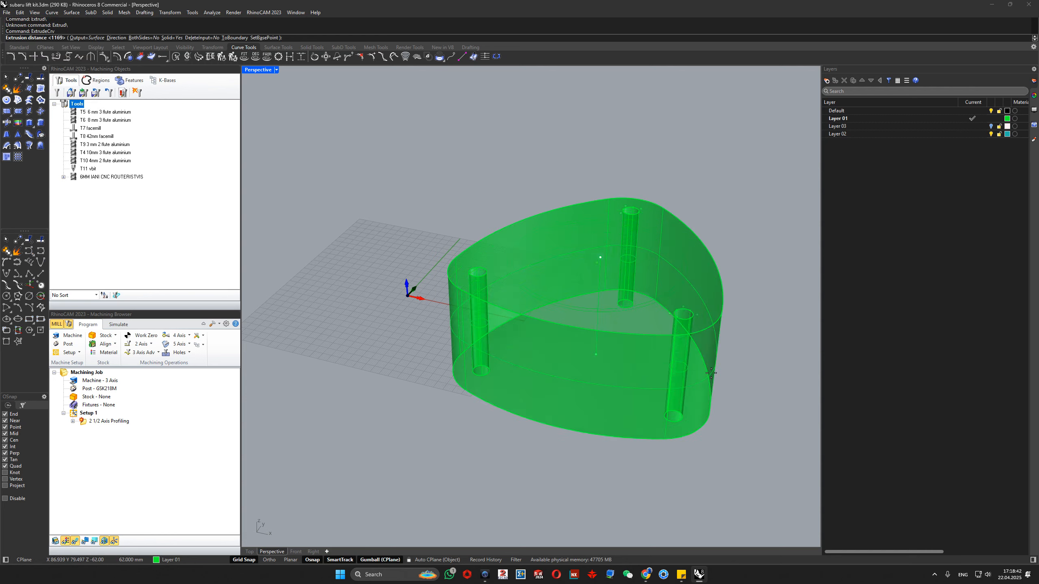
{"action": "key", "text": "Escape"}
{"action": "key", "text": "Escape"}
- Extrude the flange outline, the three bolt holes and a large centre circle downward together into a 25 mm solid using ExtrudeCrv
{"action": "left_click_drag", "start_coordinate": [724, 369], "coordinate": [676, 312]}
{"action": "left_click", "coordinate": [633, 212], "text": "shift"}
{"action": "left_click", "coordinate": [488, 273], "text": "shift"}
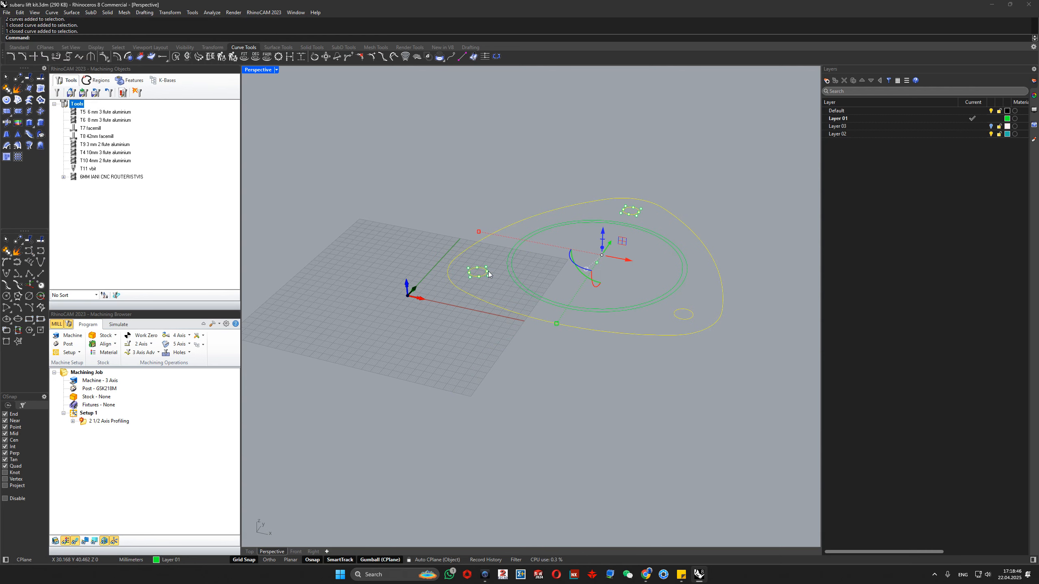
{"action": "left_click", "coordinate": [511, 278], "text": "shift"}
{"action": "type", "text": "xtrudecrv"}
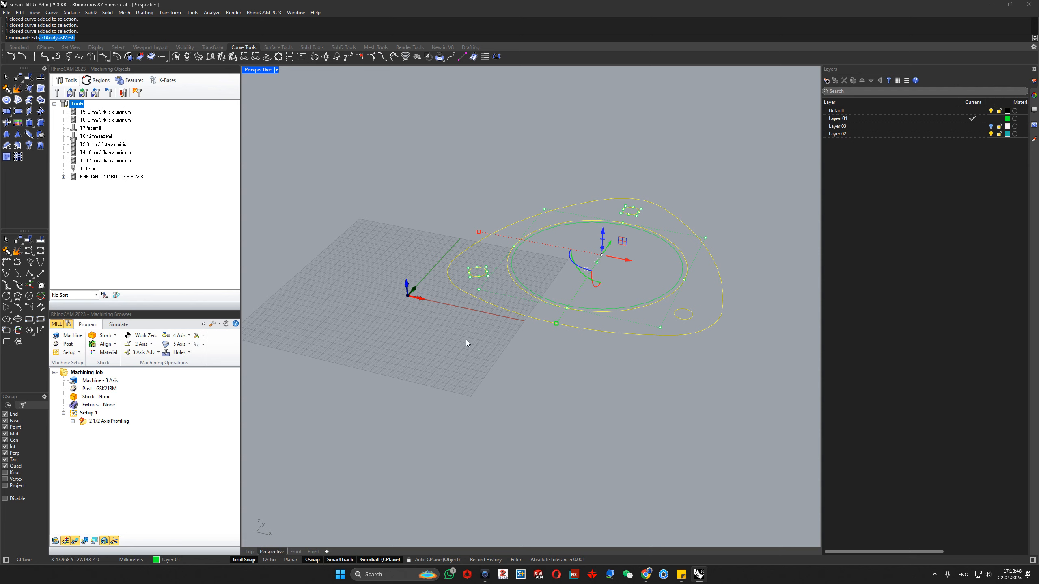
{"action": "key", "text": "Return"}
{"action": "type", "text": "25"}
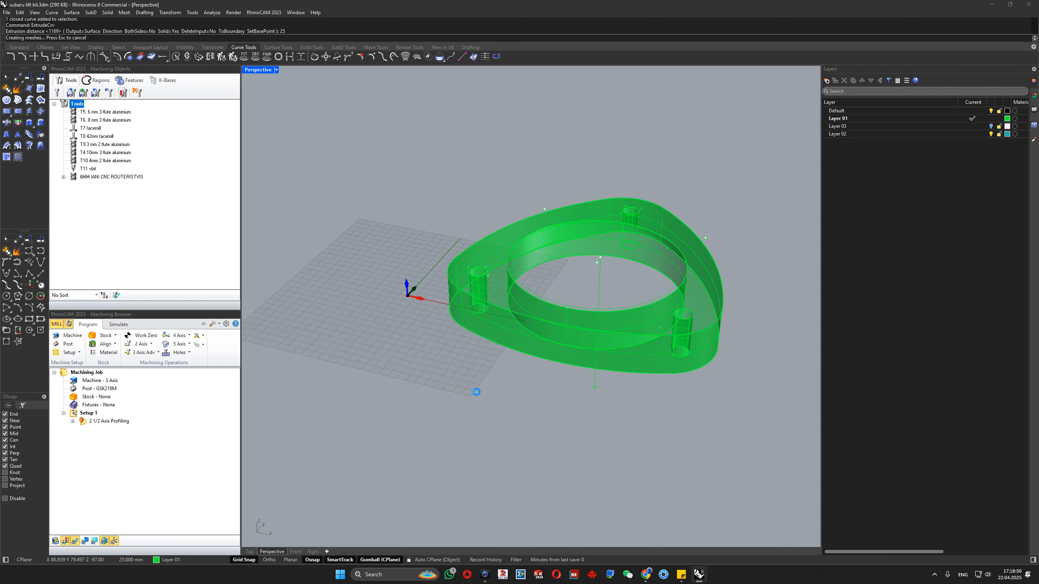
{"action": "key", "text": "Return"}
{"action": "right_click_drag", "start_coordinate": [477, 392], "coordinate": [496, 246]}
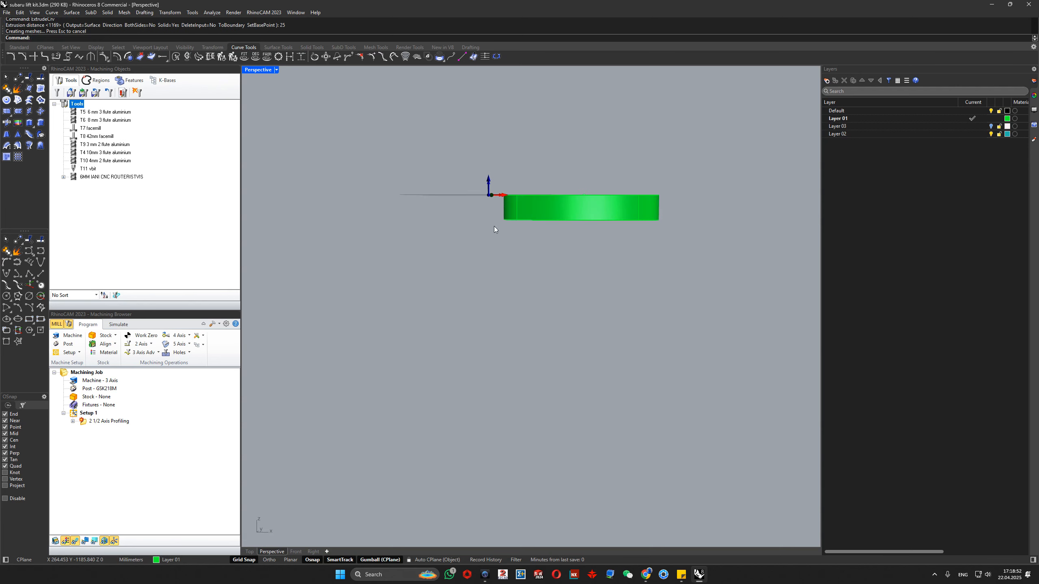
{"action": "scroll", "coordinate": [500, 201], "scroll_direction": "up", "scroll_amount": 5}
{"action": "scroll", "coordinate": [564, 238], "scroll_direction": "down", "scroll_amount": 3}
{"action": "right_click_drag", "start_coordinate": [562, 231], "coordinate": [607, 293]}
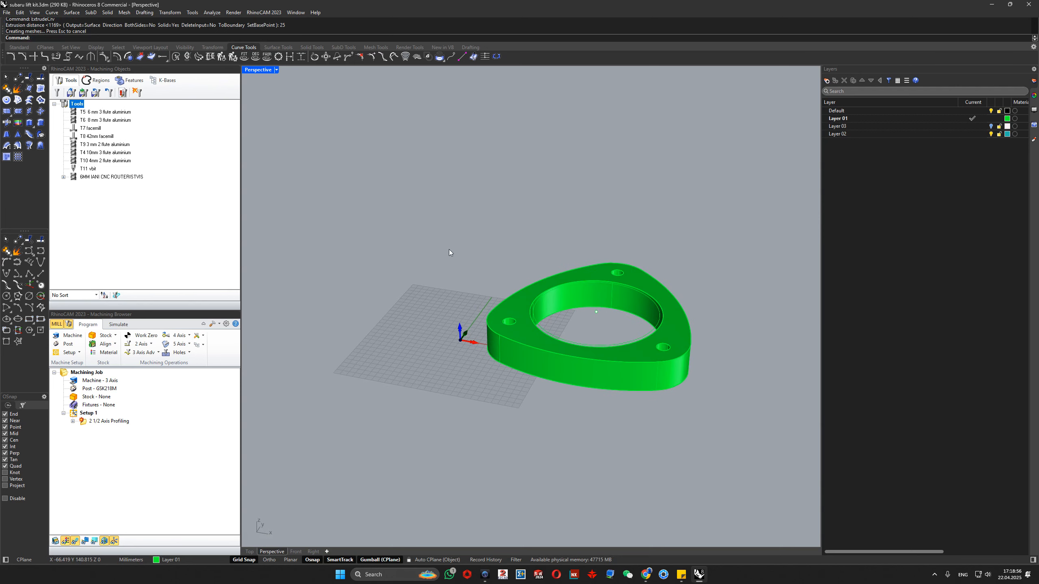
- Select the whole flange and create a box stock measured from its Top South West corner, with corner coordinates 0, 0, 0
{"action": "left_click_drag", "start_coordinate": [448, 249], "coordinate": [726, 484]}
{"action": "left_click", "coordinate": [101, 338]}
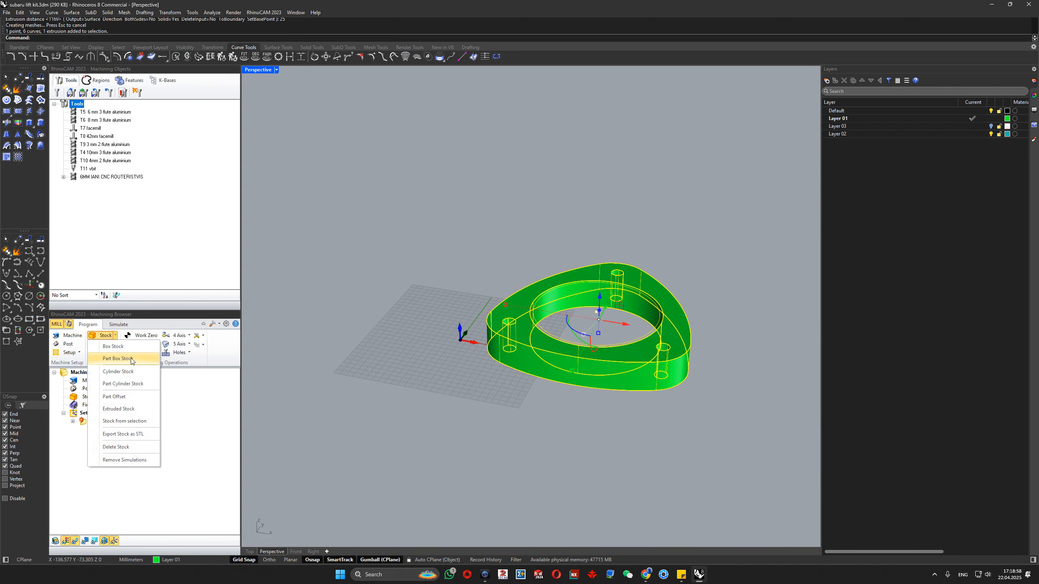
{"action": "left_click", "coordinate": [118, 355]}
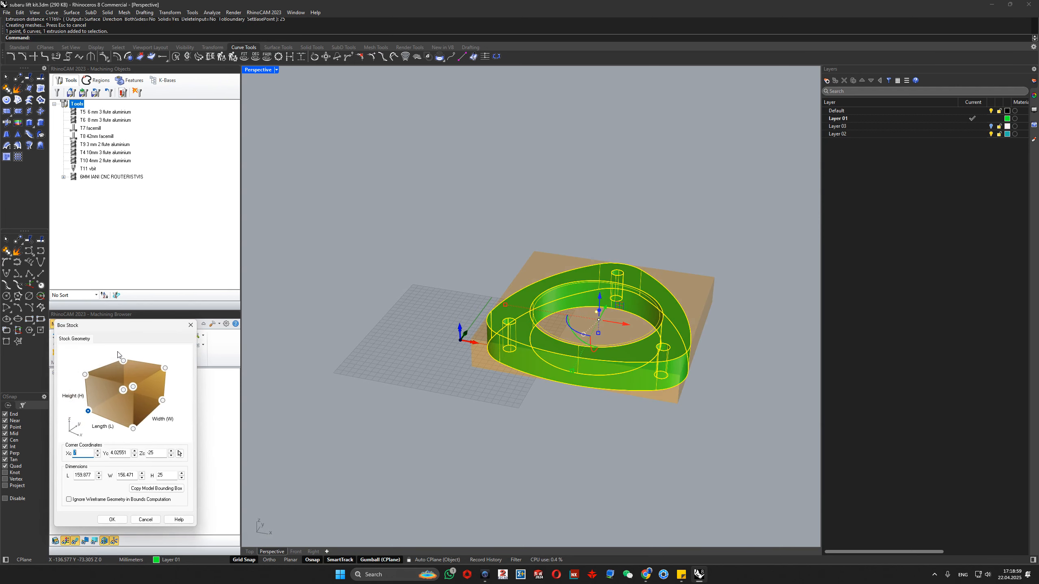
{"action": "left_click", "coordinate": [86, 376]}
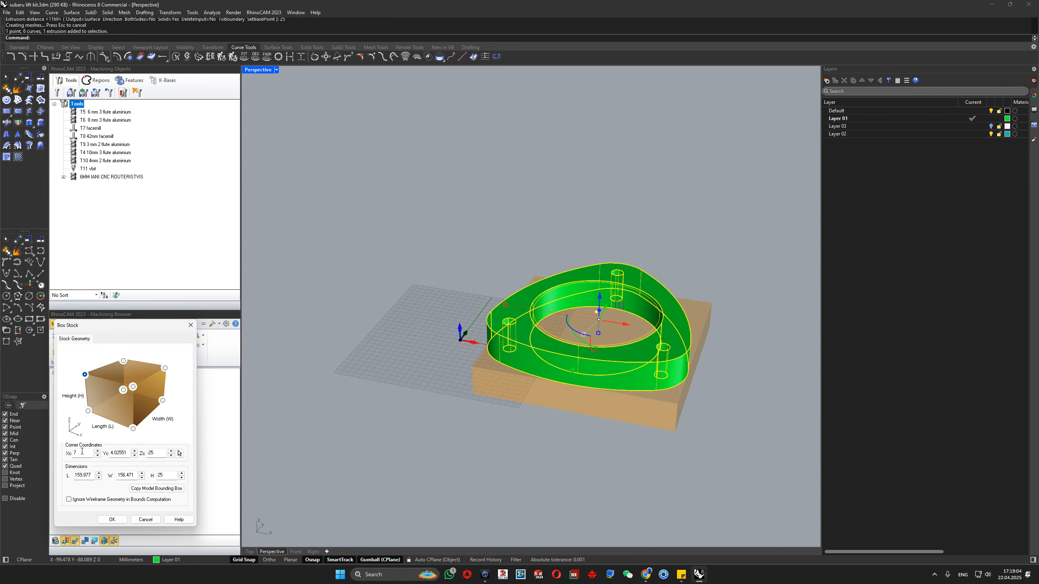
{"action": "double_click", "coordinate": [127, 452]}
{"action": "type", "text": "0"}
{"action": "key", "text": "Tab"}
{"action": "type", "text": "0"}
{"action": "left_click", "coordinate": [112, 519]}
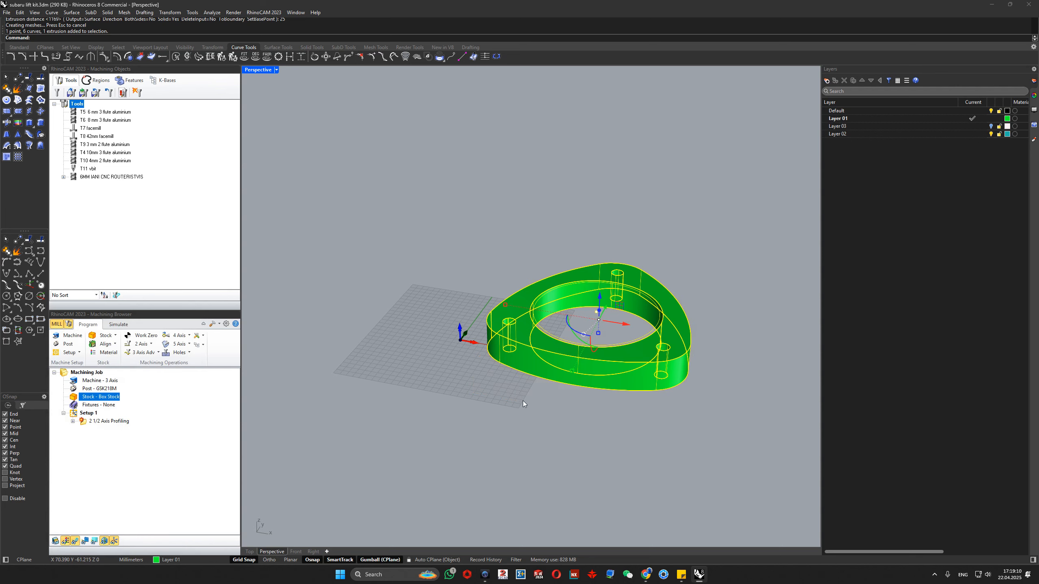
- Turn on the stock display and check the box stock's position around the flange and the origin
{"action": "left_click", "coordinate": [74, 399]}
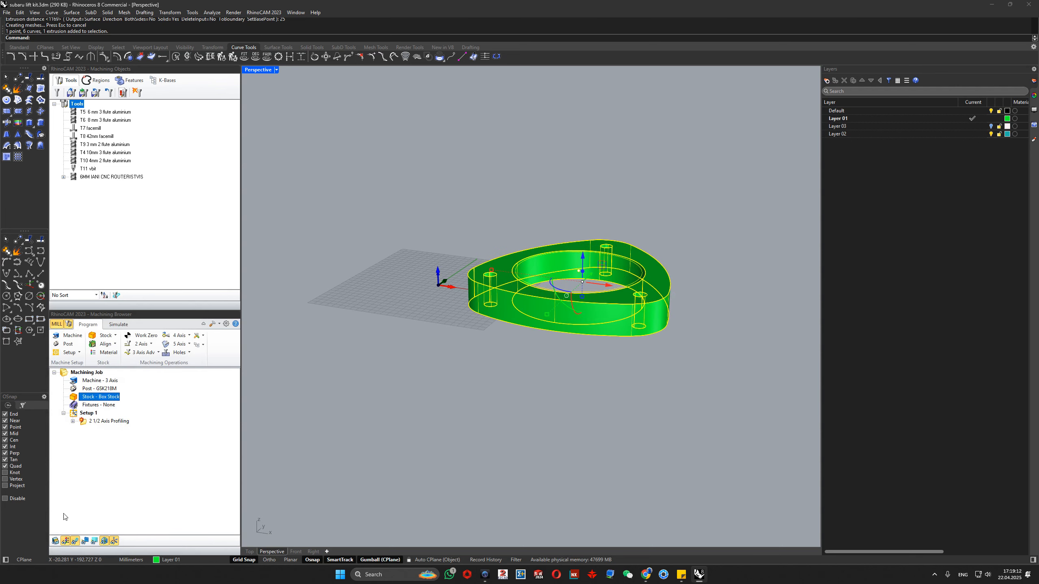
{"action": "left_click", "coordinate": [56, 541]}
{"action": "scroll", "coordinate": [533, 312], "scroll_direction": "up", "scroll_amount": 6}
{"action": "right_click_drag", "start_coordinate": [539, 325], "coordinate": [500, 337]}
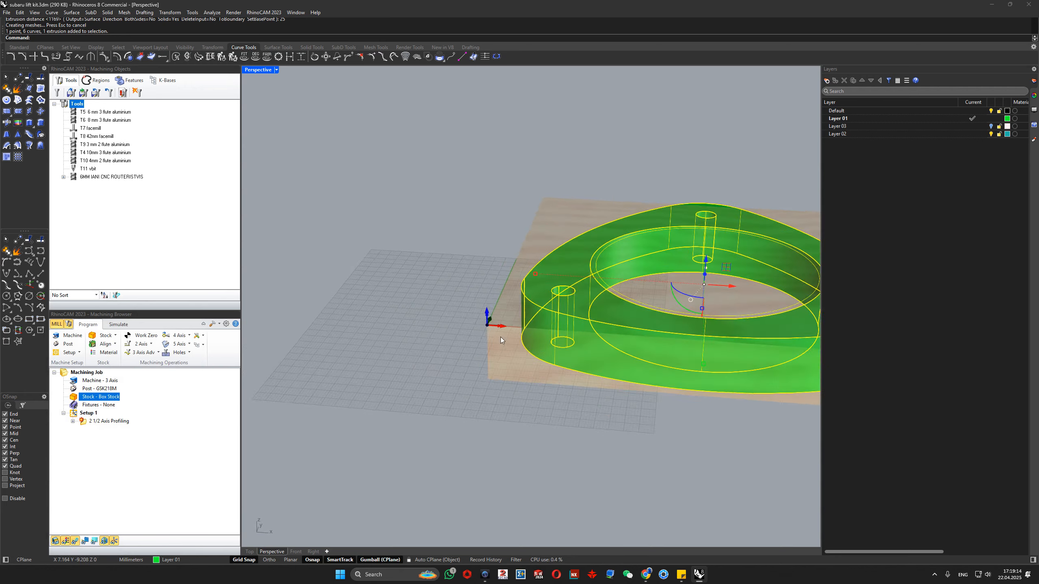
{"action": "scroll", "coordinate": [500, 338], "scroll_direction": "down", "scroll_amount": 5}
{"action": "scroll", "coordinate": [644, 309], "scroll_direction": "up", "scroll_amount": 4}
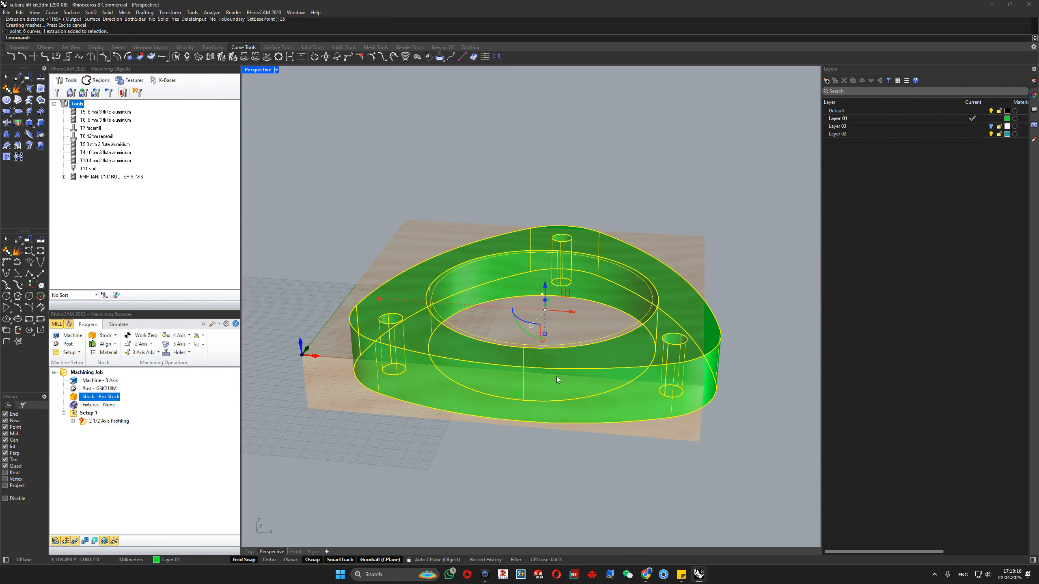
- Refit the box stock to the model bounding box and place its Top South West corner at 0, 0, 0
{"action": "double_click", "coordinate": [82, 398]}
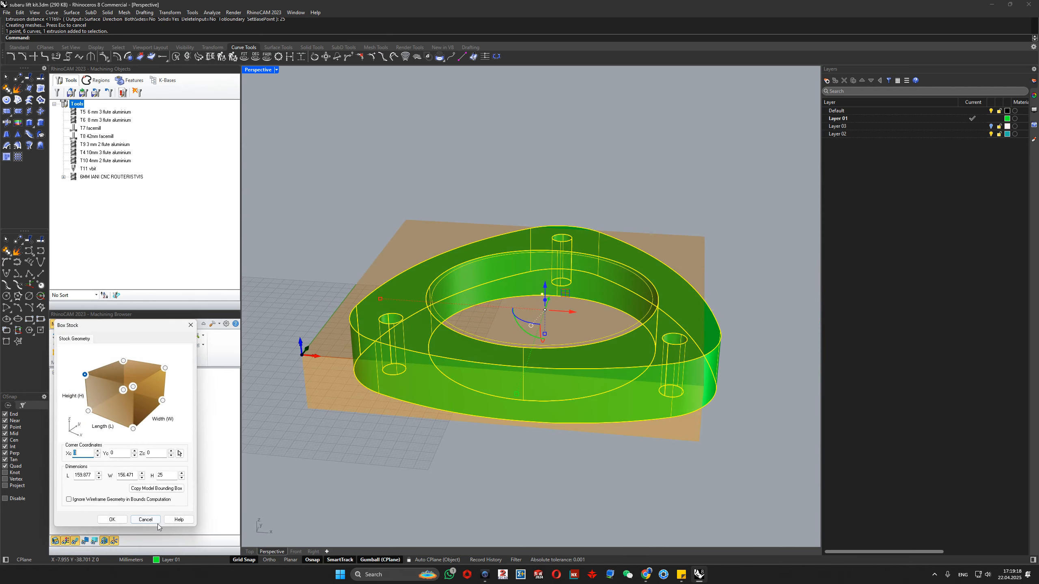
{"action": "left_click", "coordinate": [150, 490]}
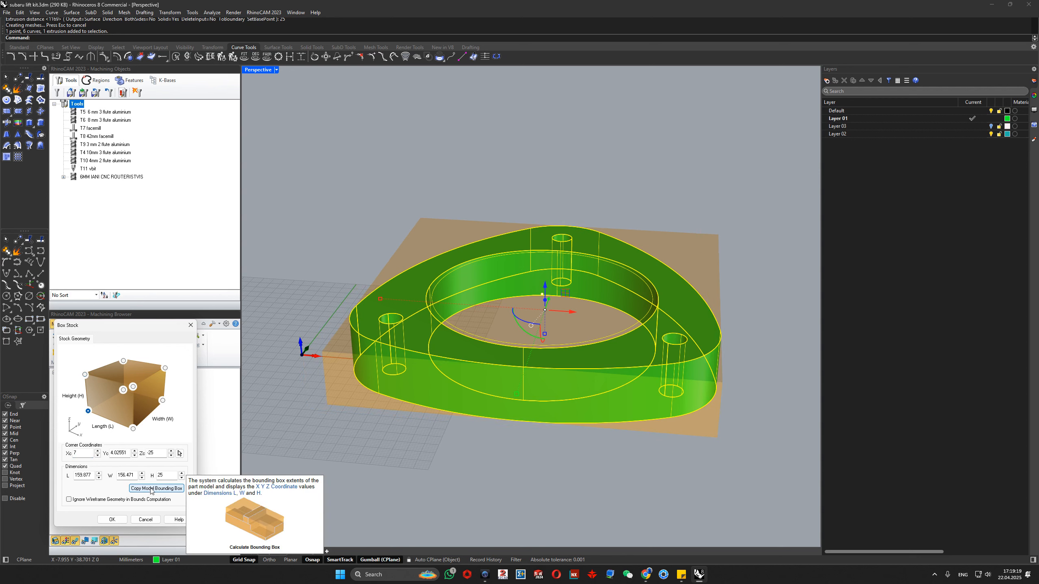
{"action": "left_click", "coordinate": [85, 375]}
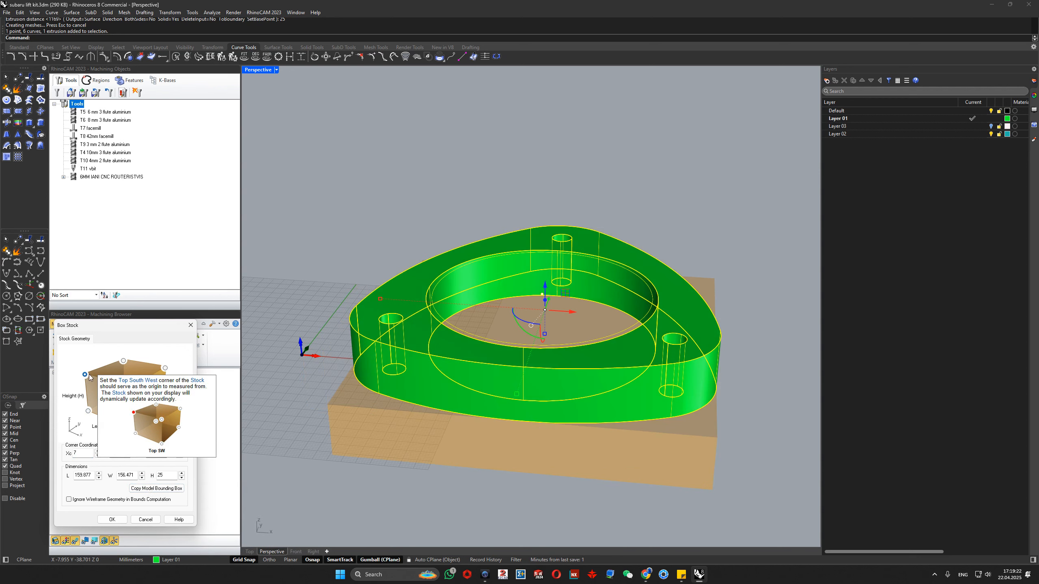
{"action": "left_click_drag", "start_coordinate": [159, 455], "coordinate": [120, 456]}
{"action": "type", "text": "0"}
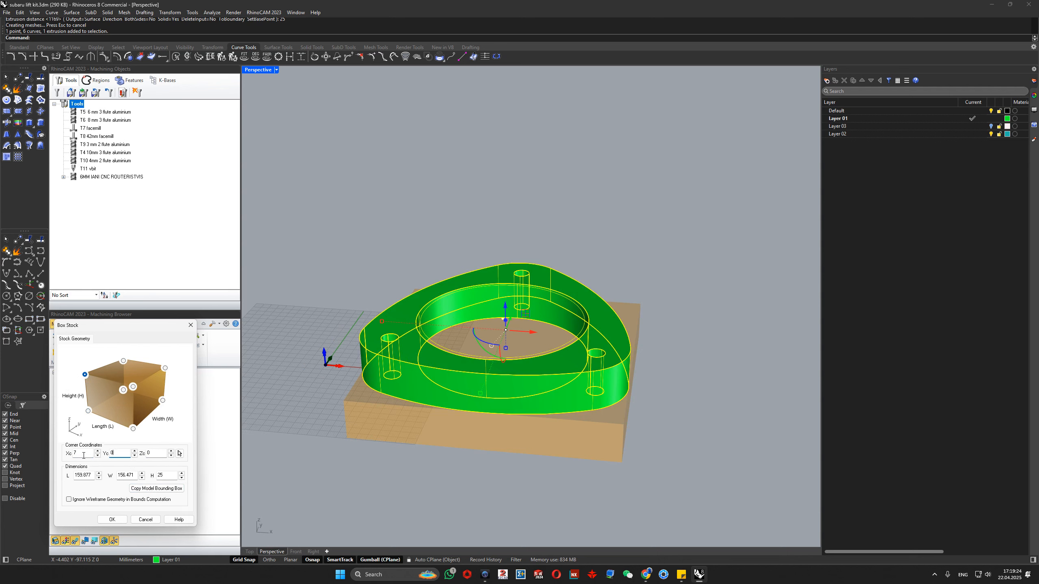
{"action": "left_click", "coordinate": [112, 519]}
{"action": "left_click", "coordinate": [482, 476]}
{"action": "scroll", "coordinate": [482, 470], "scroll_direction": "down", "scroll_amount": 5}
{"action": "right_click_drag", "start_coordinate": [483, 462], "coordinate": [490, 393]}
{"action": "scroll", "coordinate": [495, 339], "scroll_direction": "up", "scroll_amount": 5}
{"action": "scroll", "coordinate": [421, 388], "scroll_direction": "down", "scroll_amount": 3}
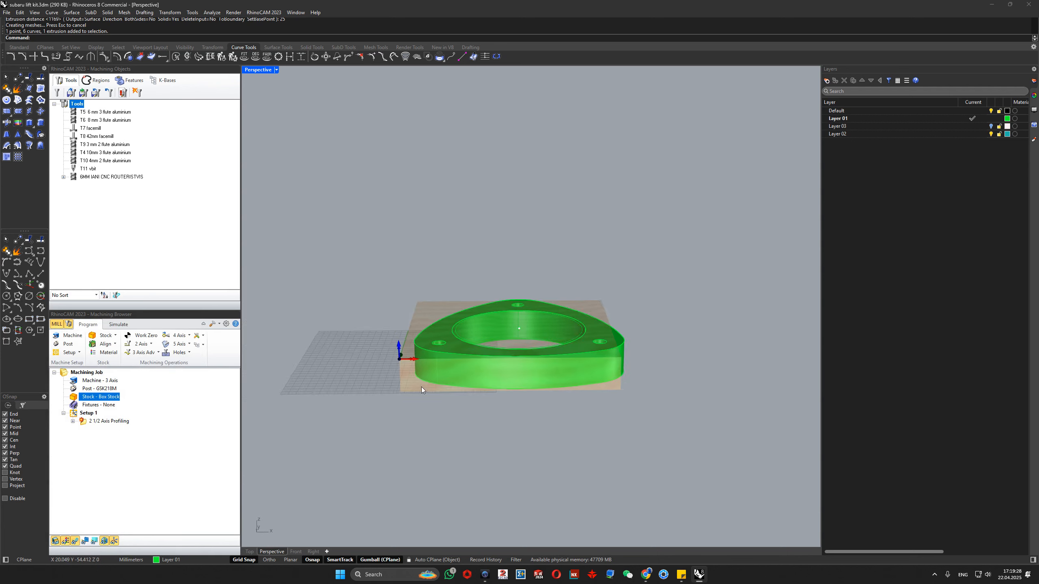
{"action": "right_click_drag", "start_coordinate": [421, 389], "coordinate": [424, 399]}
- Increase the box stock's length and width so that the stock extends beyond the flange
{"action": "double_click", "coordinate": [86, 395]}
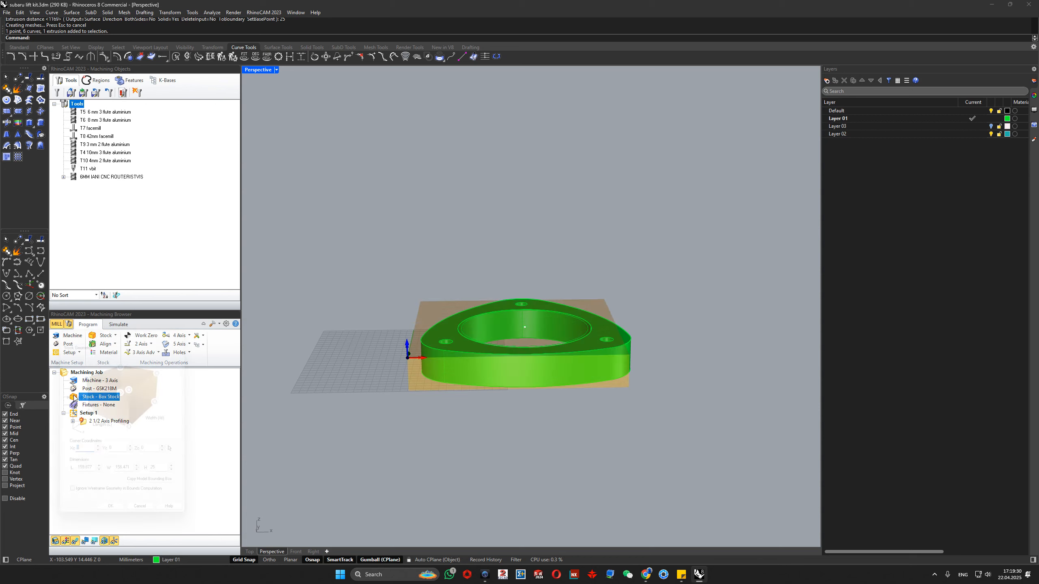
{"action": "double_click", "coordinate": [84, 475]}
{"action": "type", "text": "200"}
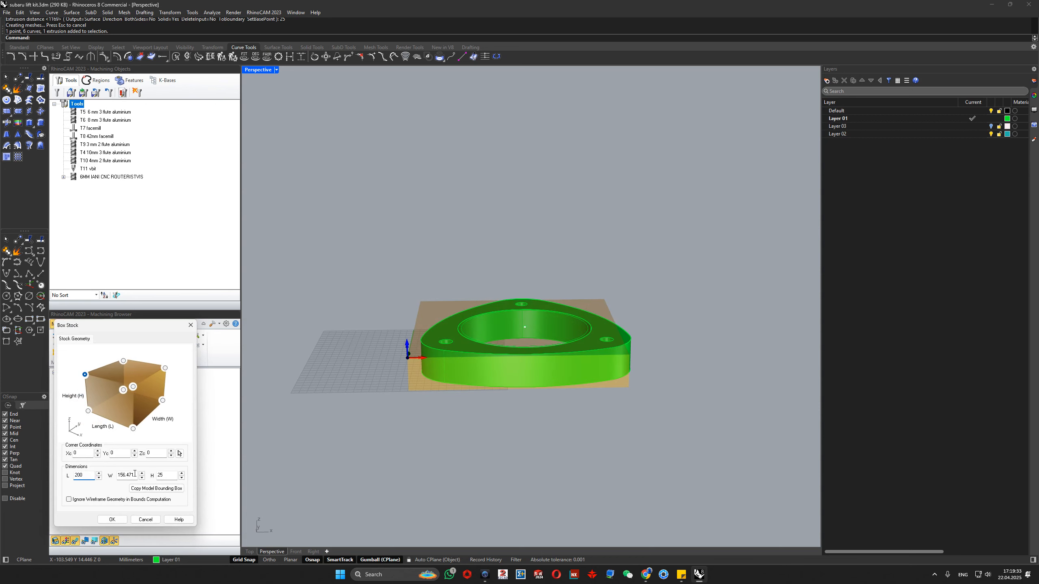
{"action": "double_click", "coordinate": [135, 474]}
{"action": "type", "text": "200"}
{"action": "left_click", "coordinate": [112, 520]}
{"action": "right_click_drag", "start_coordinate": [470, 380], "coordinate": [451, 343]}
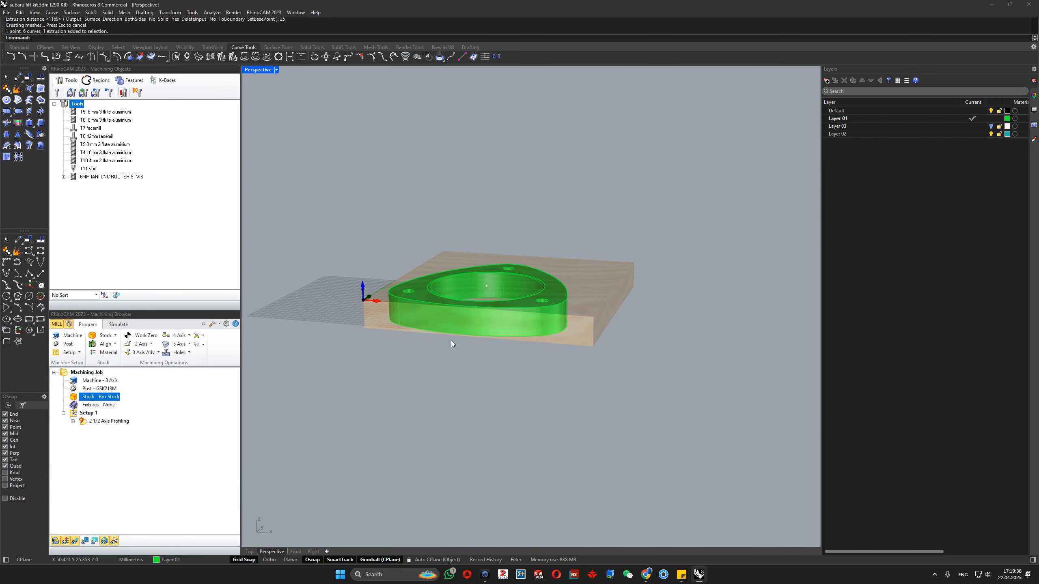
- Examine the box stock around the flange and the origin, and locate the Fixtures entry in the machining job
{"action": "scroll", "coordinate": [440, 286], "scroll_direction": "up", "scroll_amount": 2}
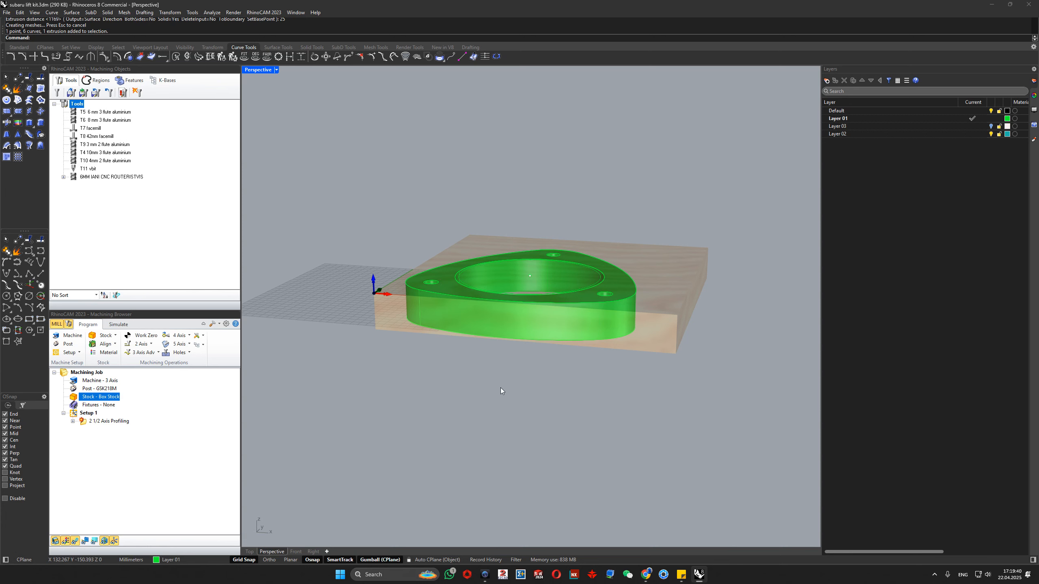
{"action": "right_click_drag", "start_coordinate": [506, 399], "coordinate": [496, 434]}
{"action": "scroll", "coordinate": [373, 320], "scroll_direction": "up", "scroll_amount": 5}
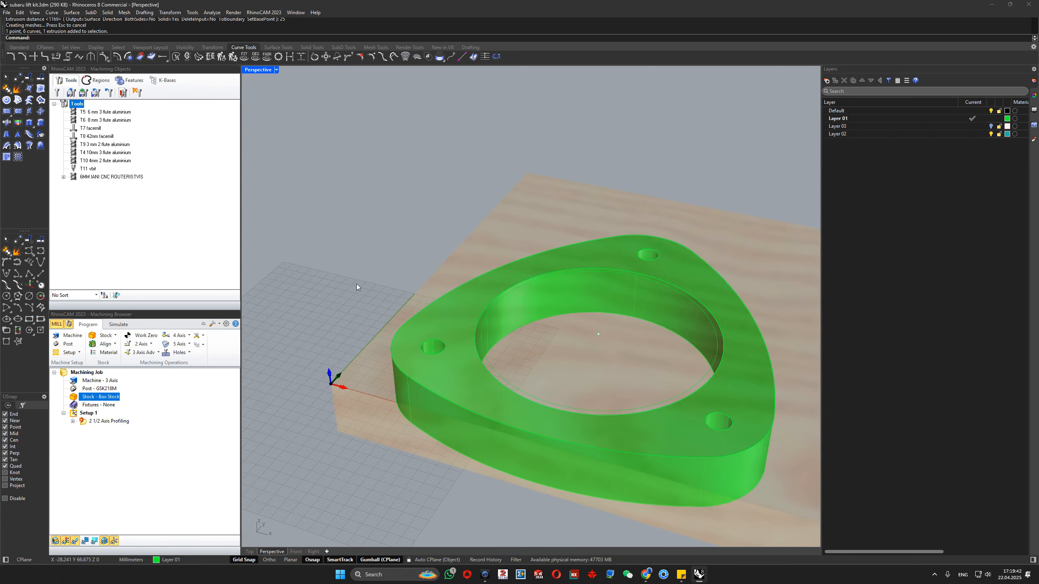
{"action": "left_click", "coordinate": [143, 478]}
{"action": "left_click", "coordinate": [78, 406]}
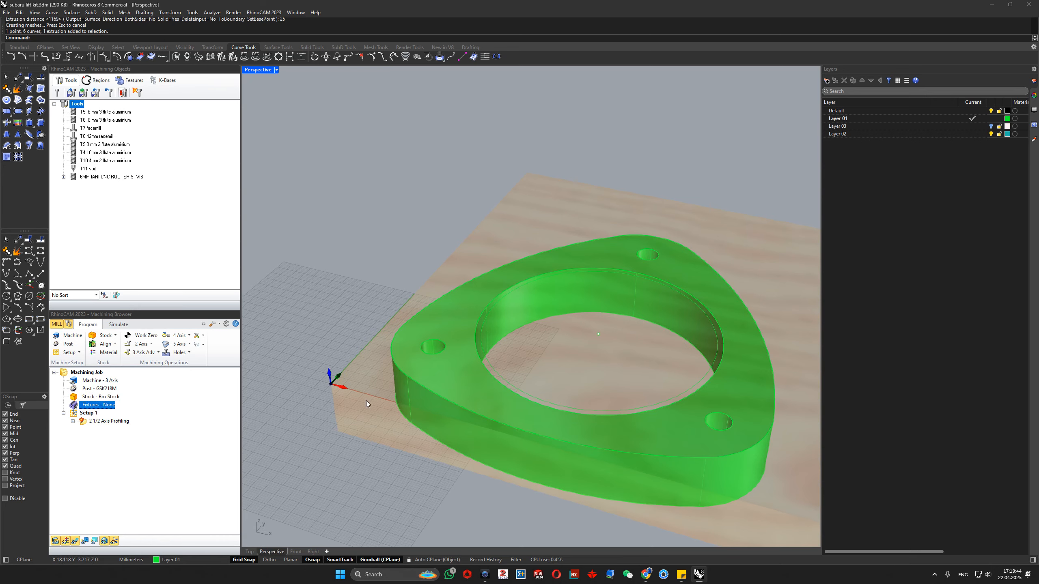
{"action": "scroll", "coordinate": [302, 402], "scroll_direction": "down", "scroll_amount": 3}
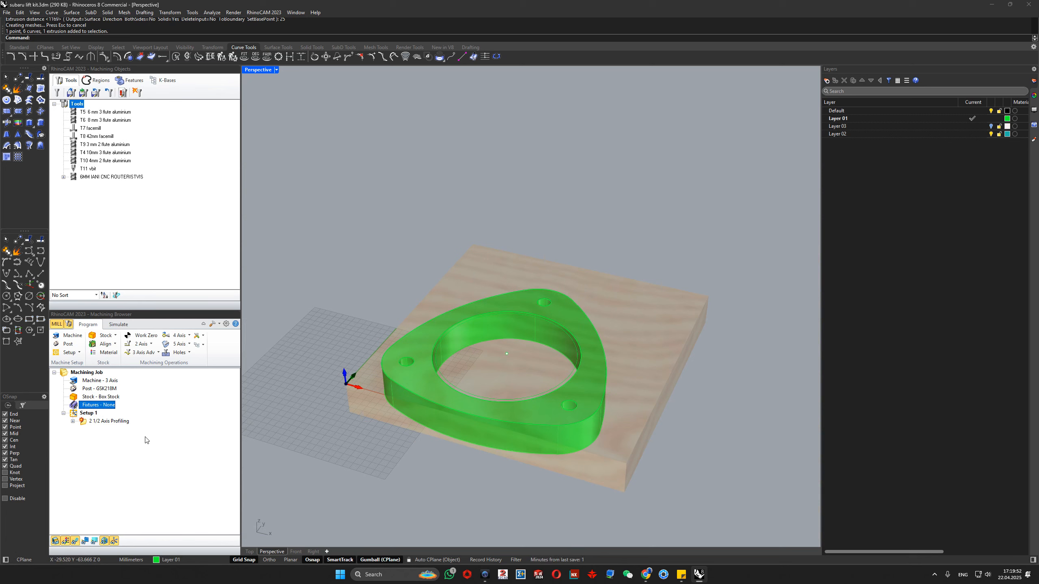
- Delete the 2 1/2 Axis Profiling operation from Setup 1 and review the setup's orientation options without changing them
{"action": "left_click", "coordinate": [85, 421]}
{"action": "key", "text": "Delete"}
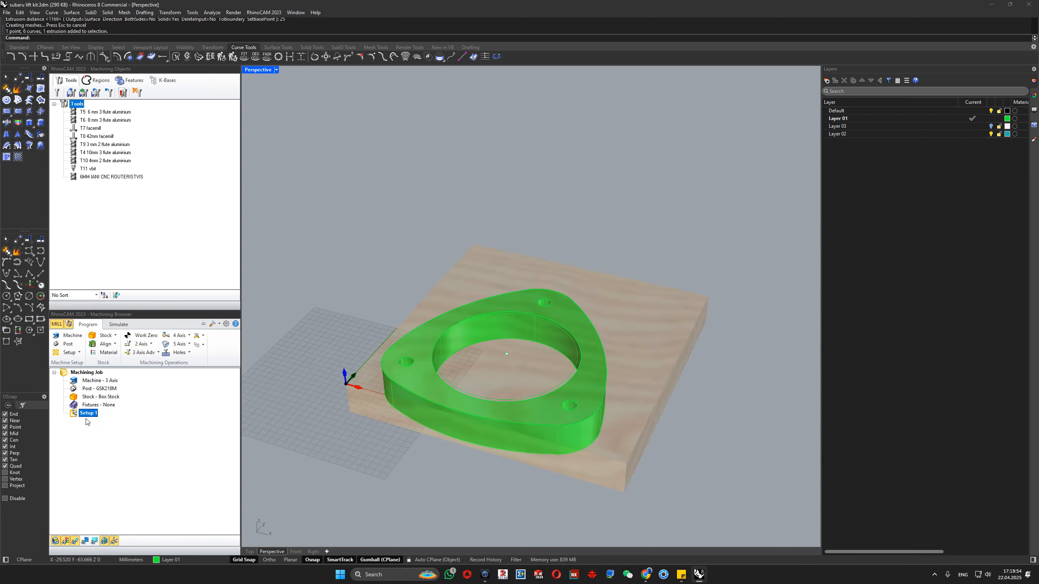
{"action": "double_click", "coordinate": [75, 416]}
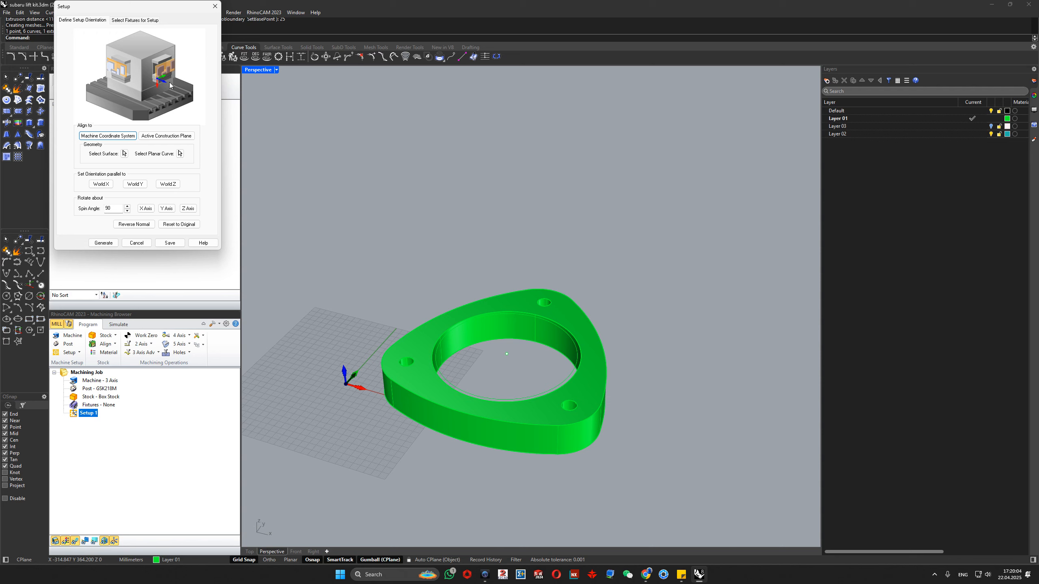
{"action": "left_click", "coordinate": [214, 7]}
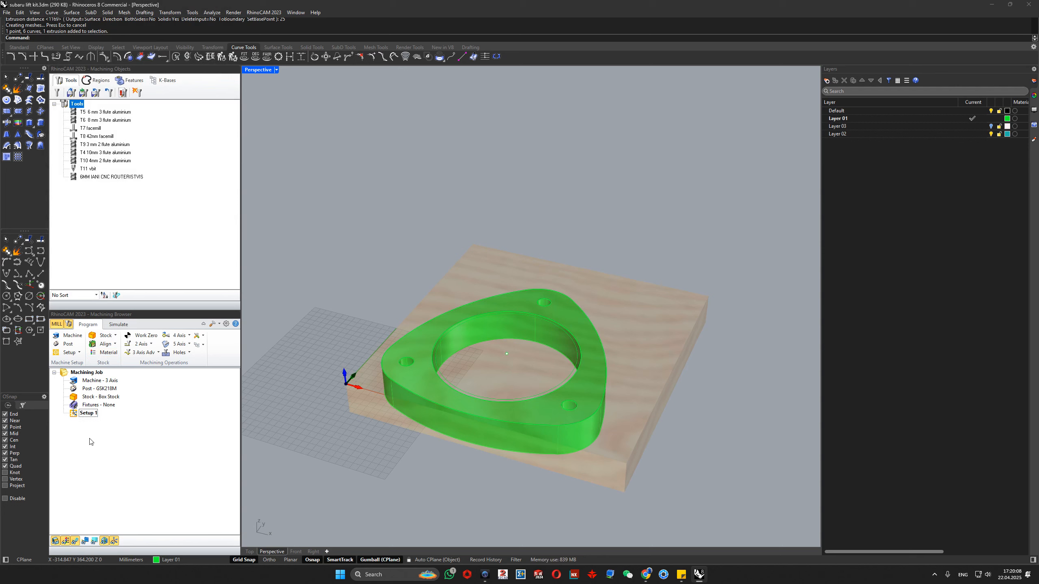
- Review the available 2 Axis machining operations without starting one
{"action": "left_click", "coordinate": [152, 345]}
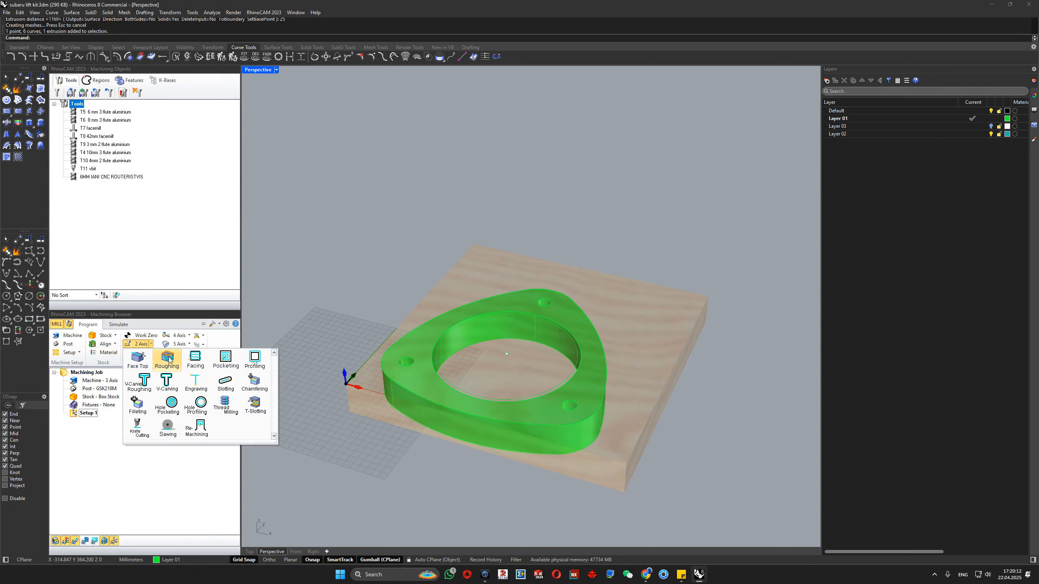
{"action": "left_click", "coordinate": [151, 345]}
{"action": "left_click", "coordinate": [152, 345]}
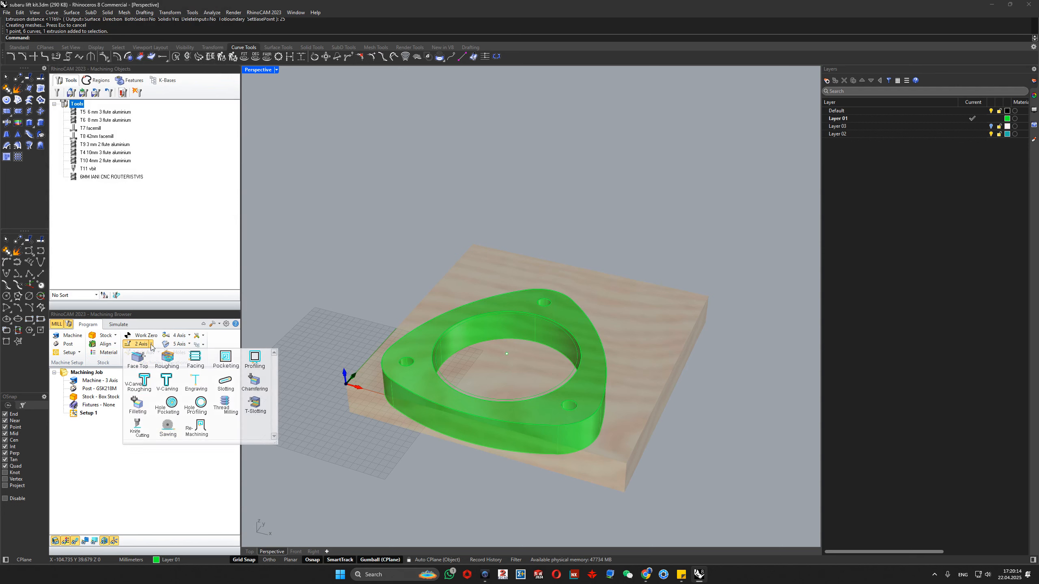
{"action": "left_click", "coordinate": [76, 456]}
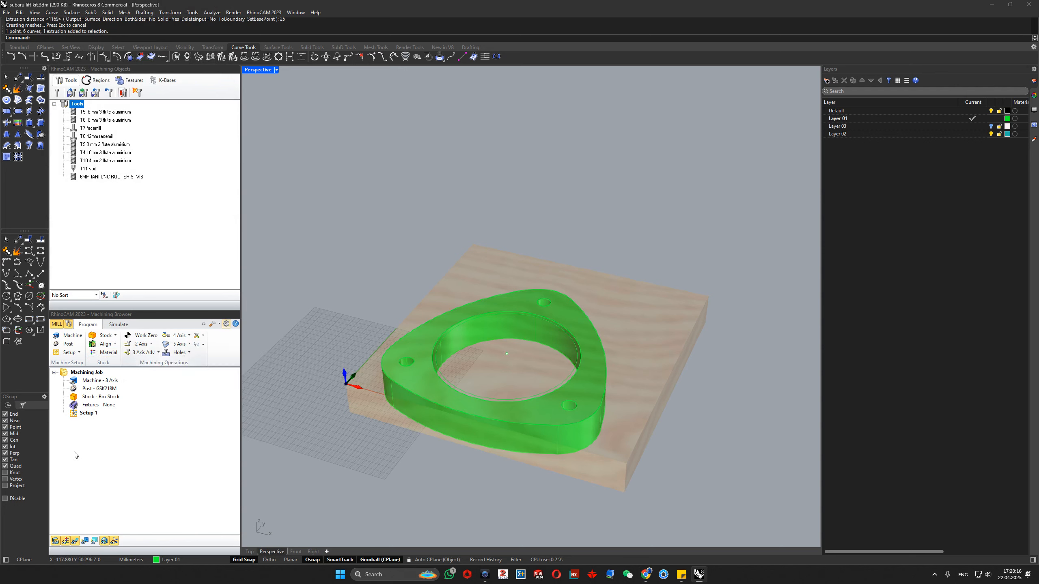
- Set the machining job's current legacy post-processor to AbilitySystems
{"action": "double_click", "coordinate": [98, 388]}
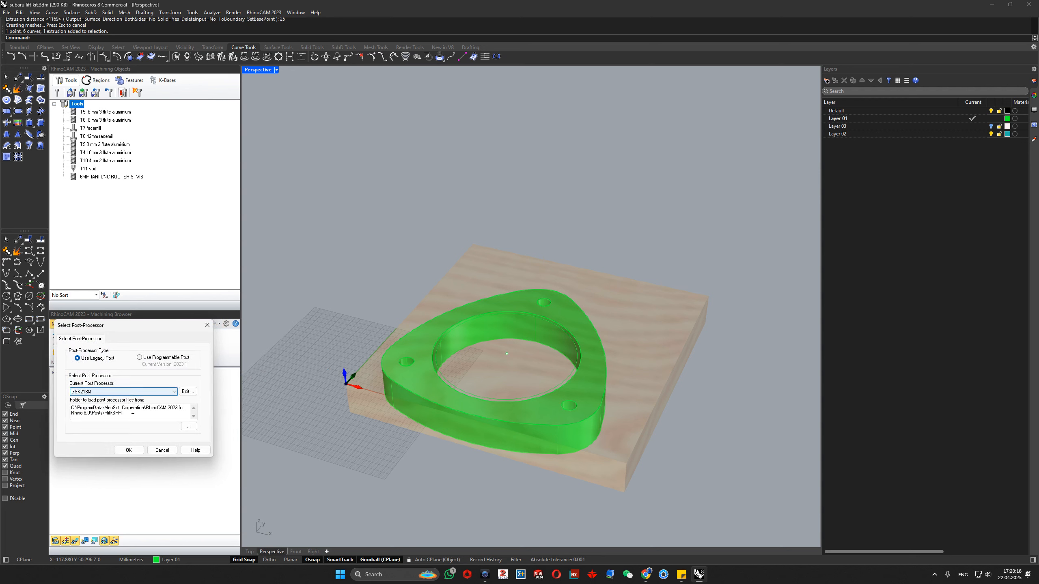
{"action": "left_click", "coordinate": [131, 391]}
{"action": "key", "text": "b"}
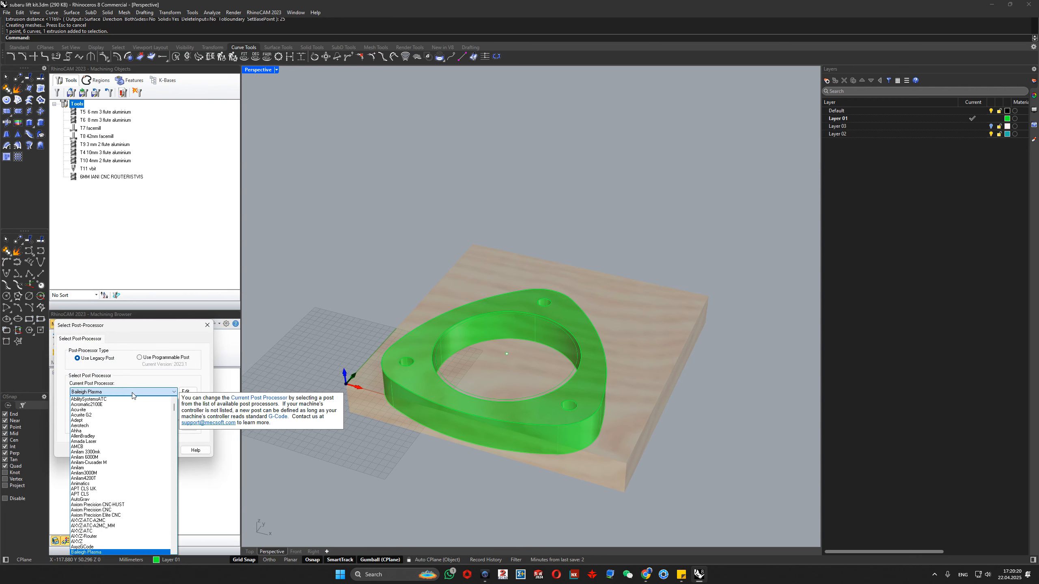
{"action": "key", "text": "a"}
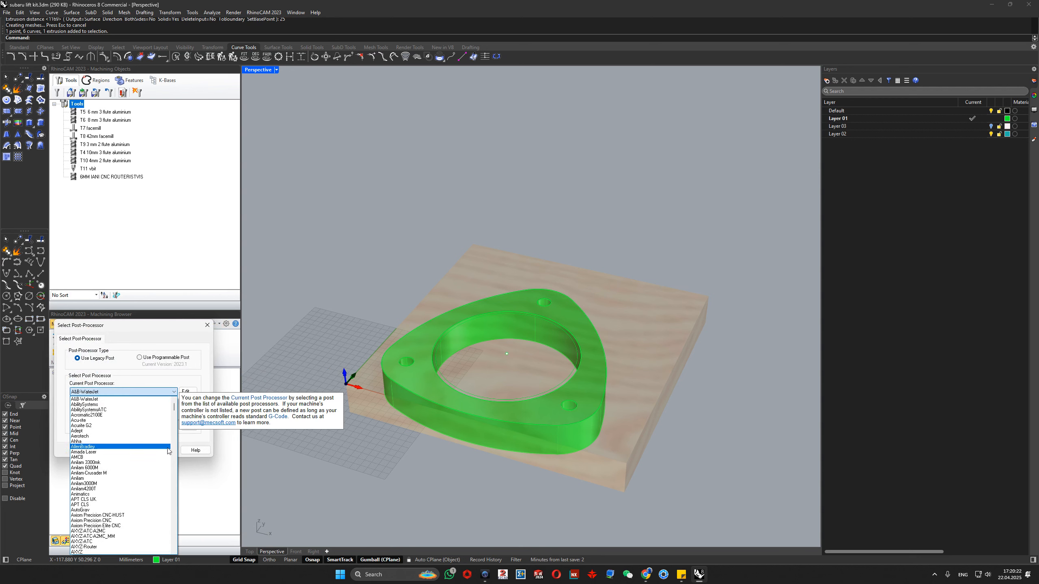
{"action": "left_click", "coordinate": [99, 405]}
{"action": "left_click", "coordinate": [129, 450]}
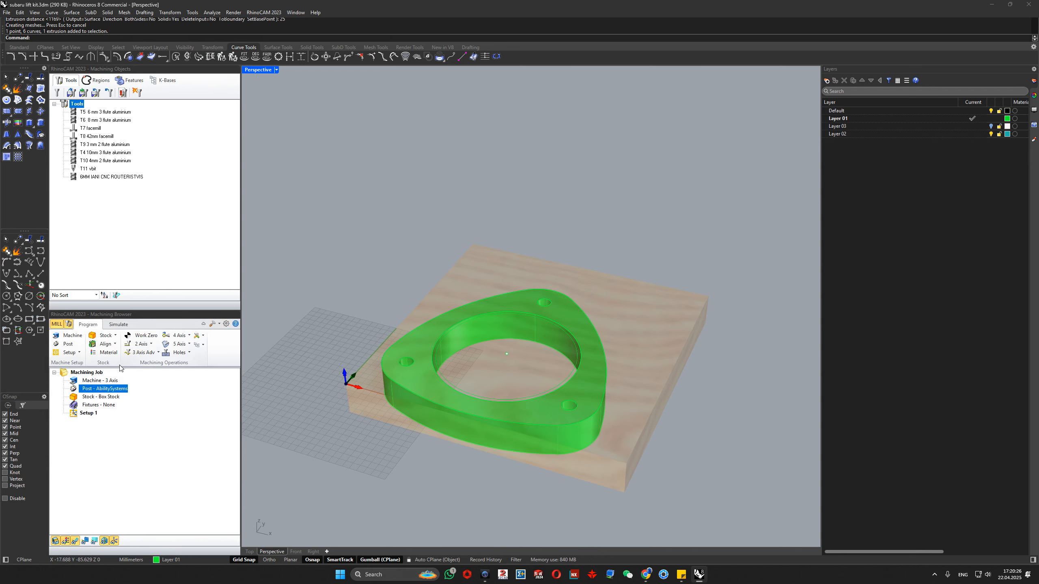
- Compare the Program and Simulate command sets of the milling job, ending on Program
{"action": "left_click", "coordinate": [95, 424]}
{"action": "left_click", "coordinate": [118, 325]}
{"action": "left_click", "coordinate": [87, 325]}
{"action": "left_click", "coordinate": [116, 325]}
{"action": "left_click", "coordinate": [92, 325]}
- Look through the TURN and Profile-NEST modules and return to the MILL module
{"action": "left_click", "coordinate": [58, 325]}
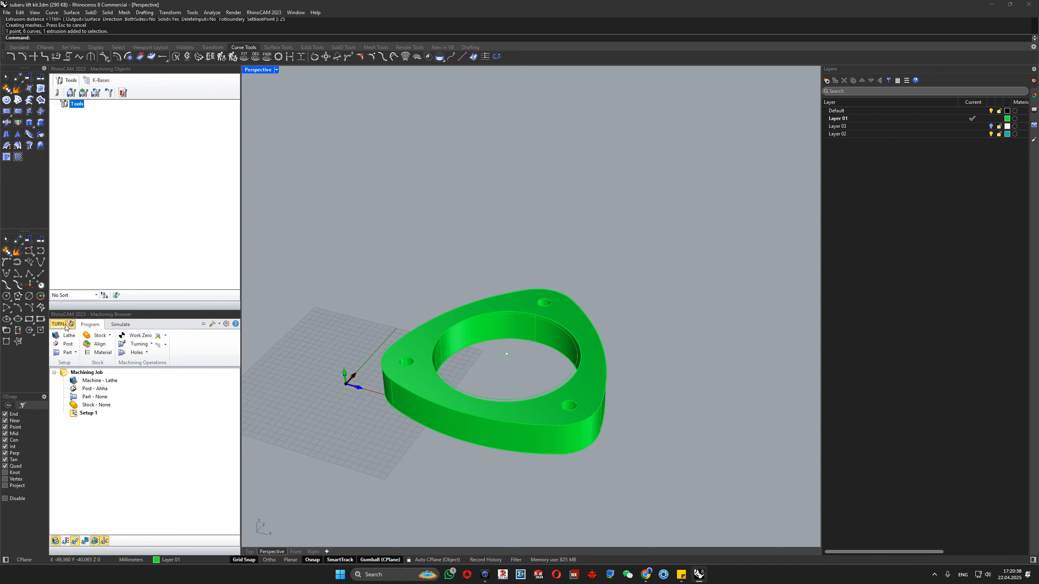
{"action": "left_click", "coordinate": [69, 324]}
{"action": "left_click", "coordinate": [70, 79]}
{"action": "left_click", "coordinate": [59, 325]}
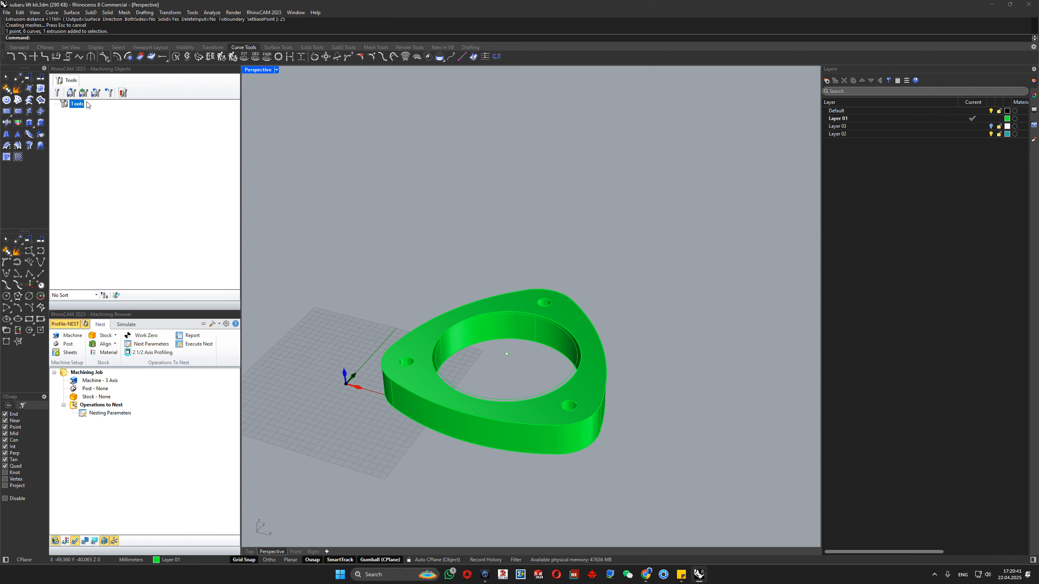
{"action": "left_click", "coordinate": [85, 325]}
{"action": "left_click", "coordinate": [64, 78]}
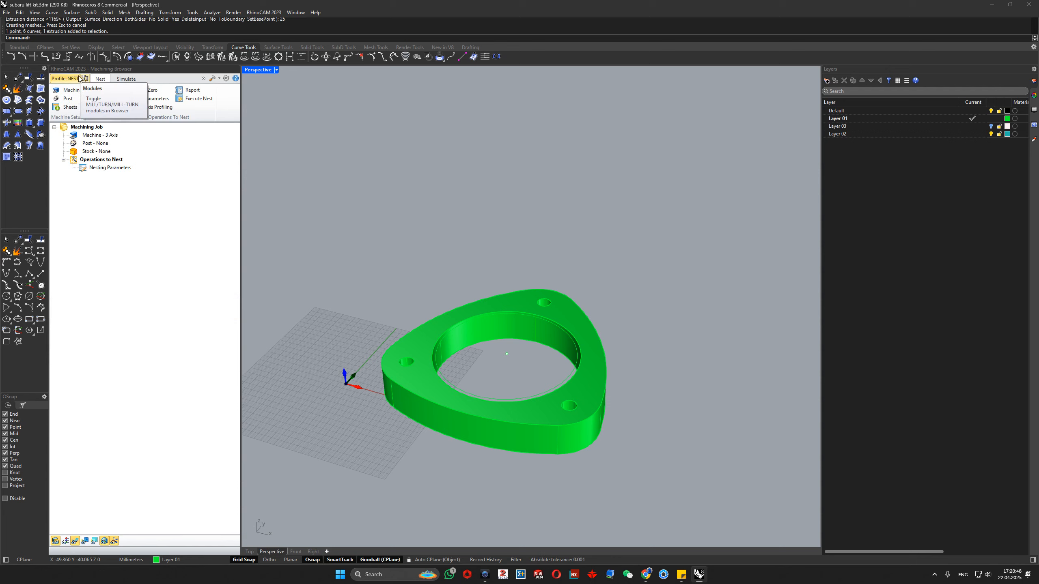
{"action": "left_click", "coordinate": [80, 84]}
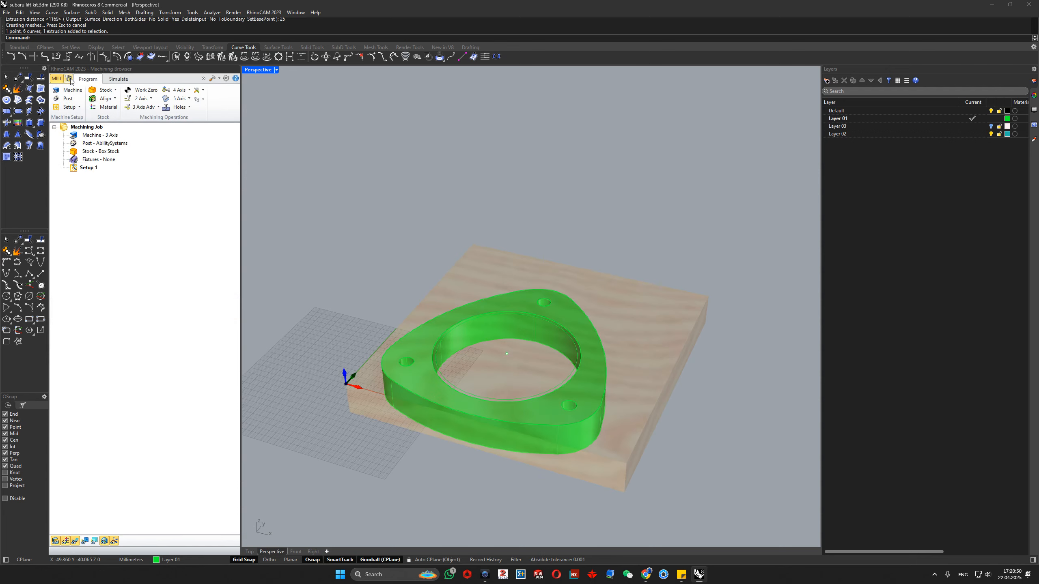
- Redisplay the Machining Objects browser with the milling tool list above the machining job
{"action": "left_click", "coordinate": [69, 79]}
{"action": "left_click", "coordinate": [70, 324]}
{"action": "left_click", "coordinate": [69, 79]}
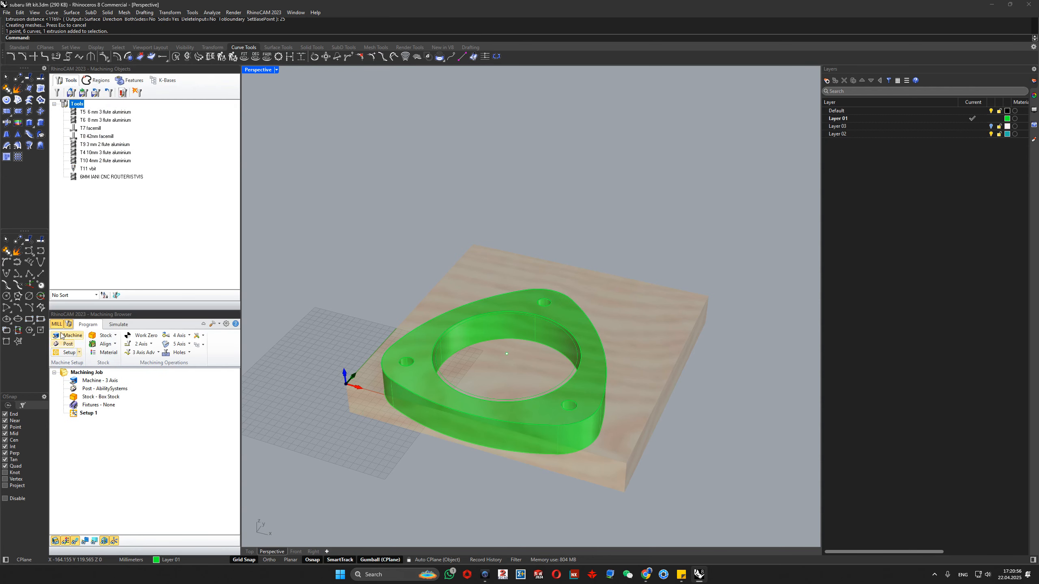
- Examine the Work Zero placement options against the flange and the origin, and close them unchanged
{"action": "scroll", "coordinate": [346, 318], "scroll_direction": "down", "scroll_amount": 2}
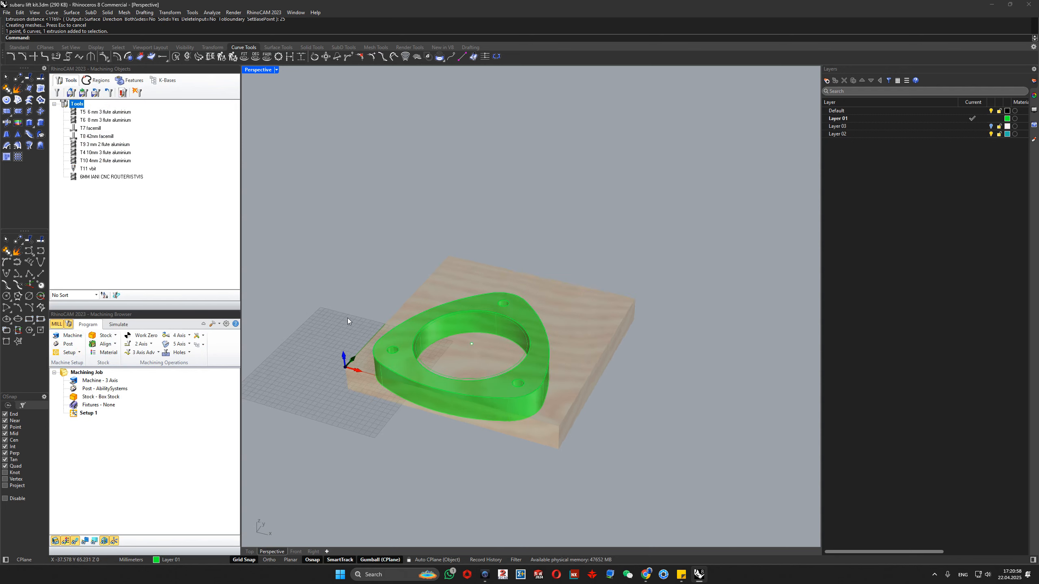
{"action": "right_click_drag", "start_coordinate": [346, 318], "coordinate": [380, 304]}
{"action": "left_click", "coordinate": [149, 344]}
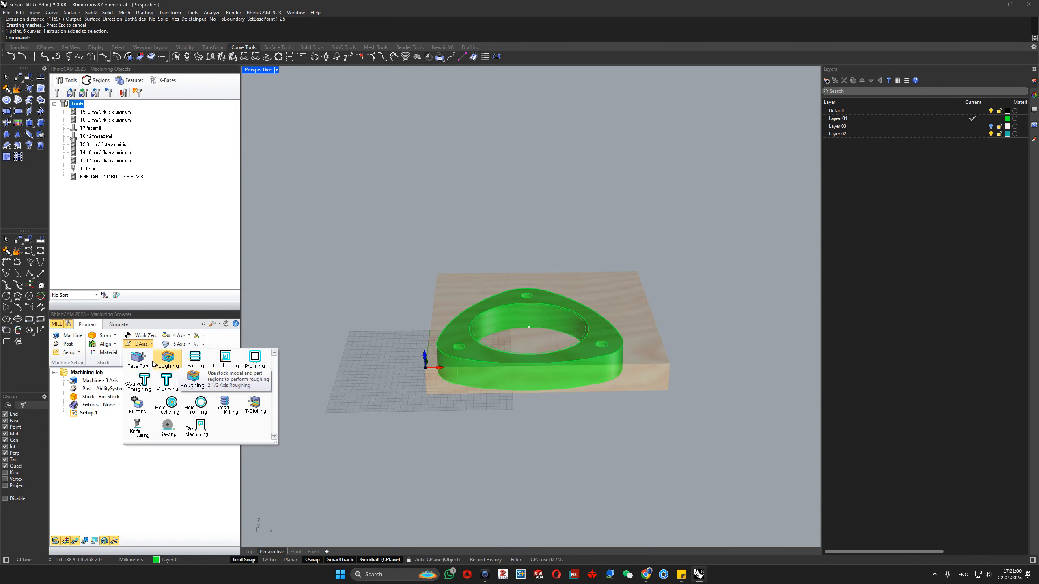
{"action": "left_click", "coordinate": [137, 336]}
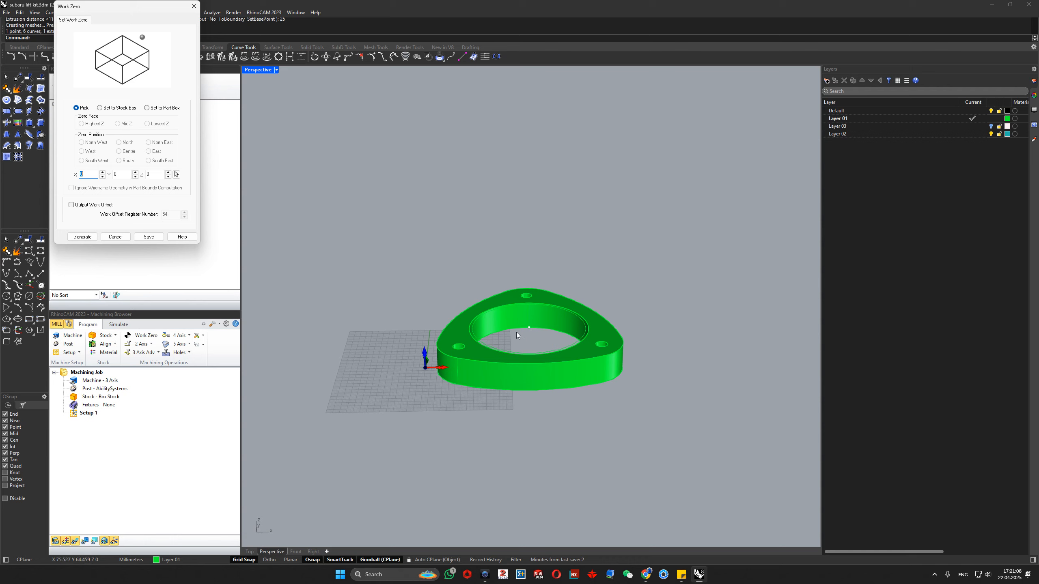
{"action": "right_click_drag", "start_coordinate": [524, 332], "coordinate": [486, 353]}
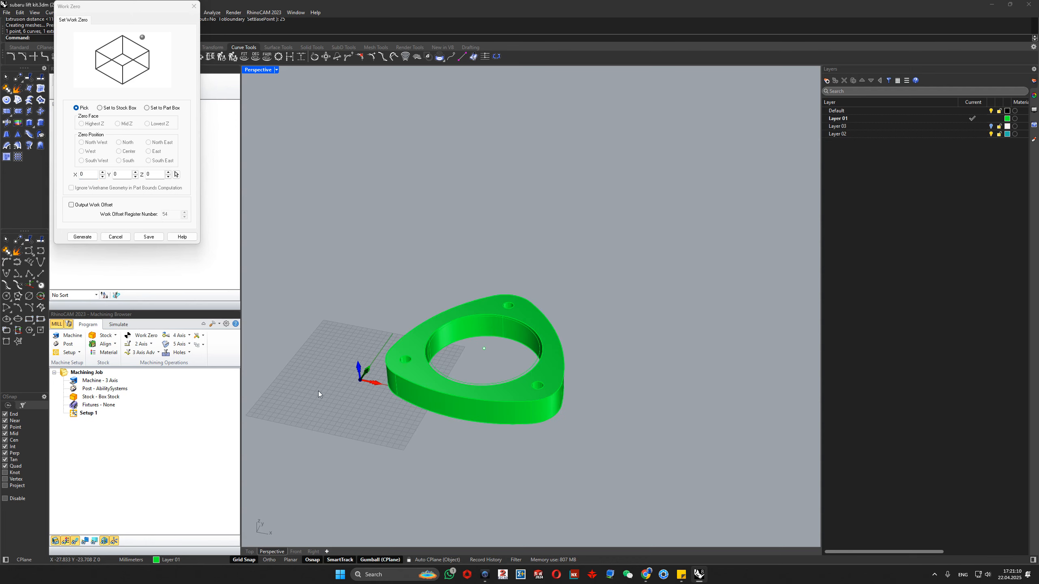
{"action": "left_click", "coordinate": [139, 237]}
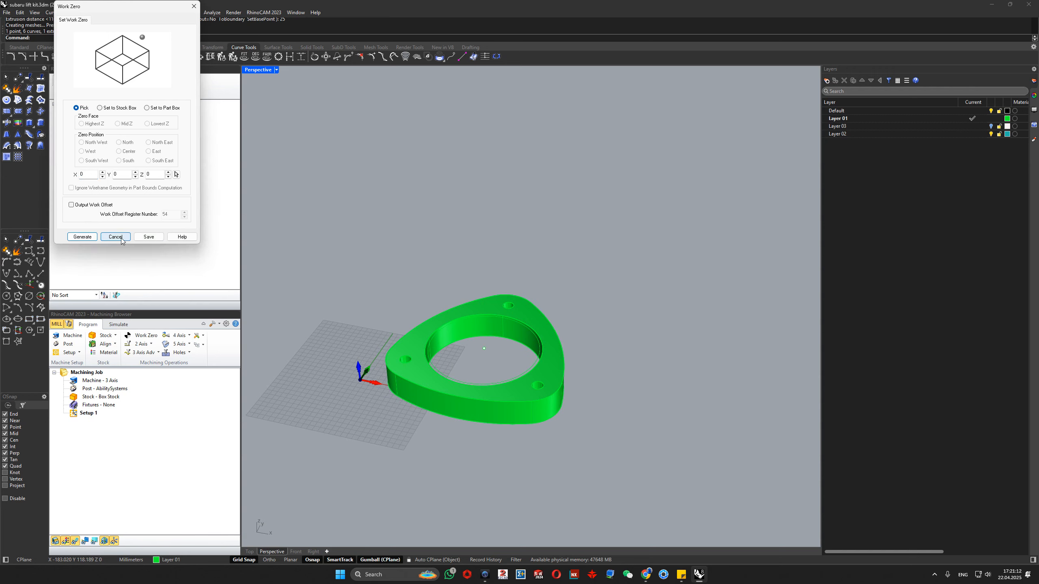
- Start a 2 1/2 Axis Profiling operation and pick the flange's upper outer edge as its machining region
{"action": "left_click", "coordinate": [141, 344]}
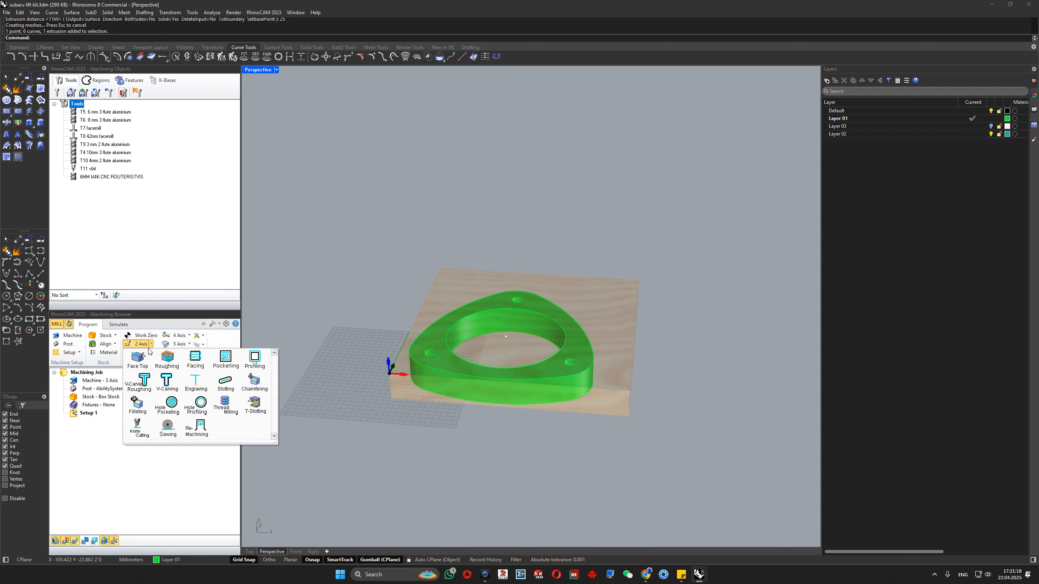
{"action": "left_click", "coordinate": [255, 359]}
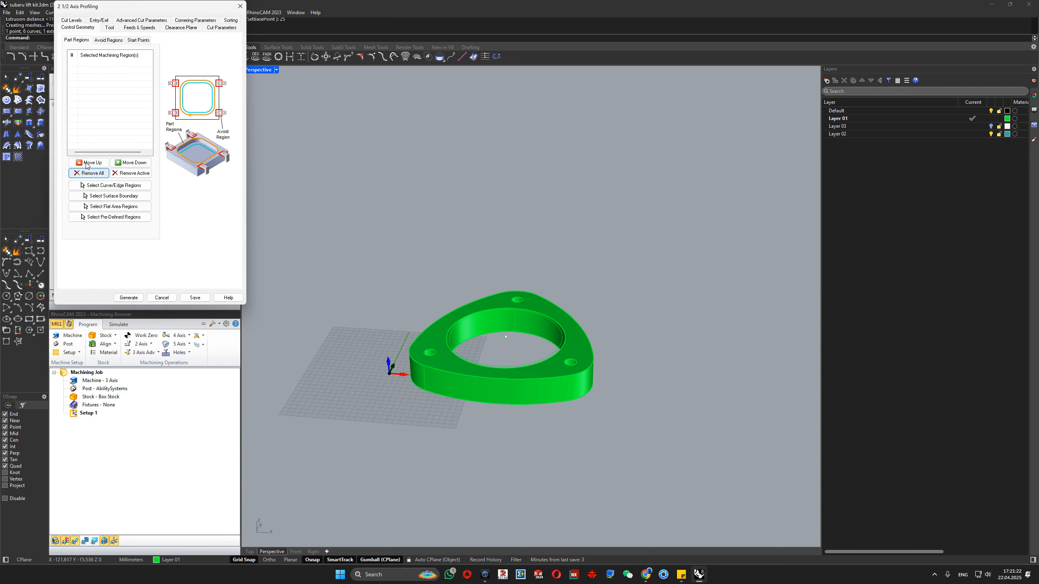
{"action": "left_click", "coordinate": [98, 185]}
{"action": "scroll", "coordinate": [429, 326], "scroll_direction": "up", "scroll_amount": 2}
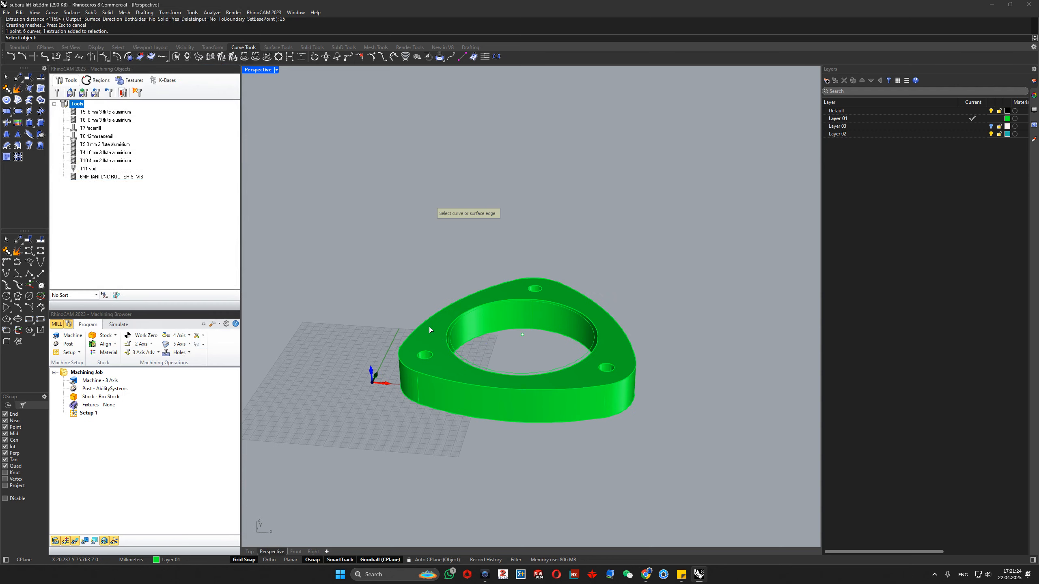
{"action": "left_click", "coordinate": [428, 330]}
{"action": "left_click", "coordinate": [440, 346]}
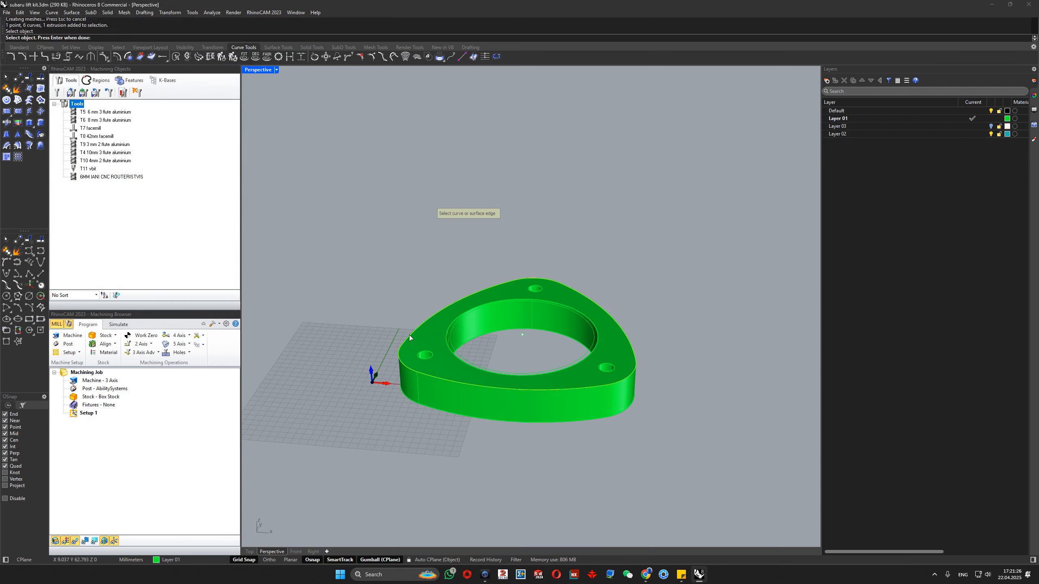
{"action": "right_click", "coordinate": [464, 381]}
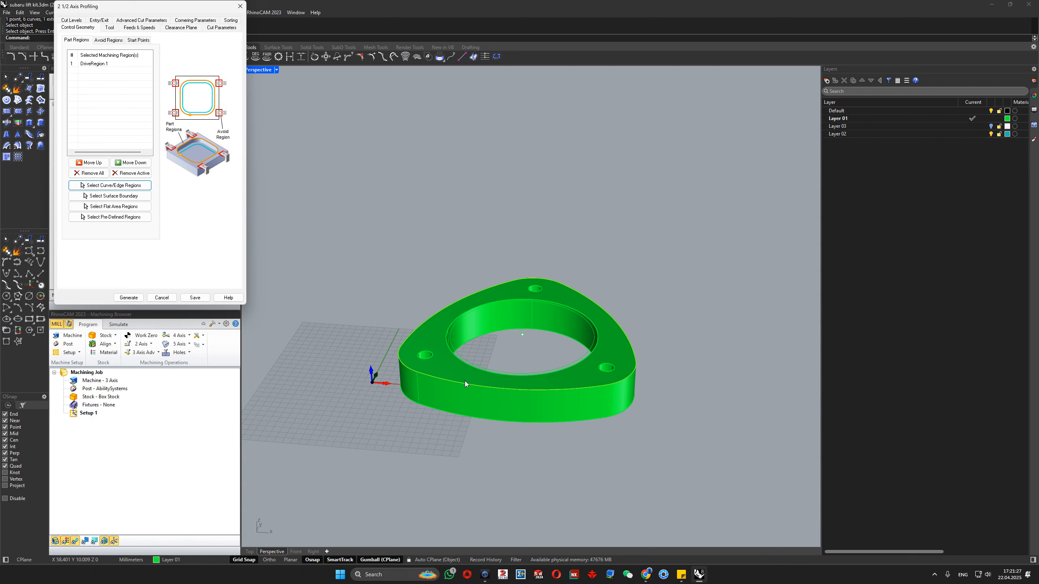
- Assign the 6 mm CNC router tool to the profiling operation and load the feeds and speeds saved with it
{"action": "left_click", "coordinate": [109, 27]}
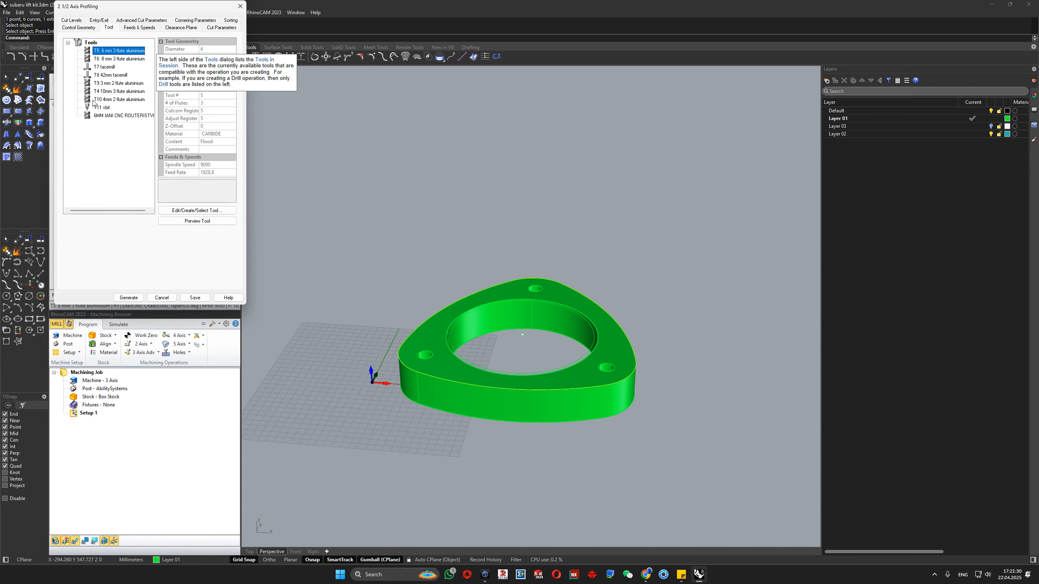
{"action": "left_click", "coordinate": [96, 115]}
{"action": "left_click", "coordinate": [136, 29]}
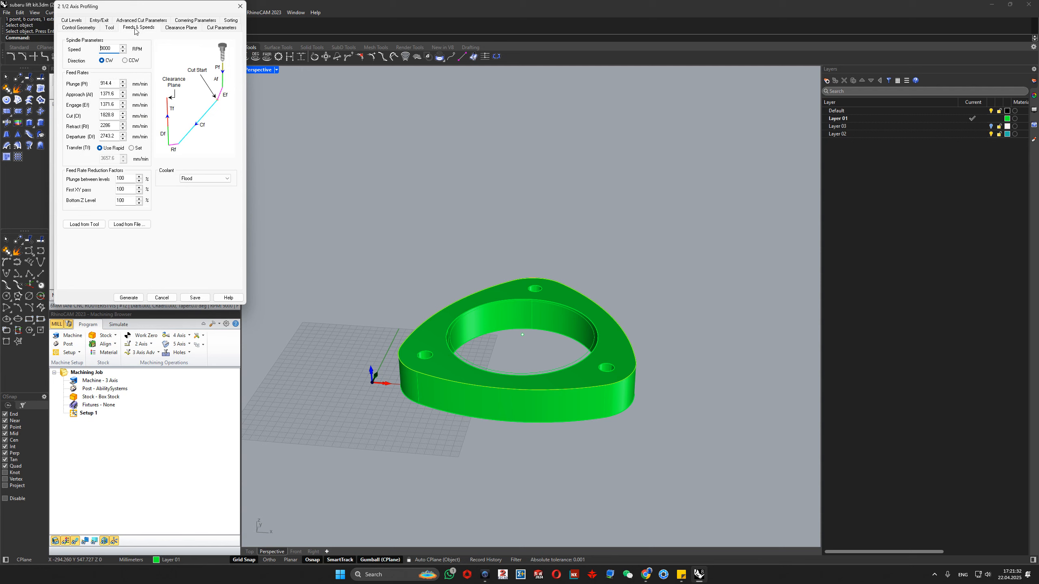
{"action": "left_click", "coordinate": [90, 226]}
- Load the profiling feeds and speeds from the table for WOOD stock and a CARBIDE tool, with a maximum spindle speed of 24000 RPM
{"action": "left_click_drag", "start_coordinate": [136, 6], "coordinate": [206, 17]}
{"action": "left_click", "coordinate": [200, 236]}
{"action": "double_click", "coordinate": [217, 123]}
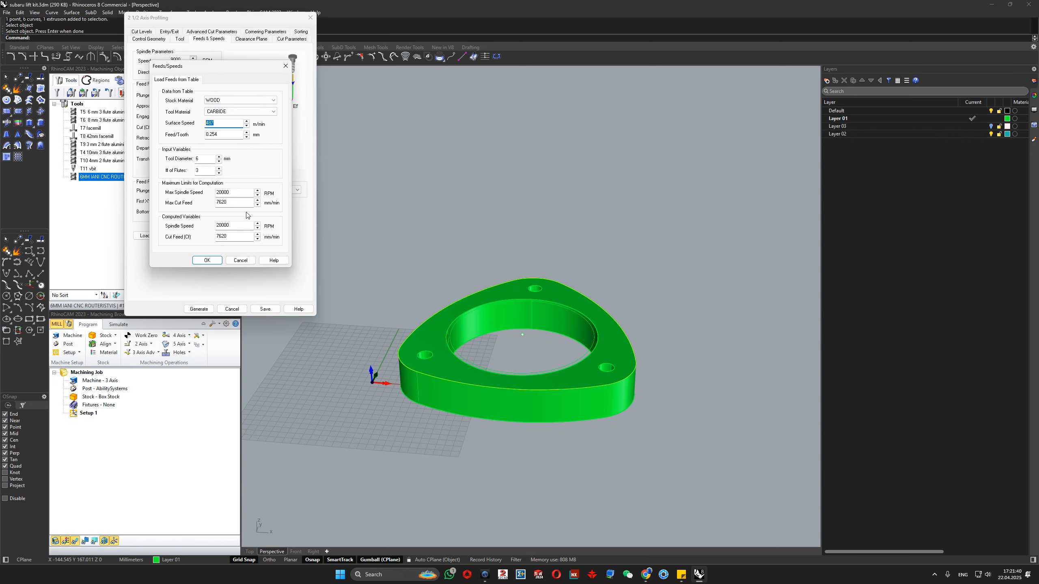
{"action": "double_click", "coordinate": [238, 192]}
{"action": "type", "text": "240"}
{"action": "left_click", "coordinate": [207, 260]}
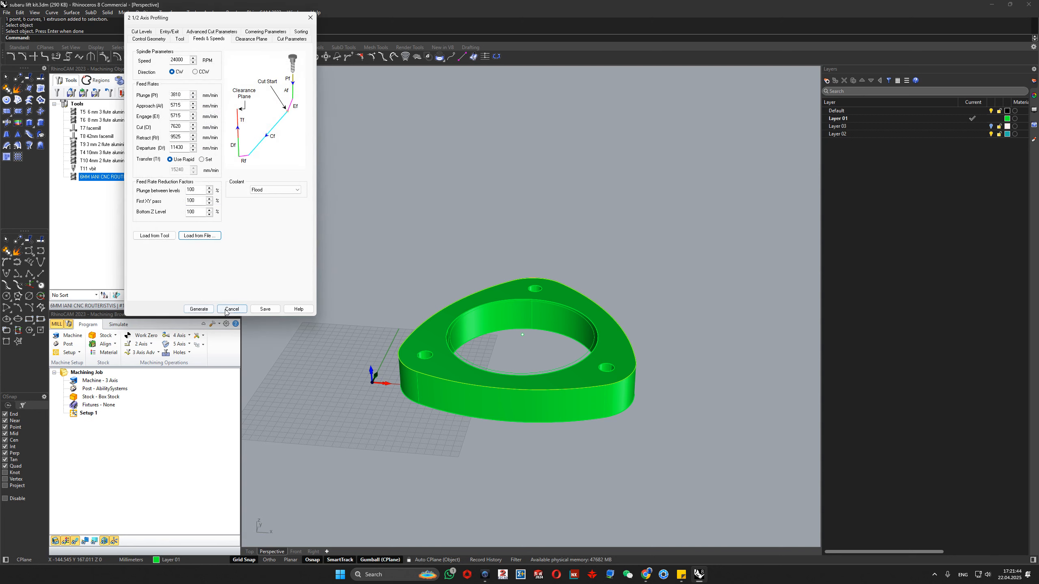
- Generate the profiling toolpath and load table feeds into the 6 mm router tool with 24000 RPM maximum, 5000 m/min surface speed and 1 flute
{"action": "left_click", "coordinate": [199, 309]}
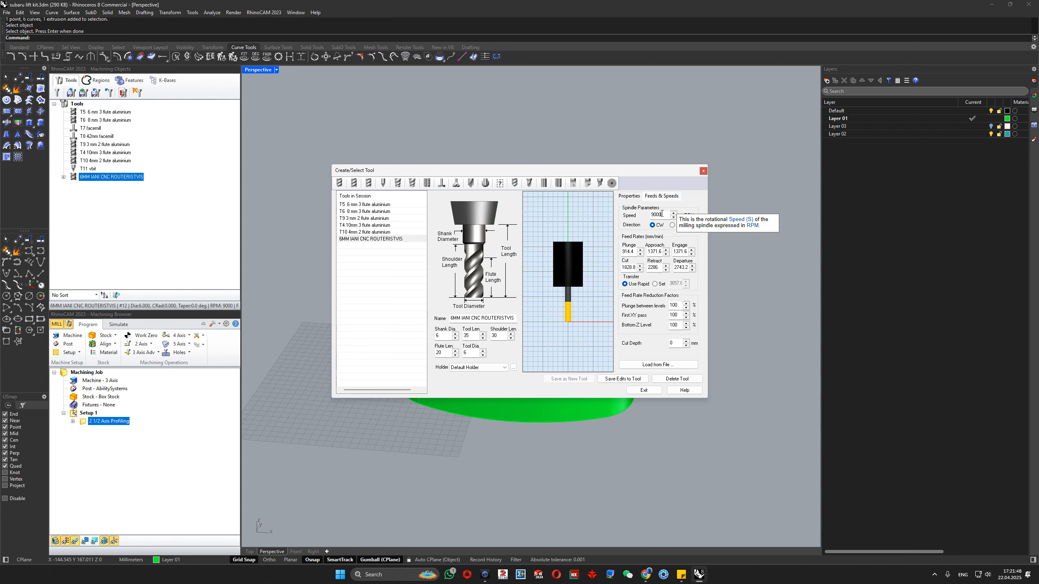
{"action": "left_click", "coordinate": [666, 215]}
{"action": "left_click", "coordinate": [658, 364]}
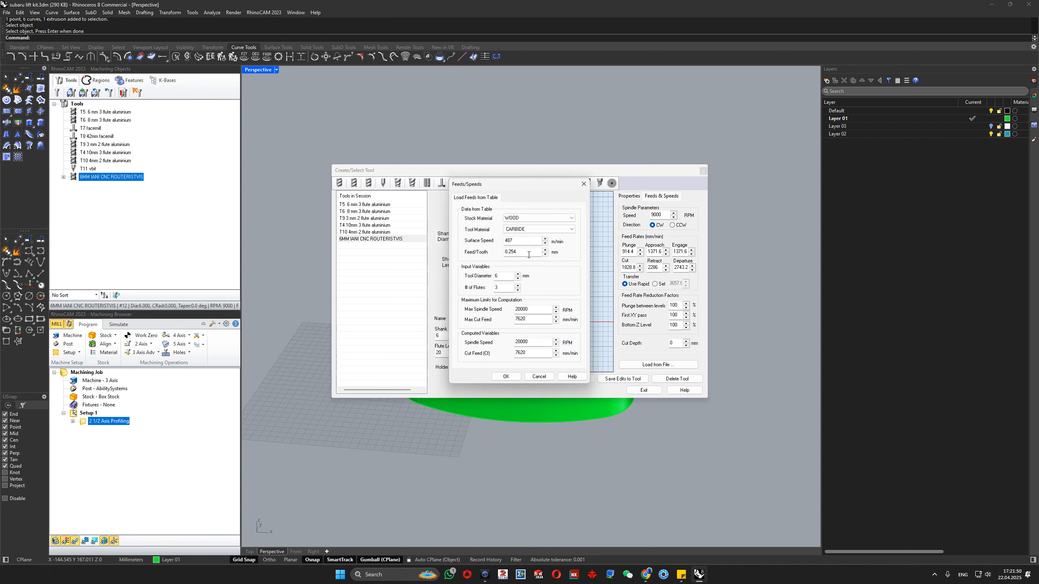
{"action": "double_click", "coordinate": [533, 309]}
{"action": "type", "text": "24000"}
{"action": "left_click", "coordinate": [531, 320]}
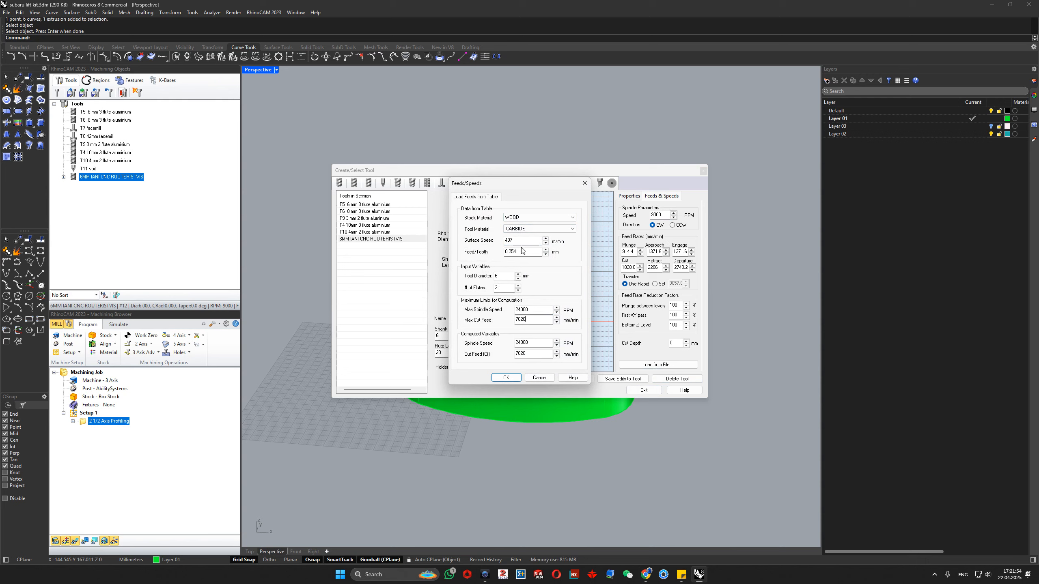
{"action": "double_click", "coordinate": [525, 240]}
{"action": "type", "text": "5000"}
{"action": "left_click", "coordinate": [523, 251]}
{"action": "double_click", "coordinate": [502, 289]}
{"action": "type", "text": "1"}
{"action": "left_click", "coordinate": [514, 379]}
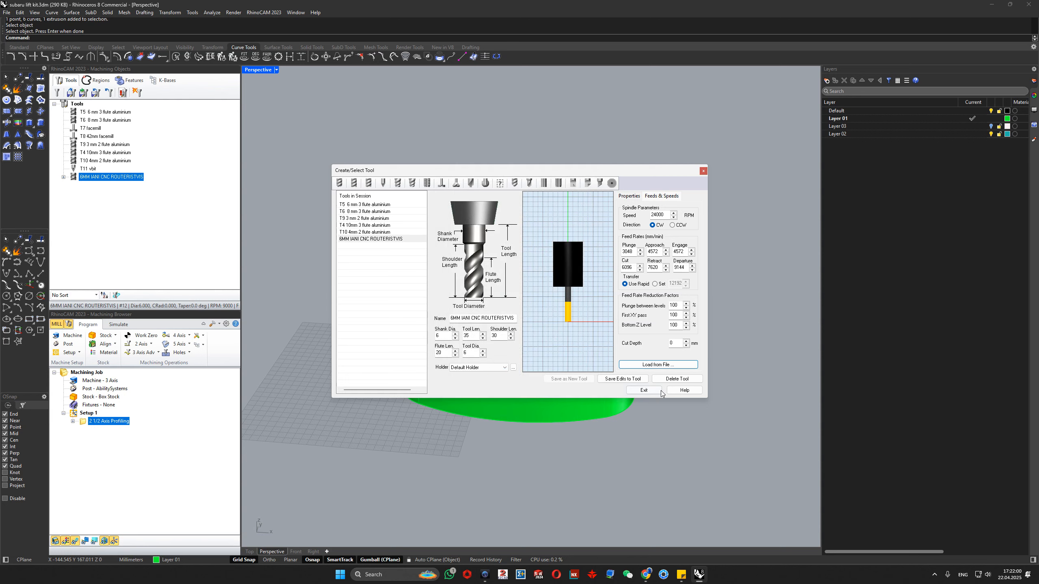
- Save the edited feeds and speeds to the 6 mm router tool and reload them from the tool in the profiling operation
{"action": "left_click", "coordinate": [618, 379]}
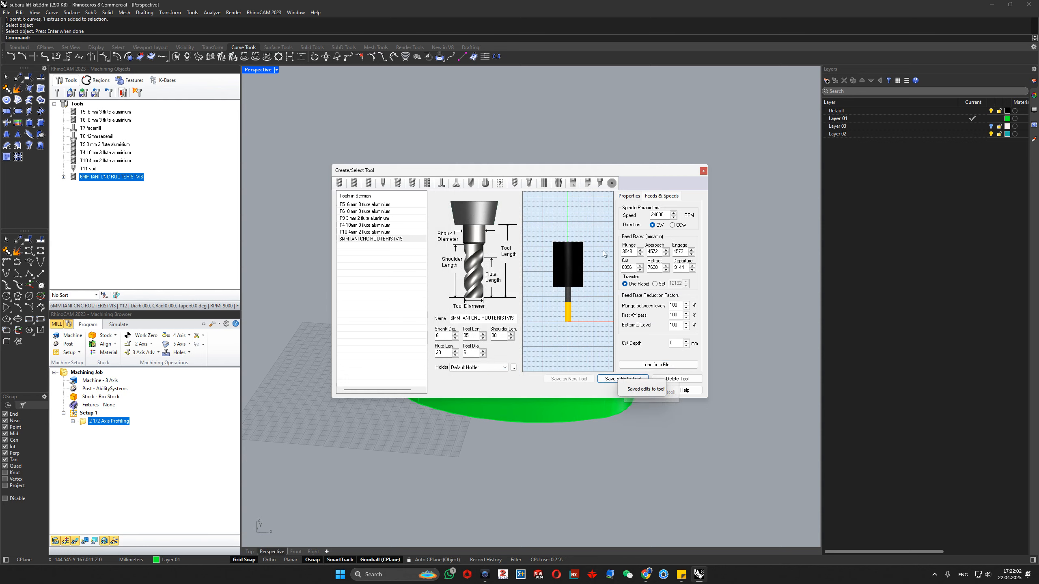
{"action": "left_click_drag", "start_coordinate": [621, 171], "coordinate": [575, 152]}
{"action": "left_click", "coordinate": [597, 371]}
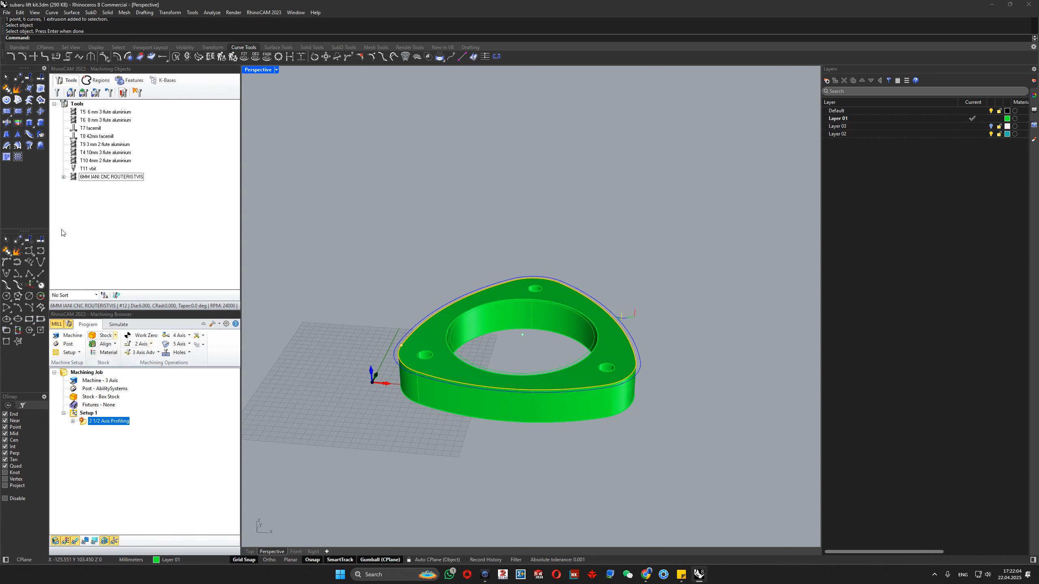
{"action": "double_click", "coordinate": [83, 423]}
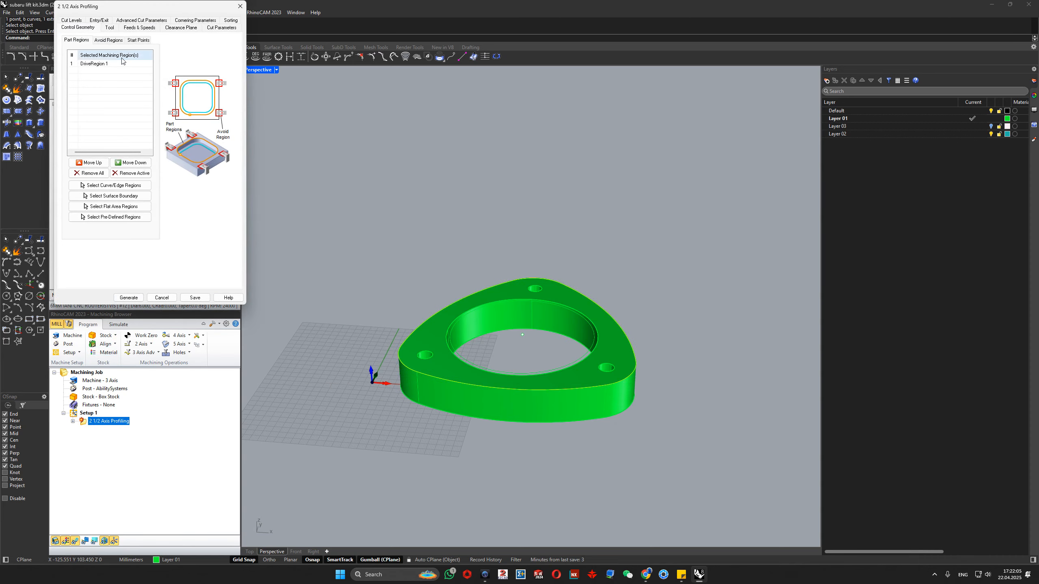
{"action": "left_click", "coordinate": [139, 27]}
{"action": "left_click", "coordinate": [90, 227]}
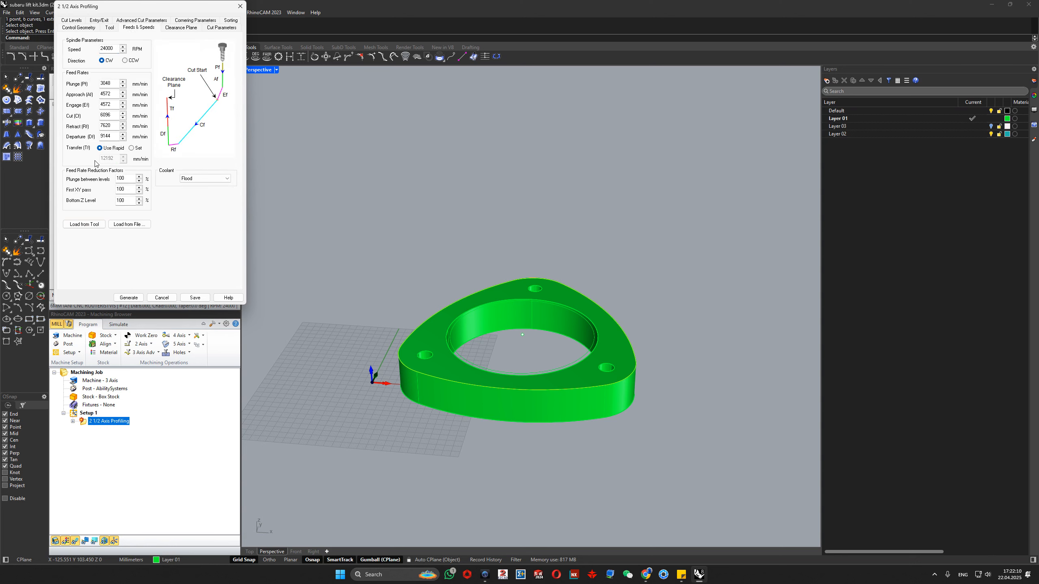
- Define the profiling operation's clearance plane by an absolute Z value
{"action": "left_click_drag", "start_coordinate": [137, 5], "coordinate": [325, 29]}
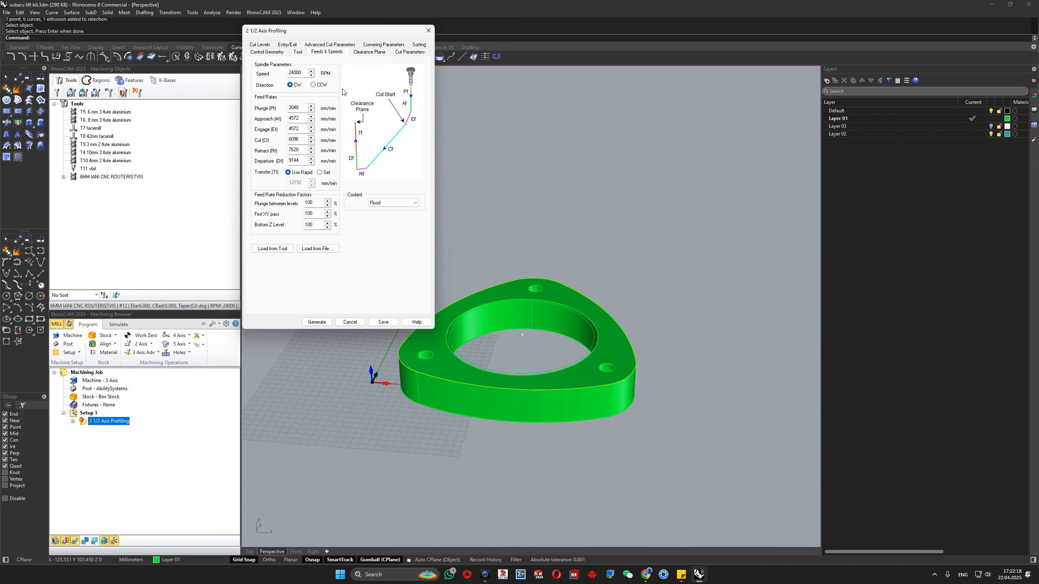
{"action": "left_click", "coordinate": [299, 52]}
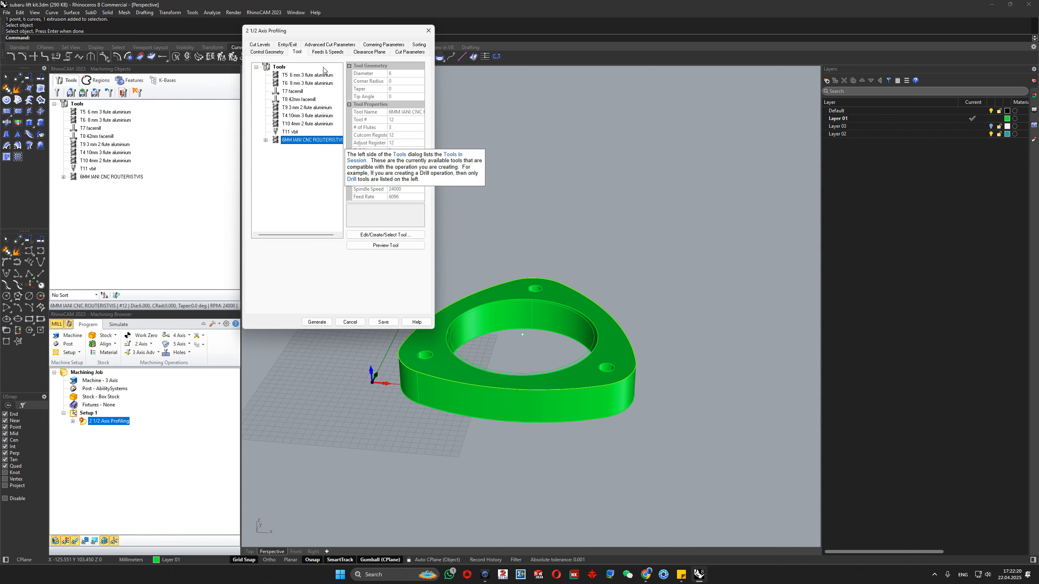
{"action": "left_click", "coordinate": [327, 52]}
{"action": "left_click", "coordinate": [367, 52]}
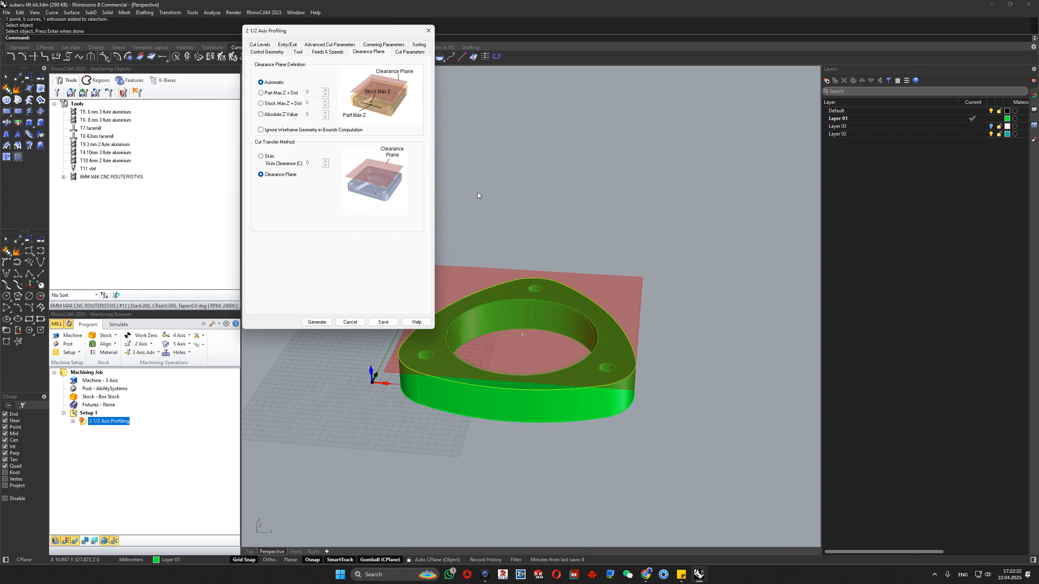
{"action": "left_click_drag", "start_coordinate": [295, 31], "coordinate": [241, 41]}
{"action": "right_click_drag", "start_coordinate": [575, 359], "coordinate": [509, 359]}
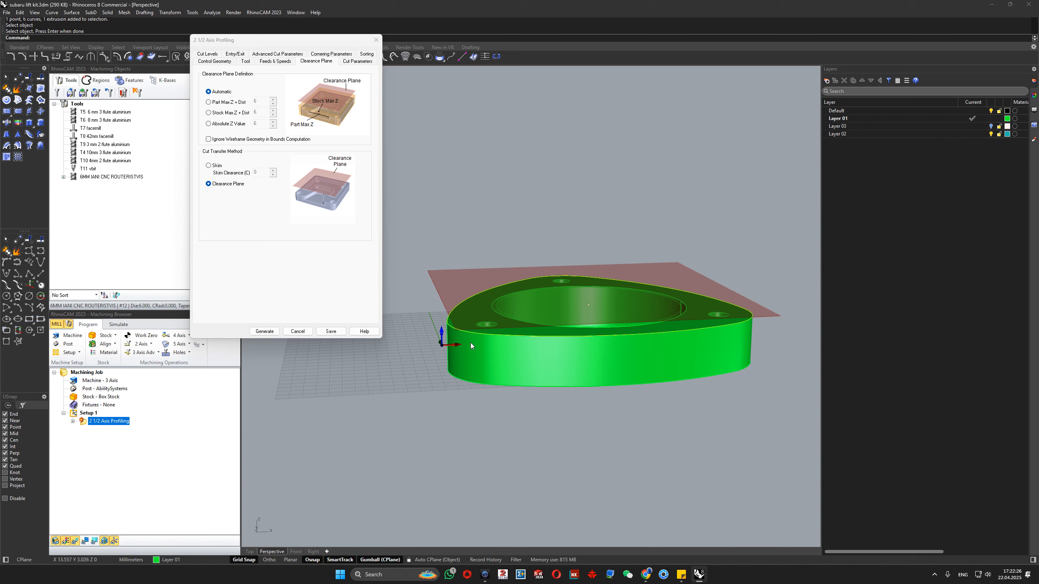
{"action": "left_click", "coordinate": [208, 124]}
{"action": "right_click_drag", "start_coordinate": [495, 367], "coordinate": [484, 351]}
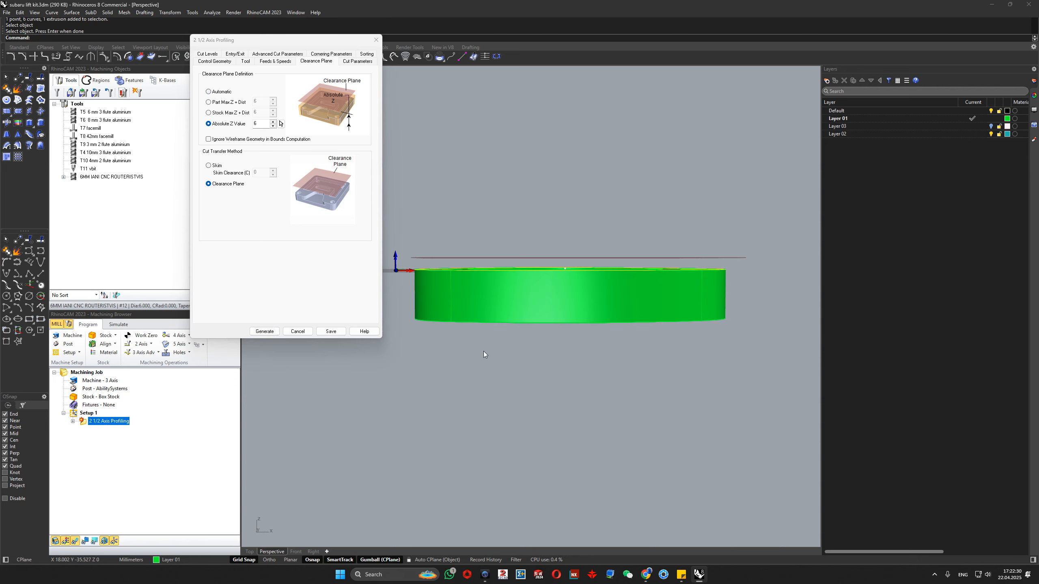
{"action": "left_click_drag", "start_coordinate": [262, 124], "coordinate": [203, 112]}
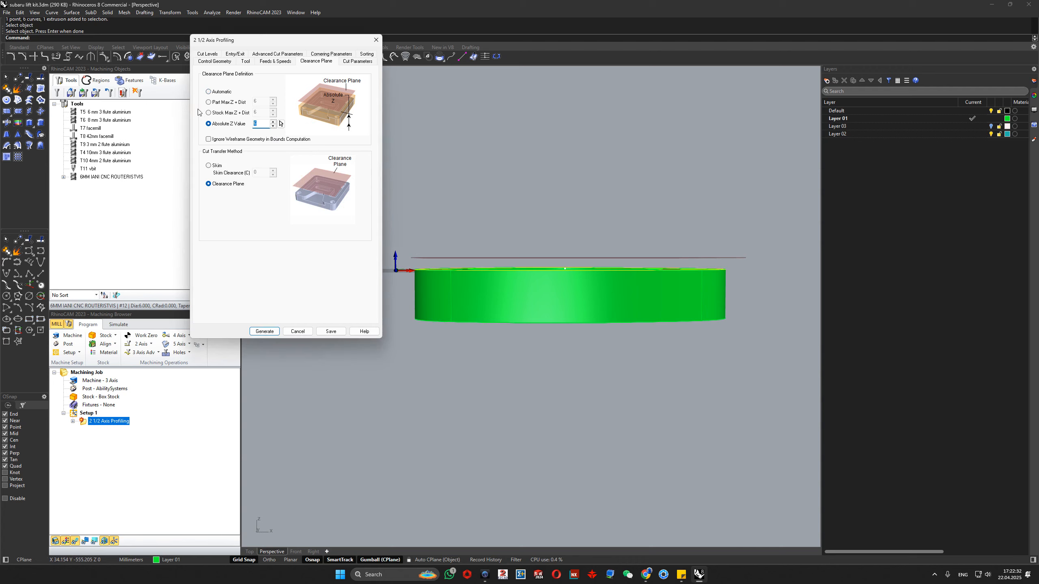
{"action": "left_click", "coordinate": [934, 574]}
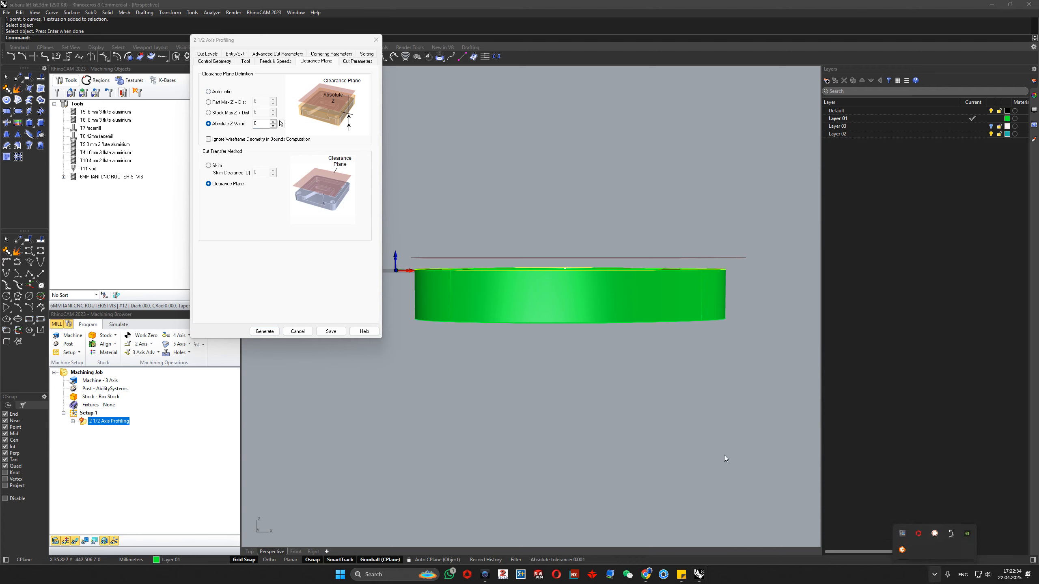
{"action": "left_click", "coordinate": [934, 533]}
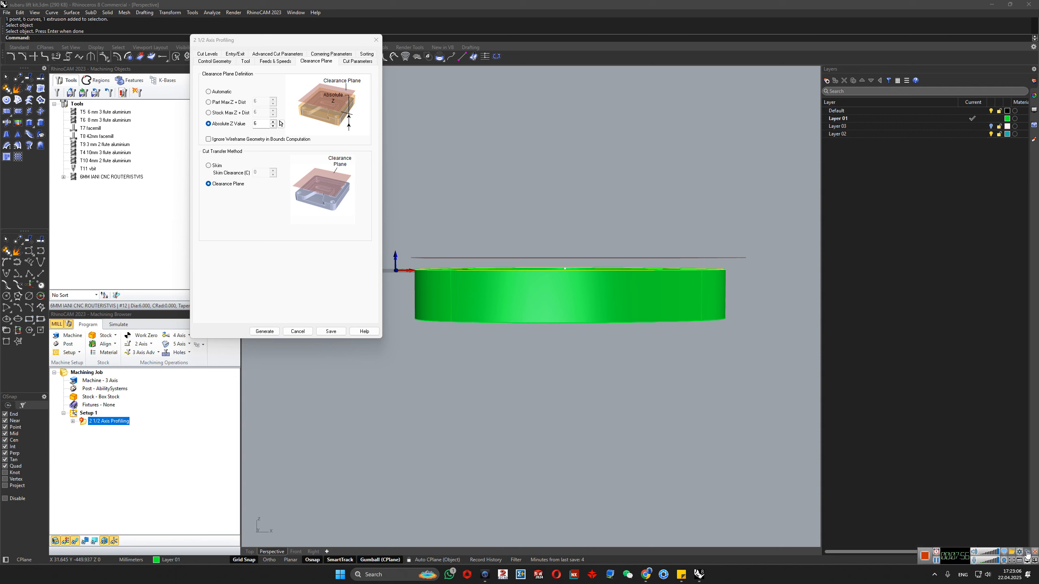
{"action": "left_click", "coordinate": [1028, 553]}
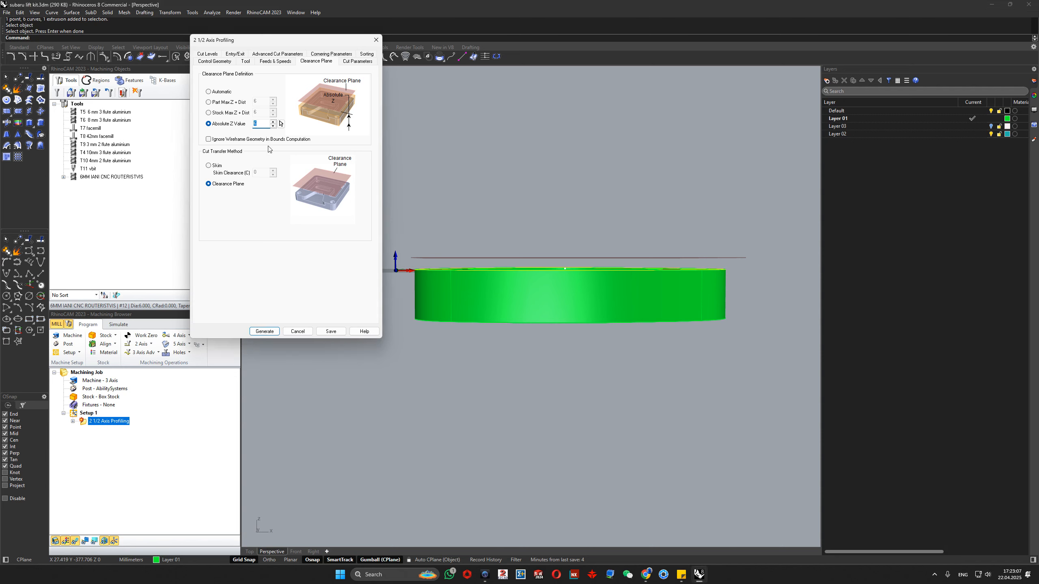
- Set the clearance plane's absolute Z value to 25 mm and check its height above the flange
{"action": "type", "text": "2"}
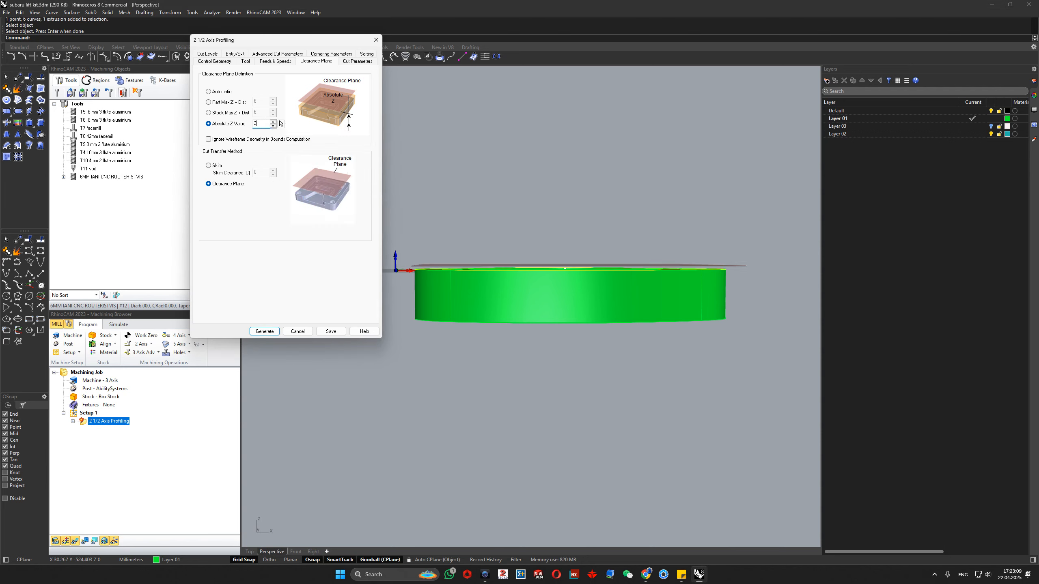
{"action": "type", "text": "5"}
{"action": "right_click_drag", "start_coordinate": [577, 312], "coordinate": [648, 327]}
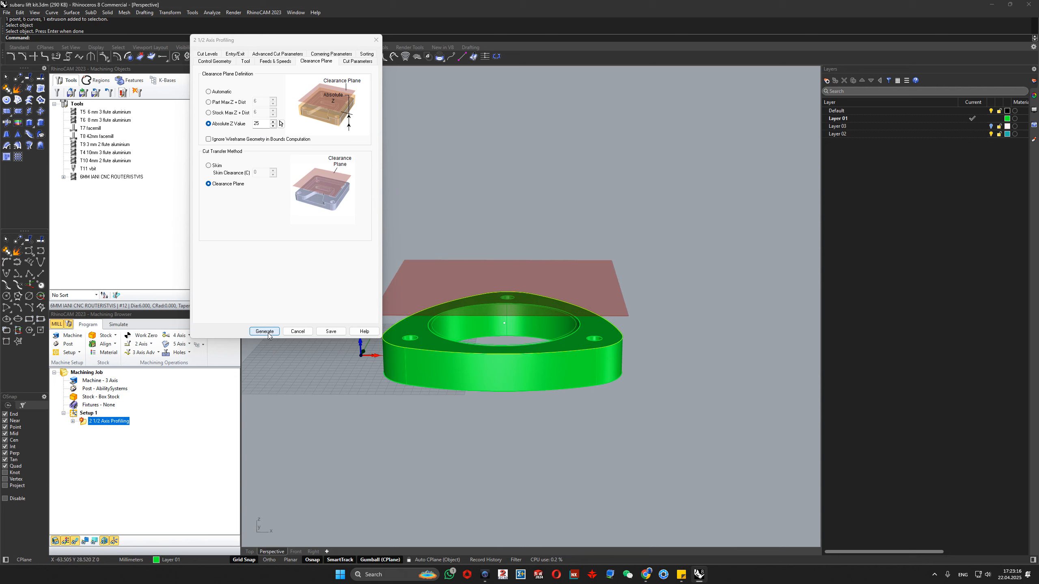
- Set the profiling cut direction to Climb (Down Cut) and disable starting closed curves at the midpoint of the longest side
{"action": "left_click", "coordinate": [358, 62]}
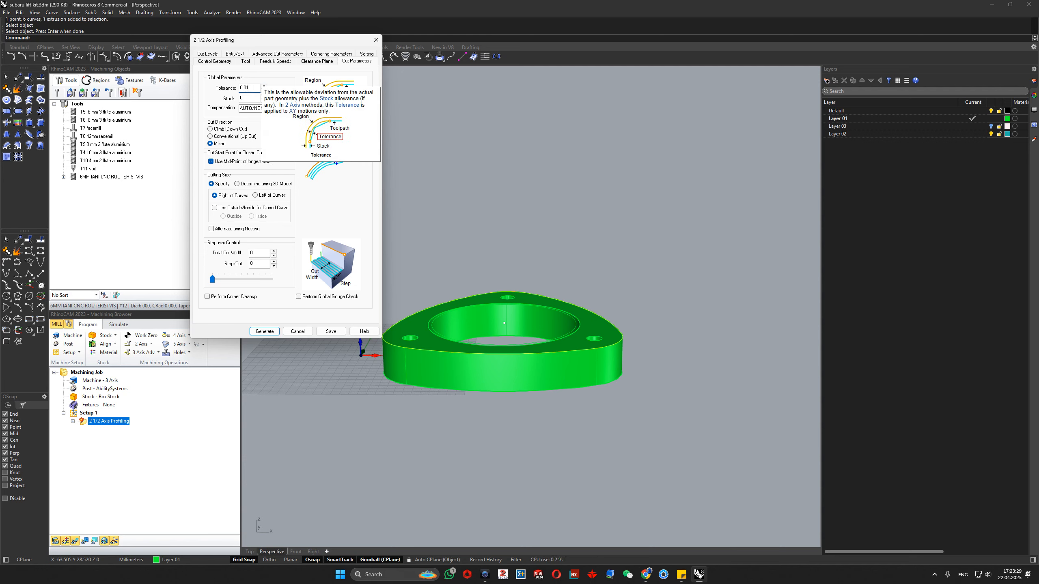
{"action": "left_click", "coordinate": [247, 99]}
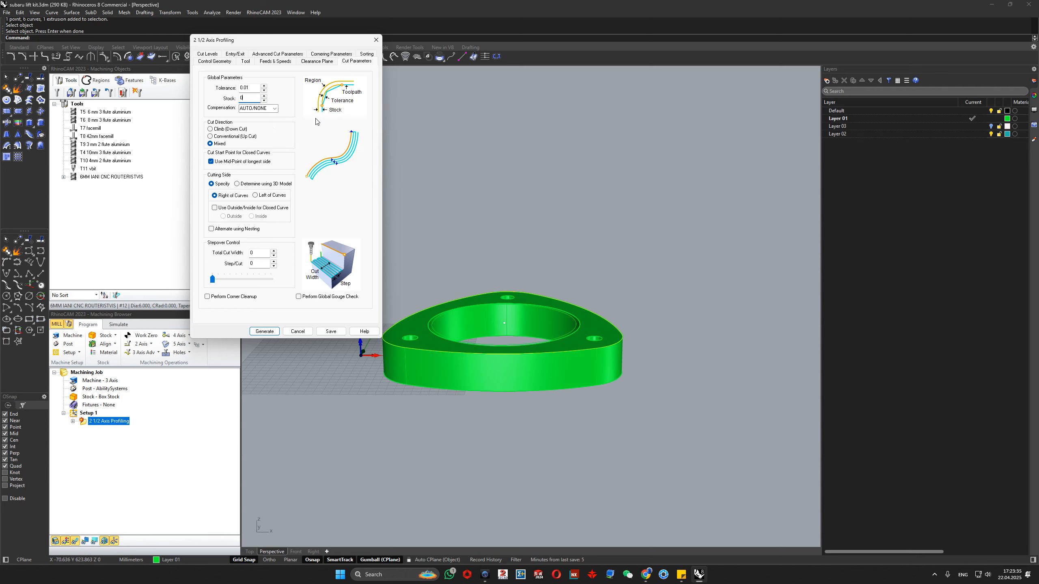
{"action": "left_click_drag", "start_coordinate": [252, 97], "coordinate": [242, 97]}
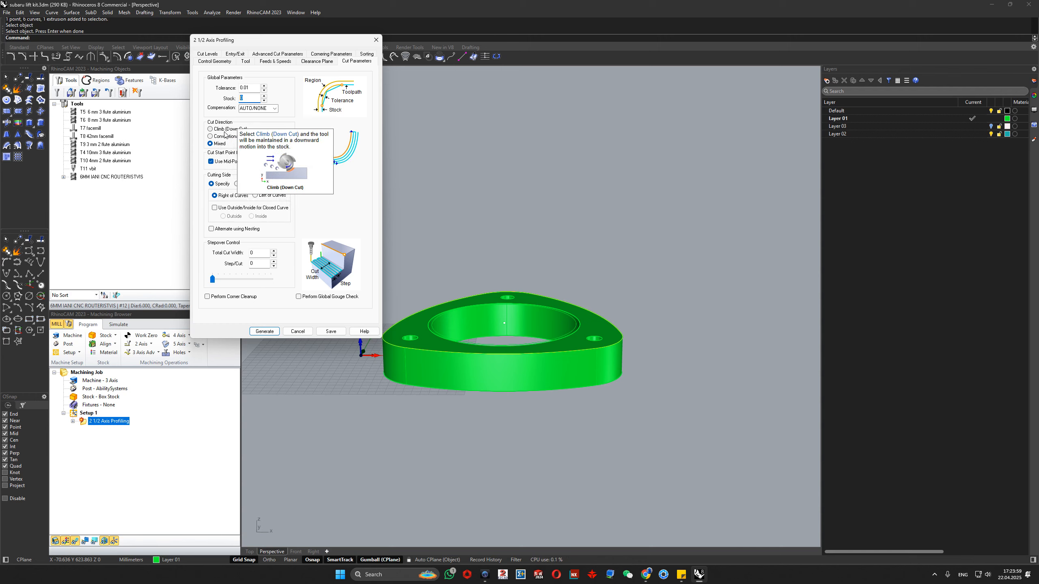
{"action": "left_click", "coordinate": [225, 130]}
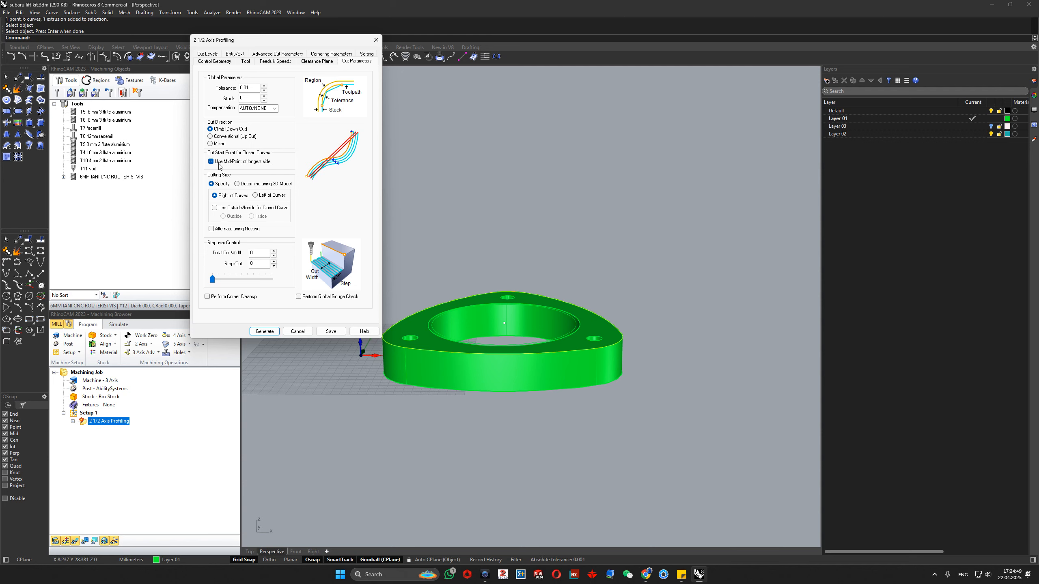
{"action": "left_click", "coordinate": [211, 162]}
- Have the cutting side determined using the 3D model, generate the toolpath and inspect it around the flange
{"action": "right_click_drag", "start_coordinate": [418, 347], "coordinate": [468, 432]}
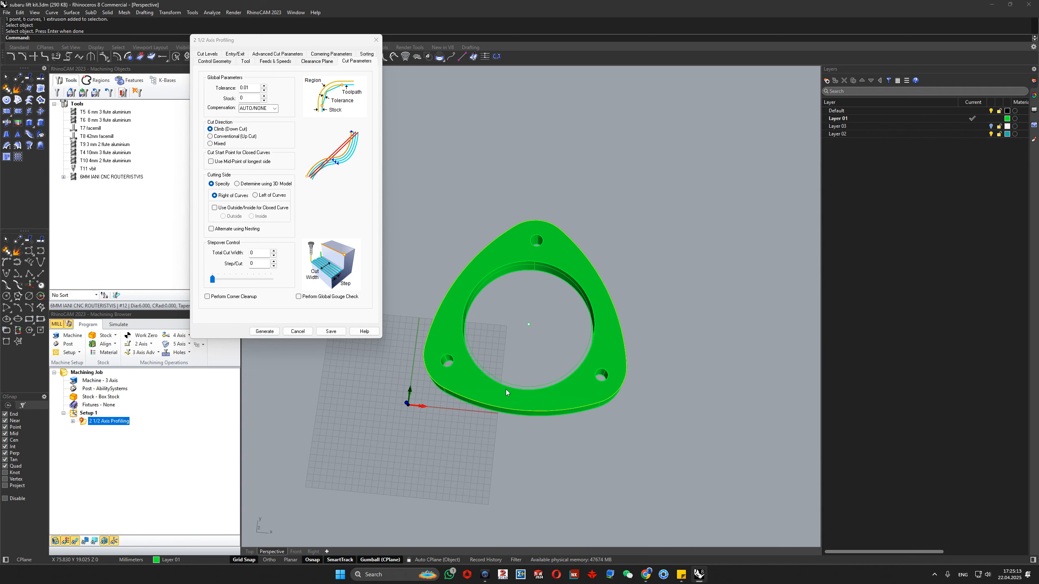
{"action": "left_click", "coordinate": [243, 183]}
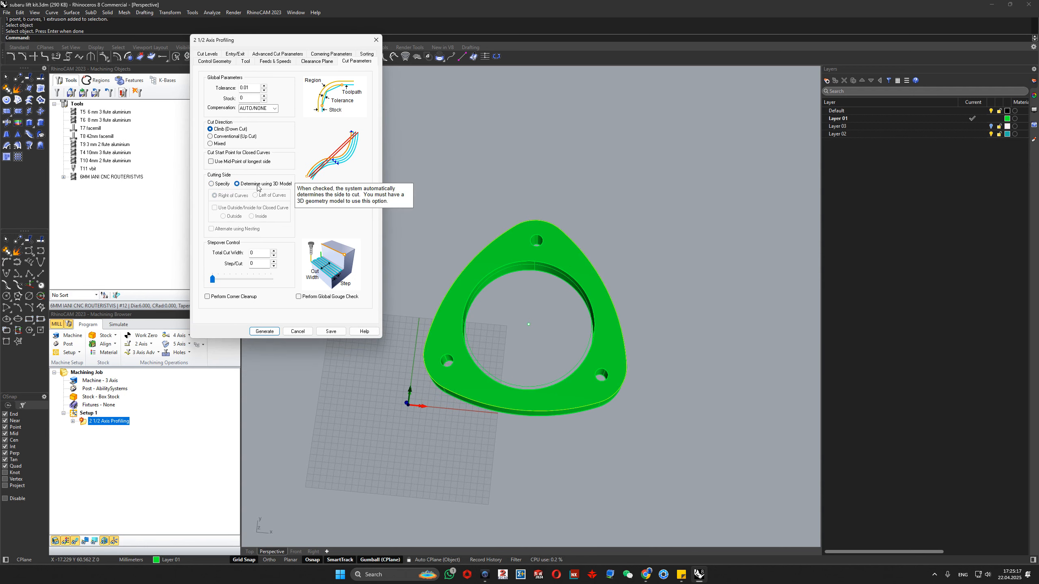
{"action": "left_click", "coordinate": [268, 333]}
{"action": "right_click_drag", "start_coordinate": [581, 457], "coordinate": [559, 360]}
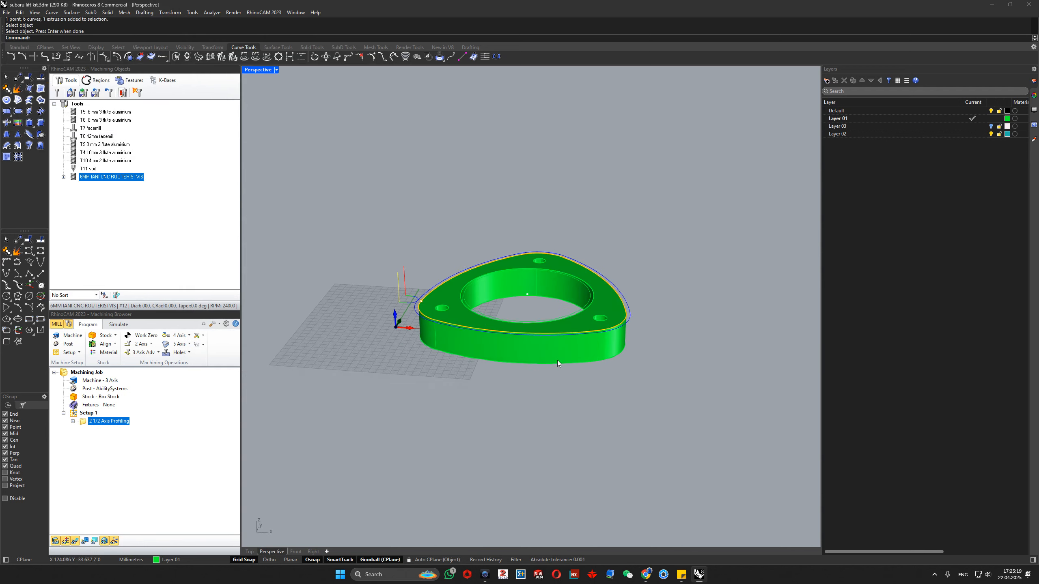
{"action": "scroll", "coordinate": [422, 292], "scroll_direction": "up", "scroll_amount": 9}
{"action": "scroll", "coordinate": [416, 399], "scroll_direction": "down", "scroll_amount": 8}
{"action": "scroll", "coordinate": [417, 399], "scroll_direction": "up", "scroll_amount": 5}
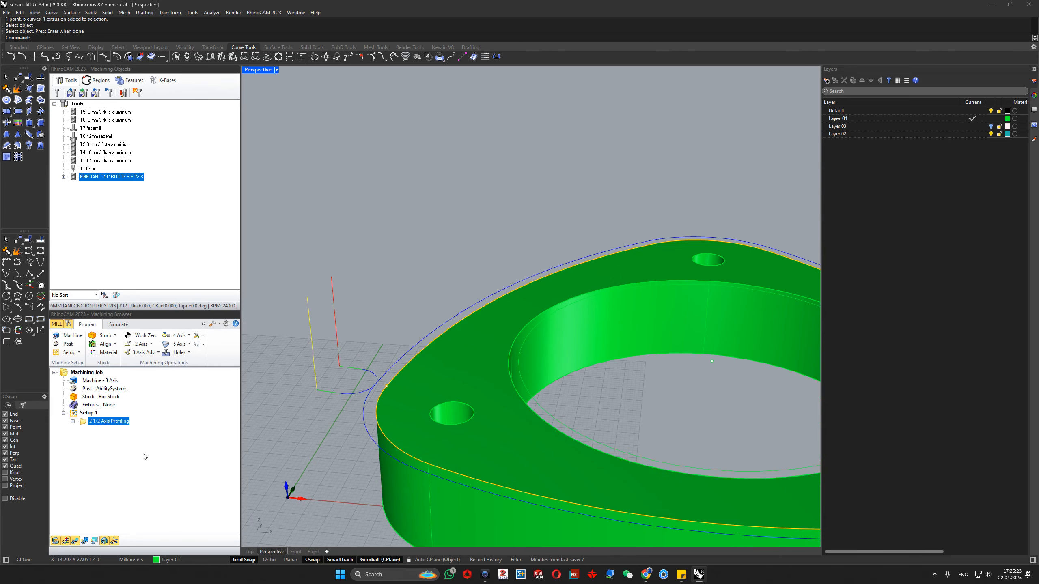
- Specify the profiling operation's cutting side manually, using the Outside option for closed curves
{"action": "double_click", "coordinate": [83, 423]}
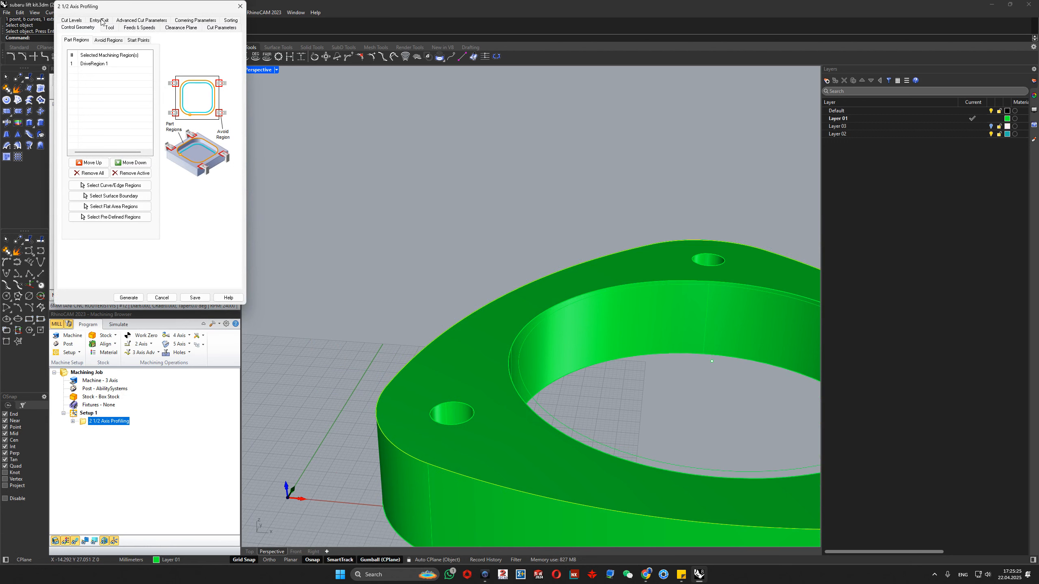
{"action": "left_click", "coordinate": [139, 28]}
{"action": "left_click", "coordinate": [181, 27]}
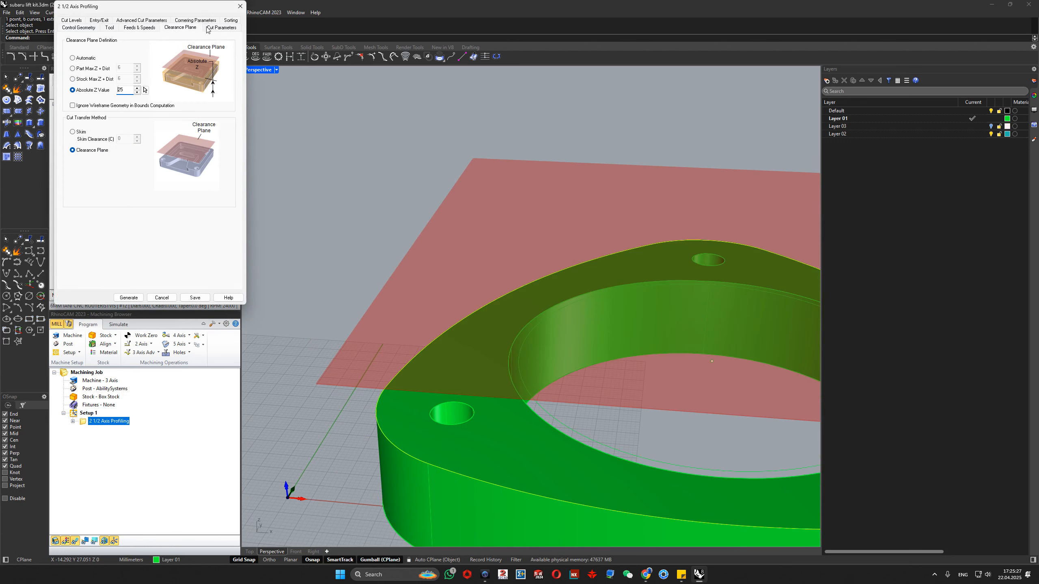
{"action": "left_click", "coordinate": [220, 28]}
{"action": "left_click", "coordinate": [75, 150]}
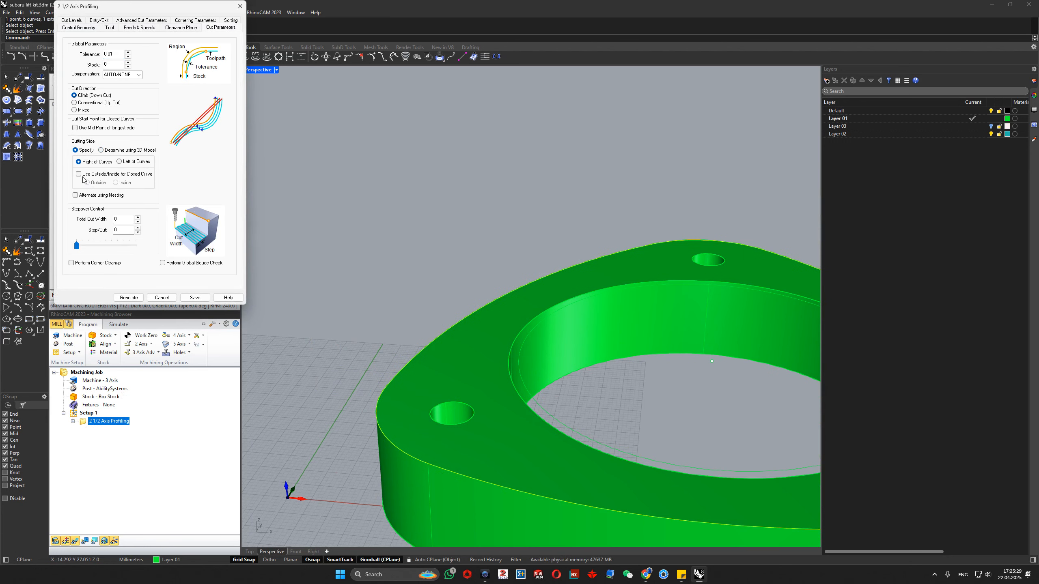
{"action": "left_click", "coordinate": [79, 174]}
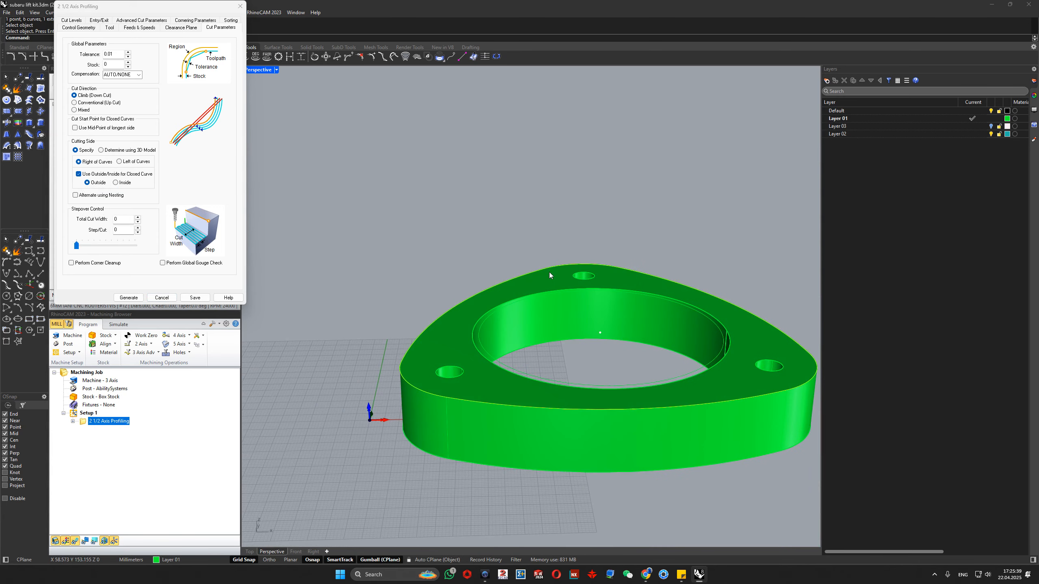
- Set the stepover control to a total cut width of 15 mm with 1 mm per cut, and generate the toolpath
{"action": "left_click", "coordinate": [125, 220]}
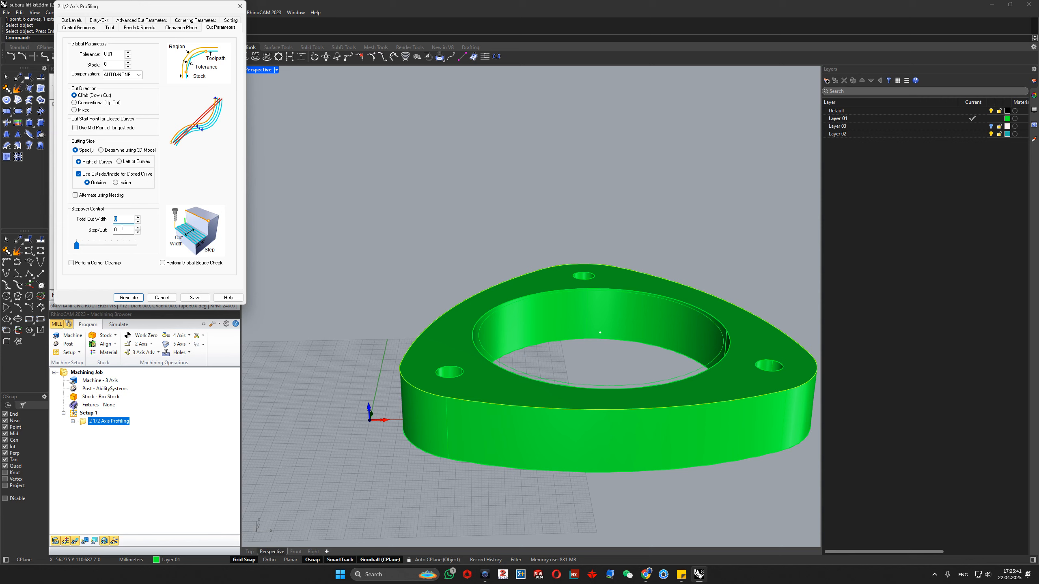
{"action": "left_click_drag", "start_coordinate": [125, 230], "coordinate": [106, 231]}
{"action": "double_click", "coordinate": [132, 220]}
{"action": "key", "text": "Tab"}
{"action": "key", "text": "shift+Tab"}
{"action": "type", "text": "15"}
{"action": "key", "text": "Tab"}
{"action": "type", "text": "1"}
{"action": "left_click", "coordinate": [130, 298]}
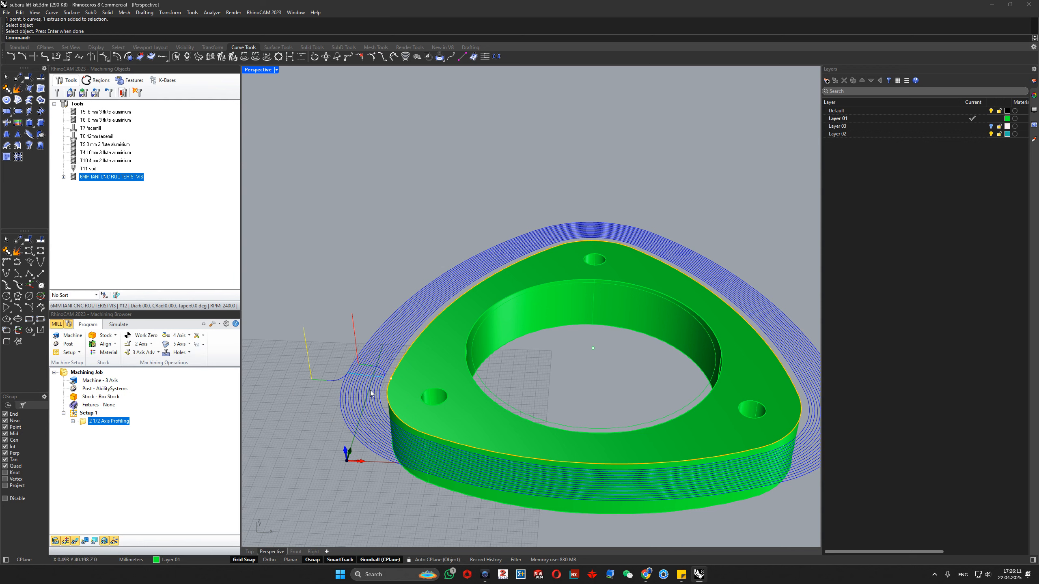
- Reopen the profiling operation's cut parameters and set the total cut width to 0, leaving corner cleanup off
{"action": "double_click", "coordinate": [84, 423]}
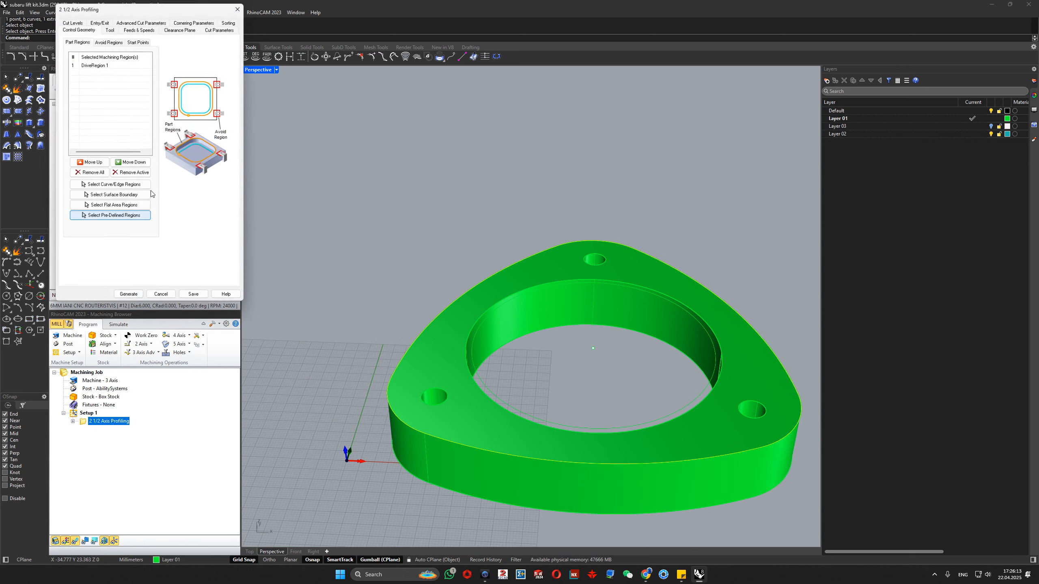
{"action": "left_click", "coordinate": [221, 28]}
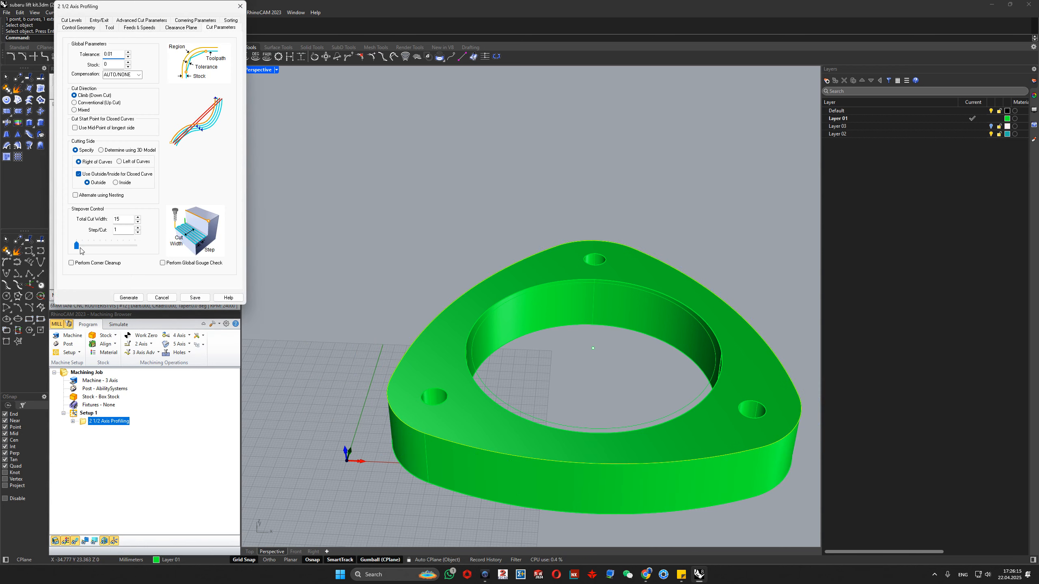
{"action": "left_click_drag", "start_coordinate": [122, 220], "coordinate": [76, 246]}
{"action": "type", "text": "0"}
{"action": "left_click", "coordinate": [72, 263]}
{"action": "left_click", "coordinate": [70, 264]}
{"action": "mouse_move", "coordinate": [203, 267]}
- Set the total cut depth and rough depth to 25 mm with 5 mm rough depth per cut, and generate the toolpath
{"action": "left_click", "coordinate": [70, 19]}
{"action": "double_click", "coordinate": [120, 87]}
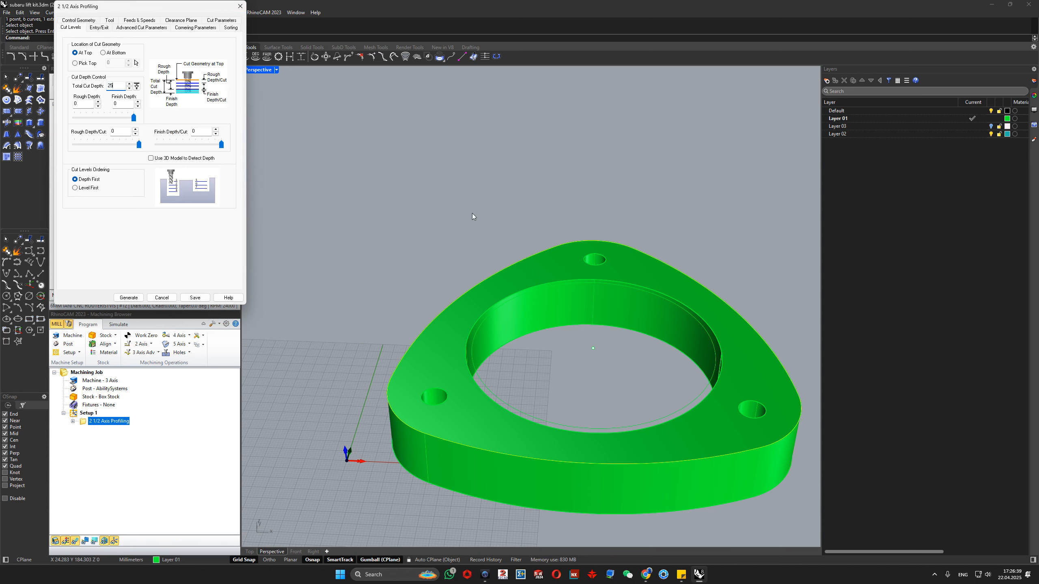
{"action": "left_click_drag", "start_coordinate": [126, 132], "coordinate": [83, 148]}
{"action": "type", "text": "5"}
{"action": "left_click", "coordinate": [119, 103]}
{"action": "left_click", "coordinate": [128, 298]}
{"action": "right_click_drag", "start_coordinate": [283, 309], "coordinate": [320, 323]}
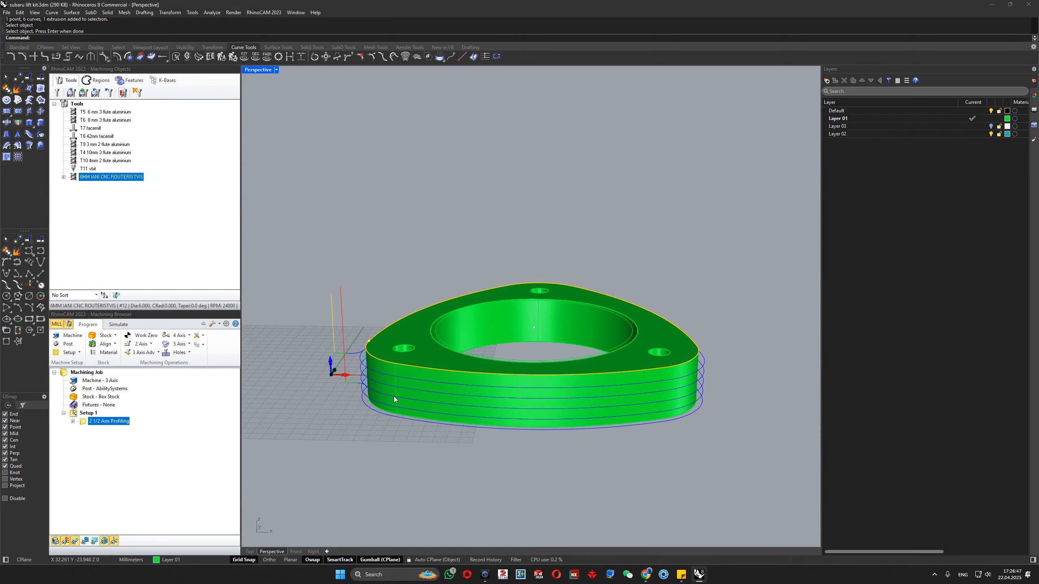
{"action": "right_click_drag", "start_coordinate": [394, 396], "coordinate": [395, 436]}
{"action": "scroll", "coordinate": [375, 423], "scroll_direction": "up", "scroll_amount": 8}
{"action": "right_click_drag", "start_coordinate": [333, 413], "coordinate": [388, 371]}
{"action": "scroll", "coordinate": [413, 323], "scroll_direction": "down", "scroll_amount": 7}
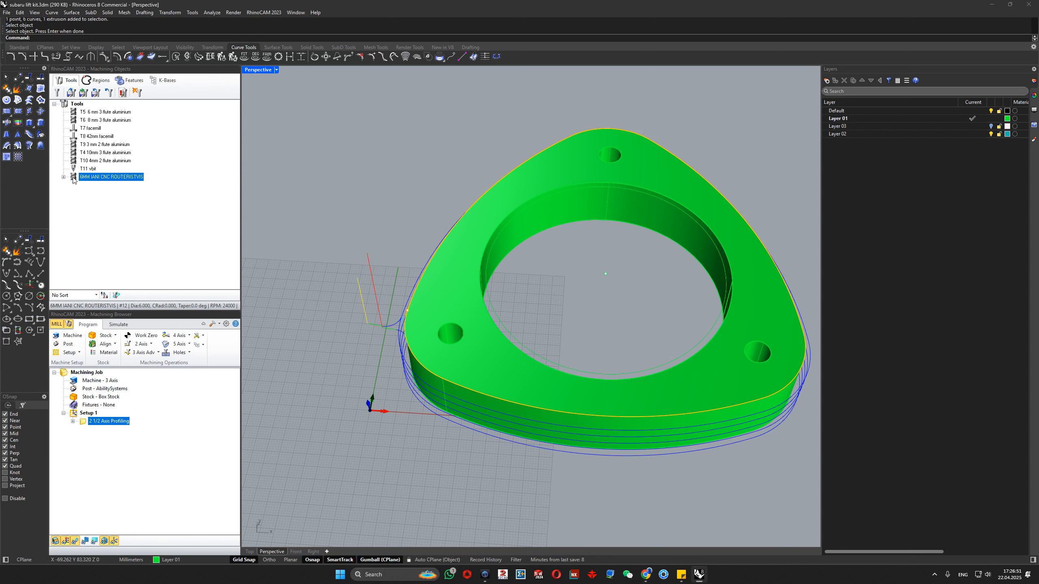
- Set both the entry and exit motions of the profiling operation to None and regenerate the toolpath
{"action": "double_click", "coordinate": [92, 422]}
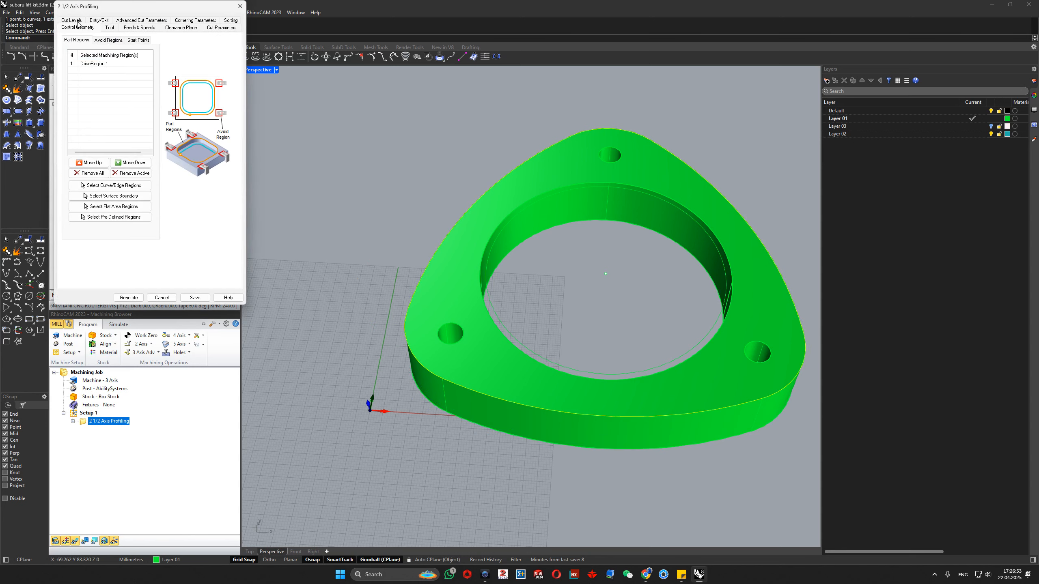
{"action": "left_click", "coordinate": [98, 21]}
{"action": "left_click", "coordinate": [142, 43]}
{"action": "left_click", "coordinate": [108, 163]}
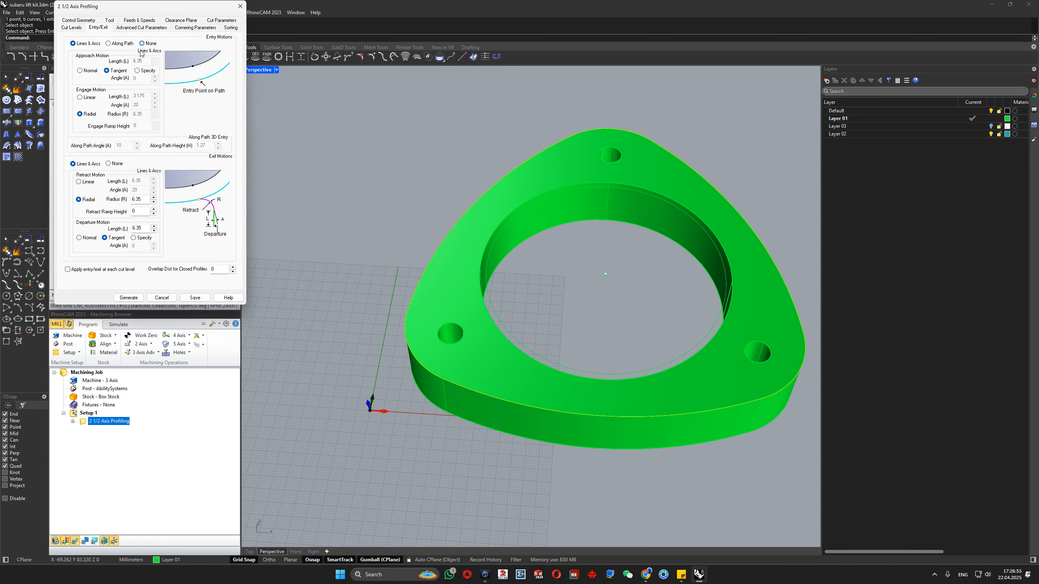
{"action": "left_click", "coordinate": [126, 301]}
{"action": "scroll", "coordinate": [436, 311], "scroll_direction": "down", "scroll_amount": 2}
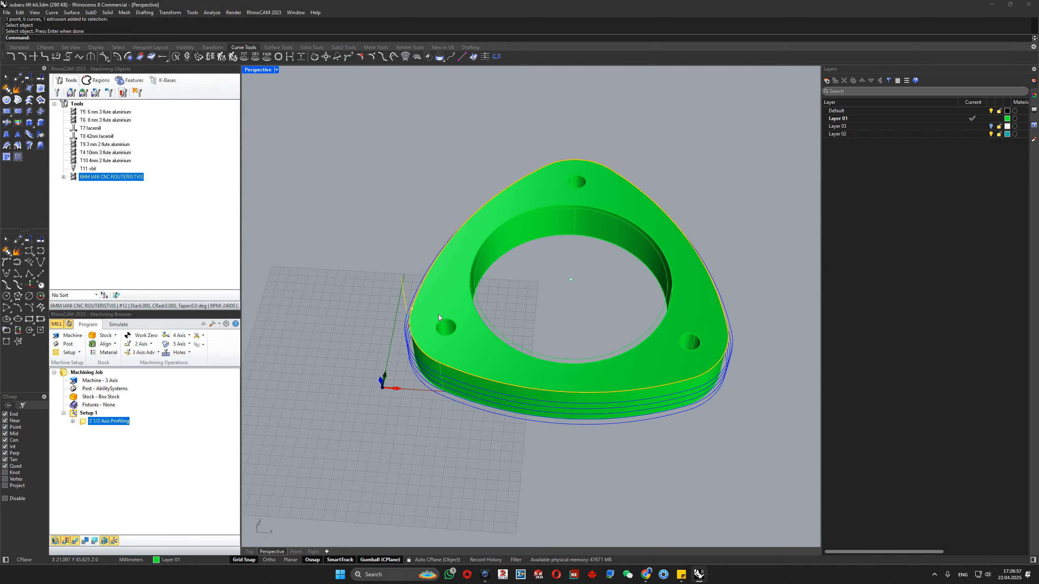
{"action": "right_click_drag", "start_coordinate": [438, 315], "coordinate": [486, 278]}
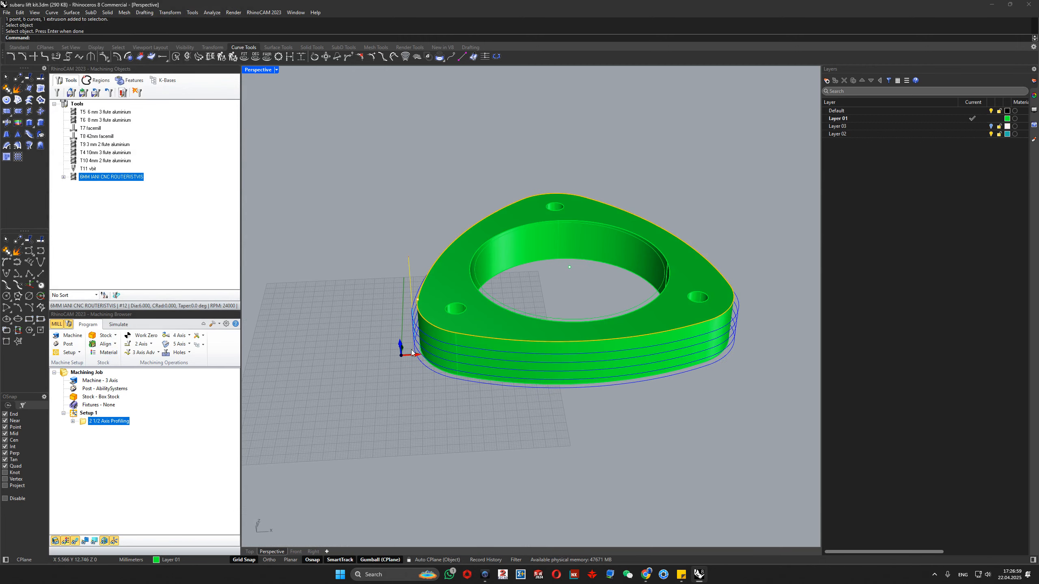
- Use an Along Path entry motion with an angle of 1 and a height of 50, and generate the toolpath
{"action": "double_click", "coordinate": [84, 421]}
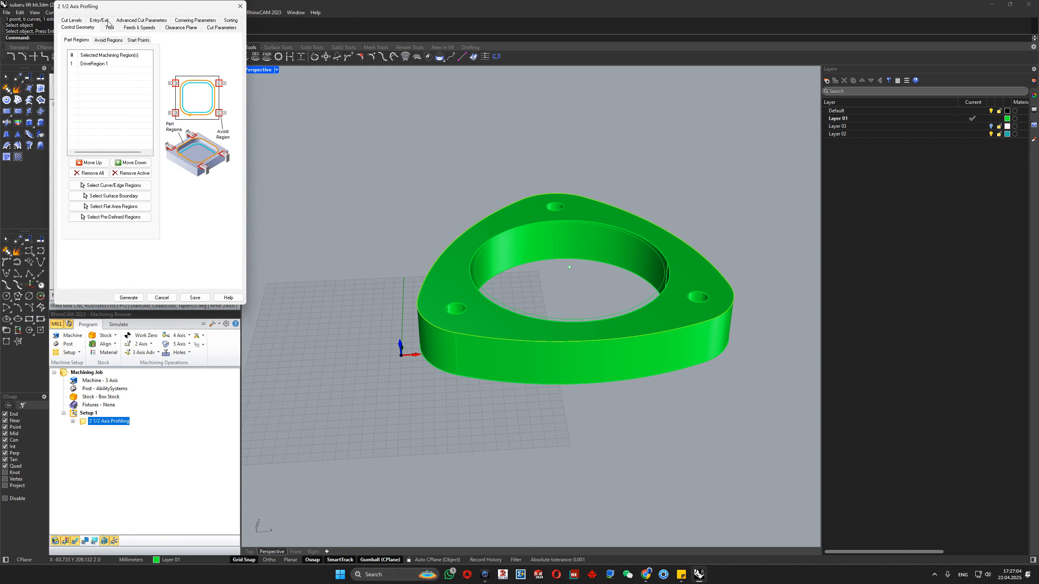
{"action": "left_click", "coordinate": [71, 20]}
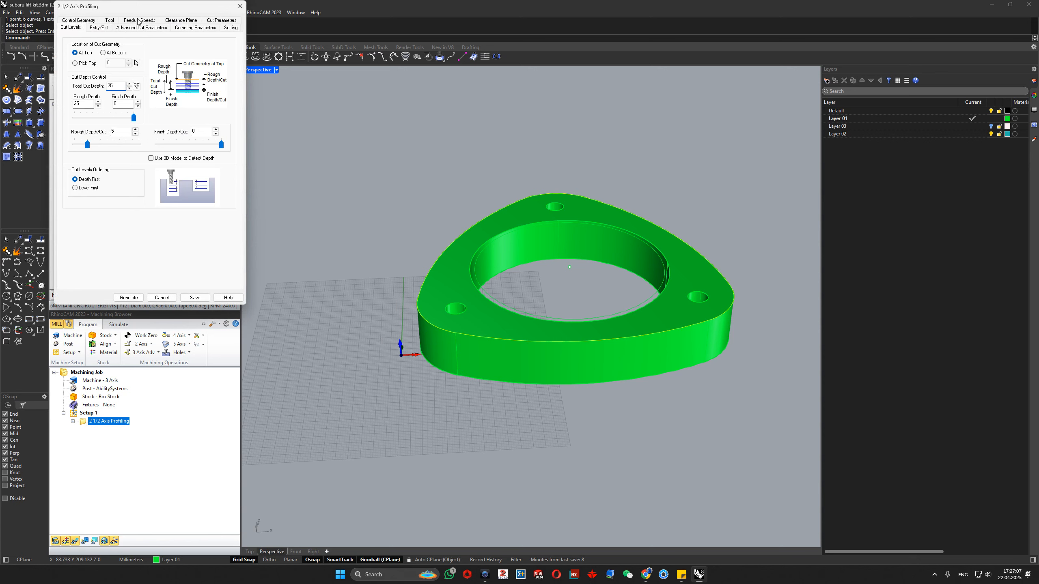
{"action": "left_click", "coordinate": [98, 28]}
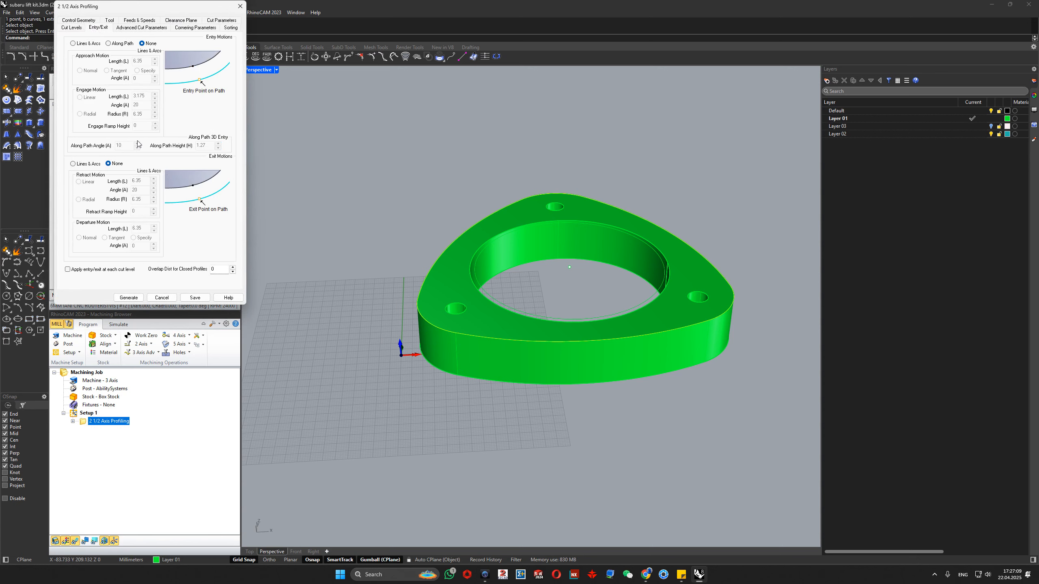
{"action": "left_click", "coordinate": [113, 46]}
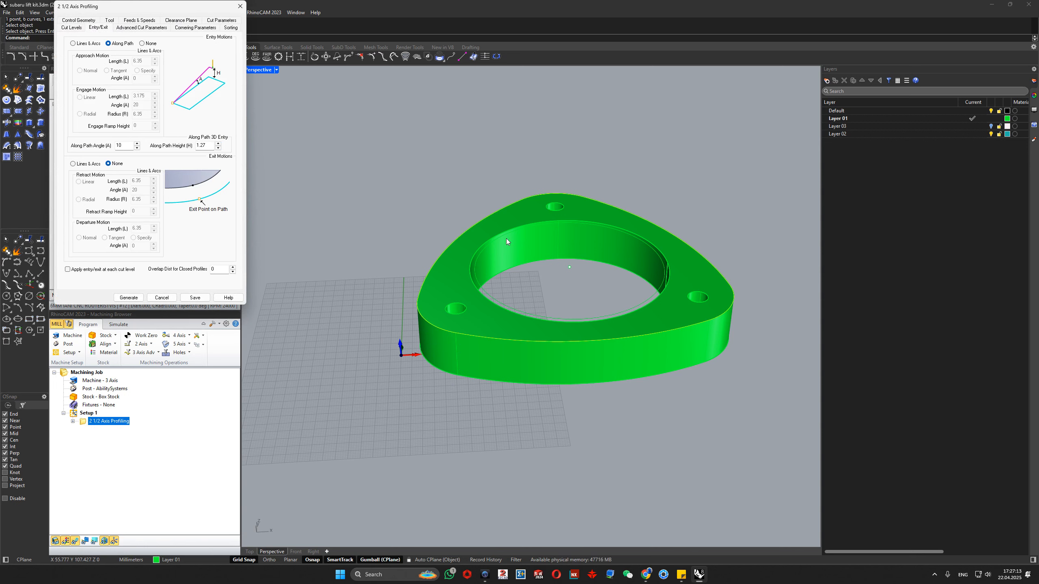
{"action": "double_click", "coordinate": [119, 145]}
{"action": "double_click", "coordinate": [208, 144]}
{"action": "type", "text": "50"}
{"action": "left_click", "coordinate": [134, 299]}
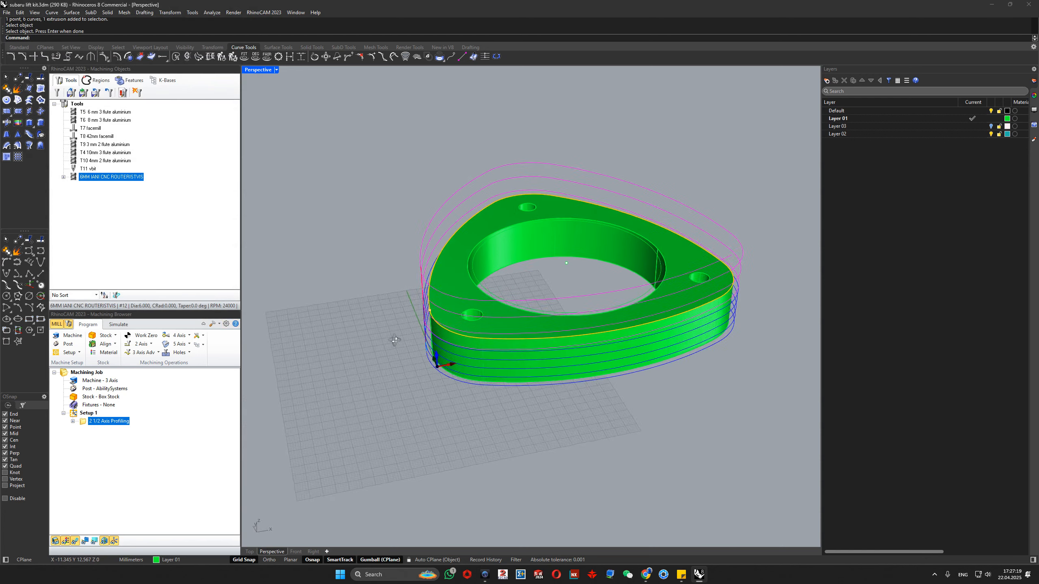
- Reduce the Along Path entry height to 3, generate the toolpath and inspect the ramp around the flange
{"action": "double_click", "coordinate": [118, 421]}
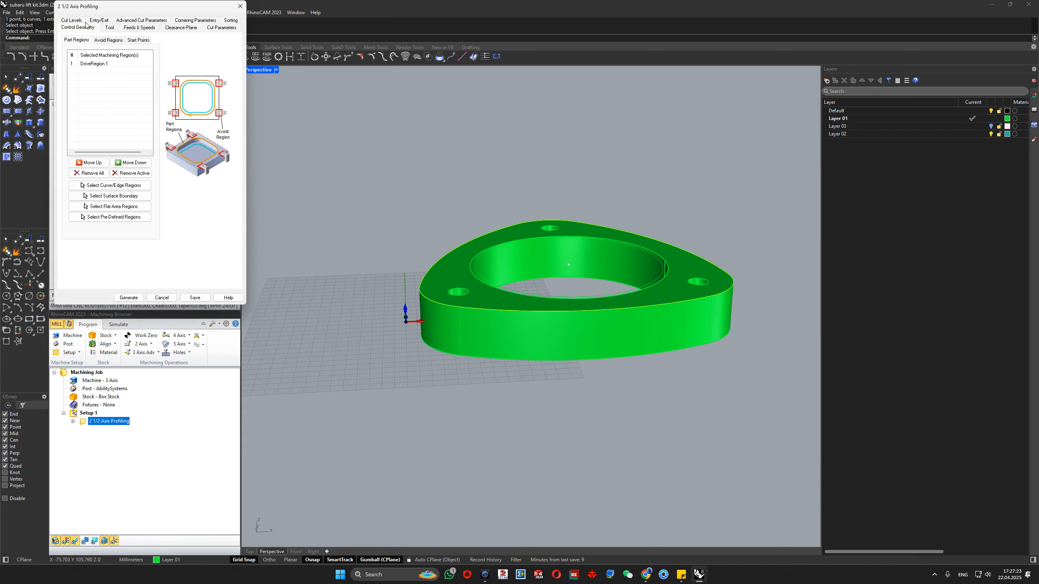
{"action": "left_click", "coordinate": [72, 21]}
{"action": "left_click", "coordinate": [98, 27]}
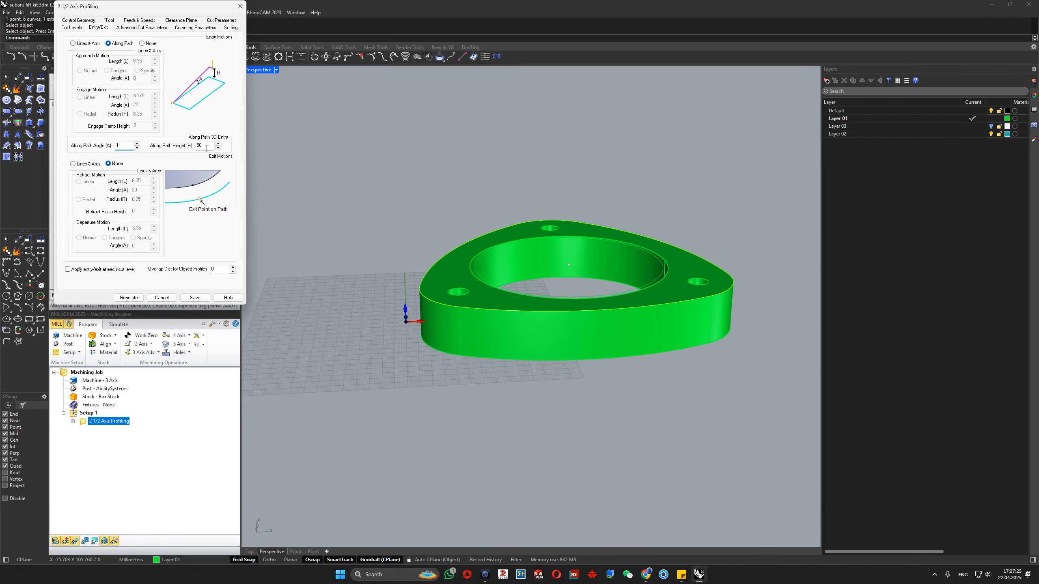
{"action": "double_click", "coordinate": [207, 147]}
{"action": "type", "text": "20"}
{"action": "type", "text": "3"}
{"action": "left_click", "coordinate": [131, 299]}
{"action": "right_click_drag", "start_coordinate": [561, 339], "coordinate": [564, 305]}
{"action": "scroll", "coordinate": [728, 269], "scroll_direction": "up", "scroll_amount": 5}
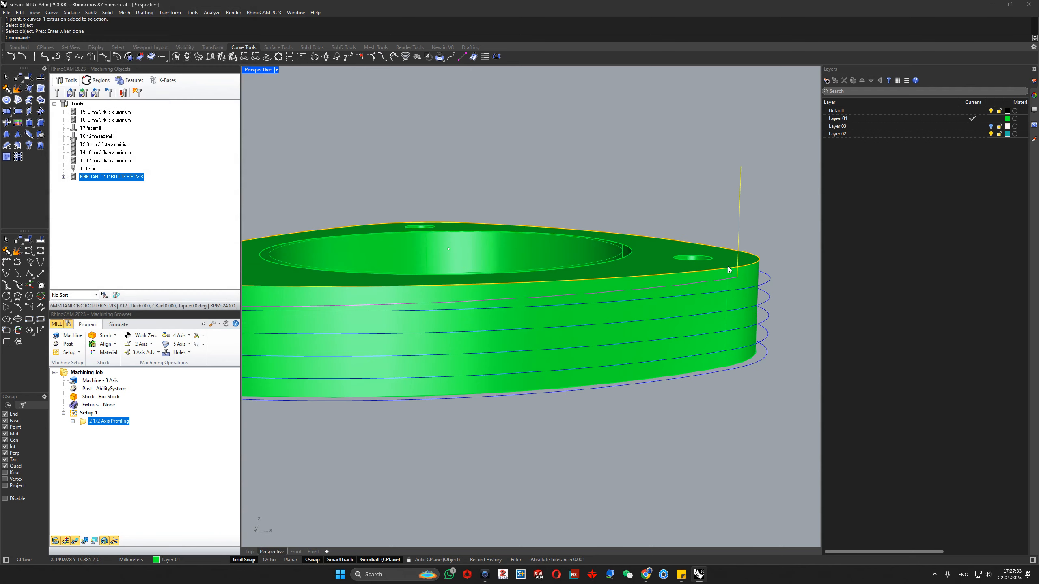
{"action": "scroll", "coordinate": [728, 268], "scroll_direction": "down", "scroll_amount": 5}
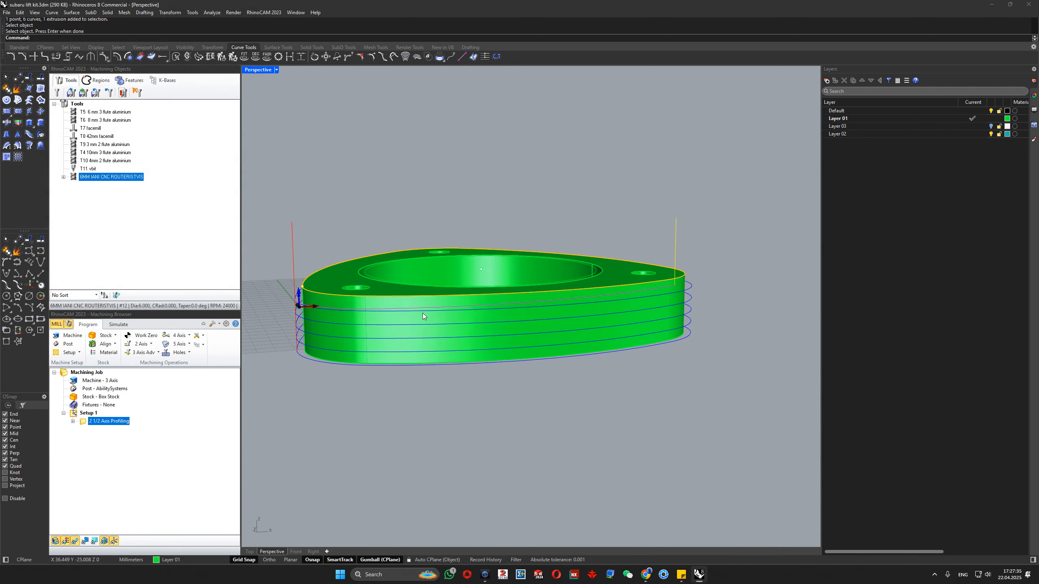
{"action": "right_click_drag", "start_coordinate": [304, 308], "coordinate": [380, 303]}
{"action": "scroll", "coordinate": [412, 306], "scroll_direction": "up", "scroll_amount": 4}
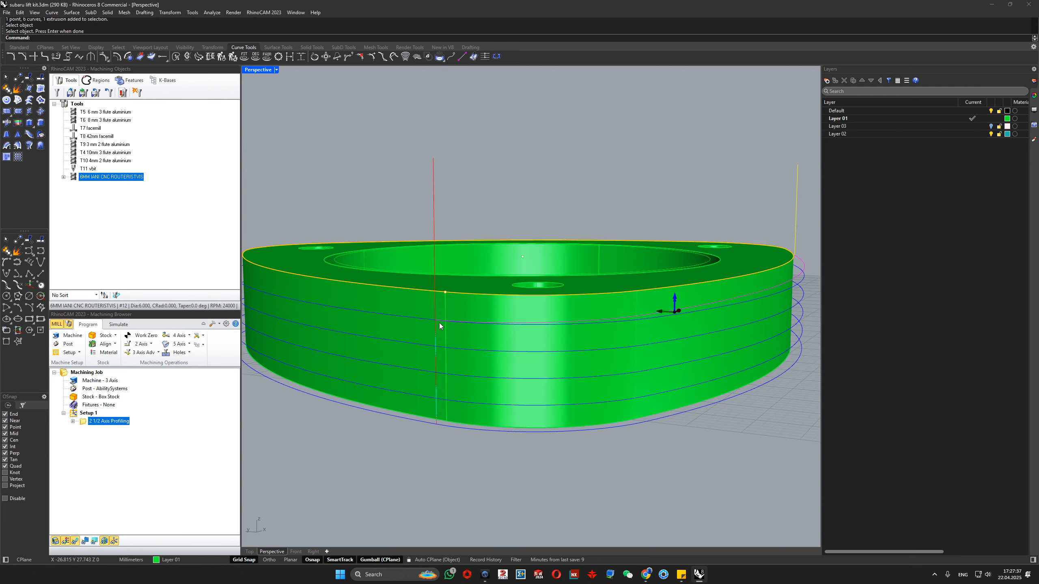
- Apply the entry and exit motions at each cut level, generate the toolpath and inspect it from several sides
{"action": "double_click", "coordinate": [91, 422]}
{"action": "left_click", "coordinate": [99, 20]}
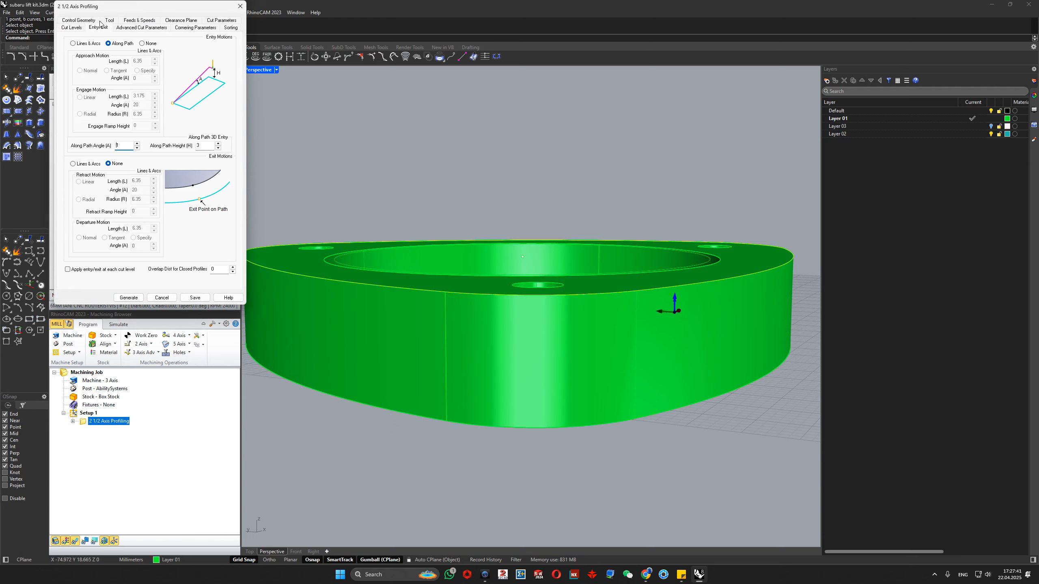
{"action": "left_click", "coordinate": [68, 270]}
{"action": "left_click", "coordinate": [129, 297]}
{"action": "scroll", "coordinate": [526, 311], "scroll_direction": "down", "scroll_amount": 7}
{"action": "mouse_move", "coordinate": [528, 313]}
{"action": "right_mouse_down"}
{"action": "mouse_move", "coordinate": [645, 335]}
{"action": "mouse_move", "coordinate": [740, 312]}
{"action": "right_mouse_up"}
{"action": "scroll", "coordinate": [740, 312], "scroll_direction": "up", "scroll_amount": 6}
{"action": "scroll", "coordinate": [639, 306], "scroll_direction": "down", "scroll_amount": 2}
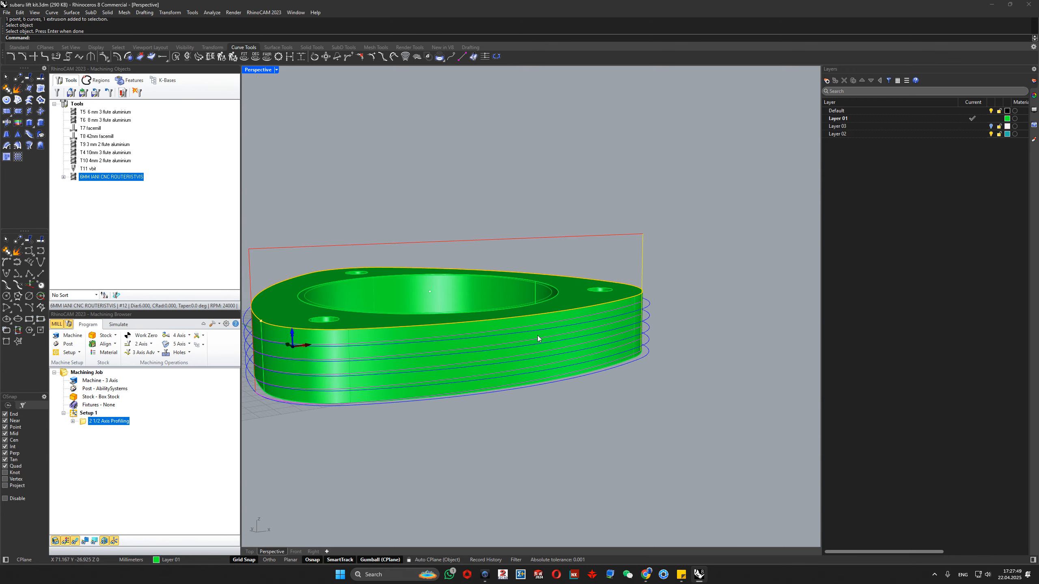
{"action": "right_click_drag", "start_coordinate": [337, 355], "coordinate": [304, 350]}
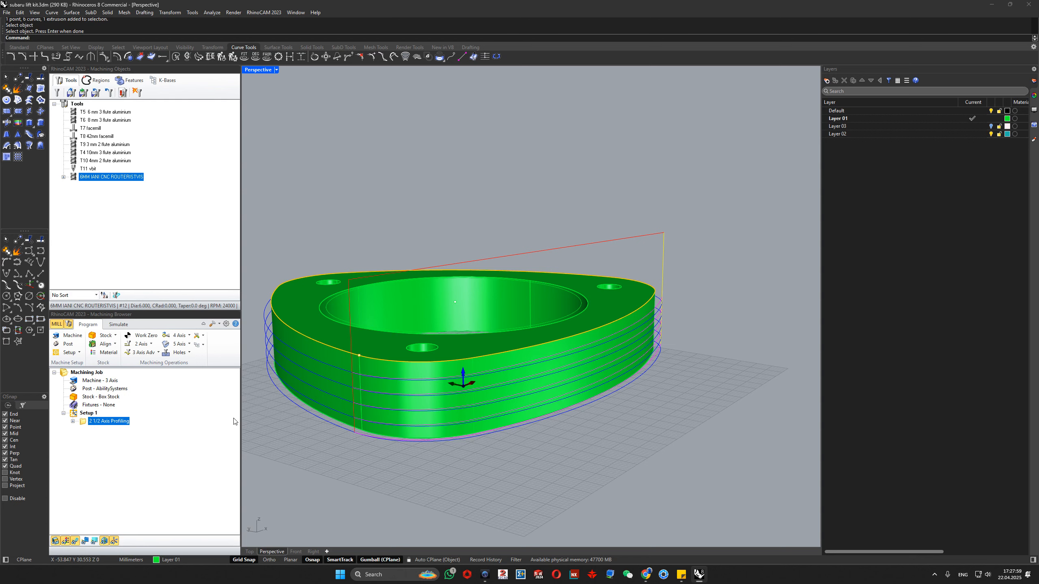
- Reopen the profiling operation and set its entry motion back to None
{"action": "scroll", "coordinate": [409, 372], "scroll_direction": "down", "scroll_amount": 4}
{"action": "double_click", "coordinate": [83, 424]}
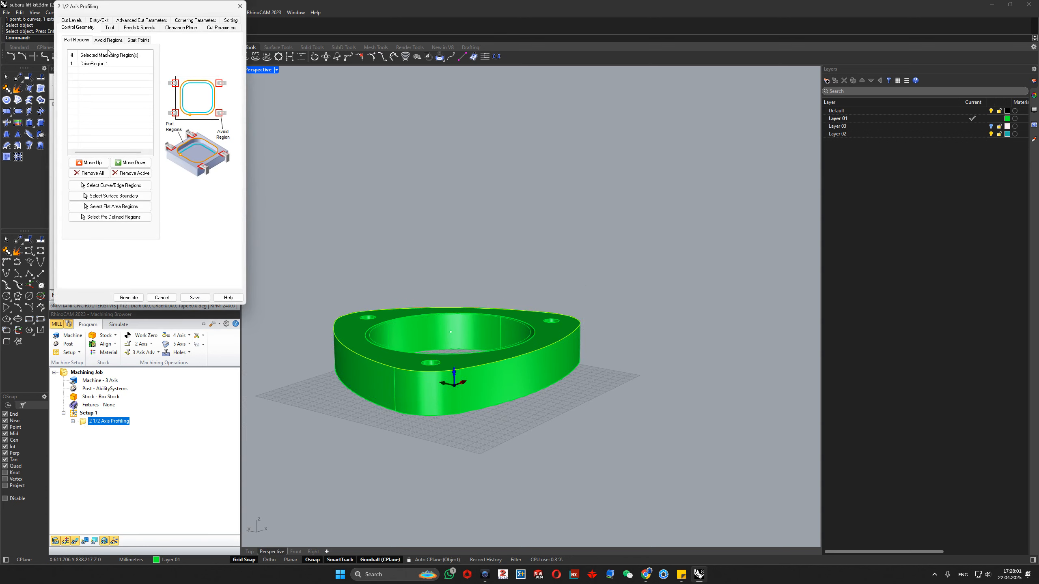
{"action": "left_click", "coordinate": [97, 21]}
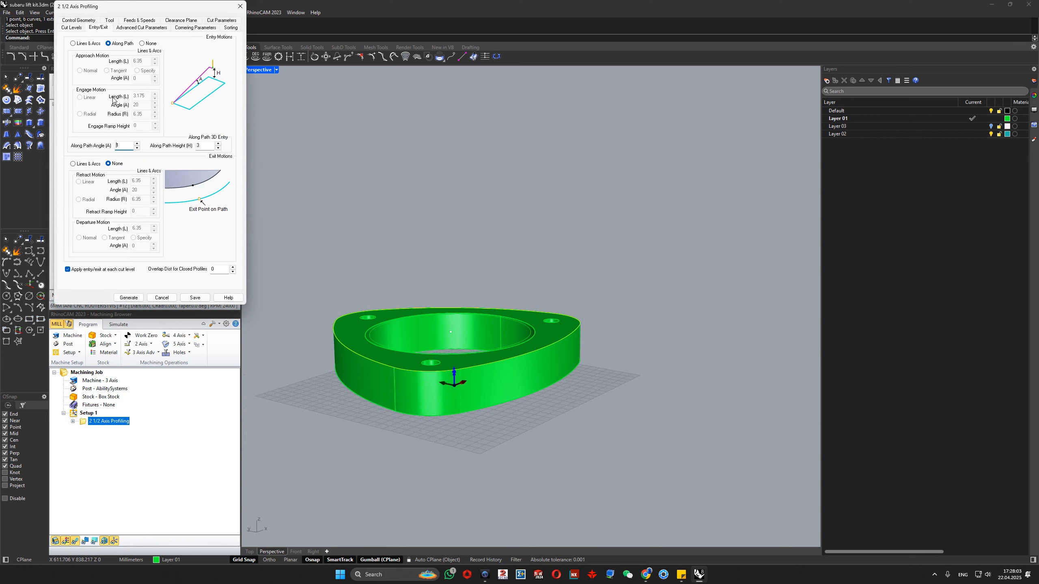
{"action": "left_click", "coordinate": [142, 43]}
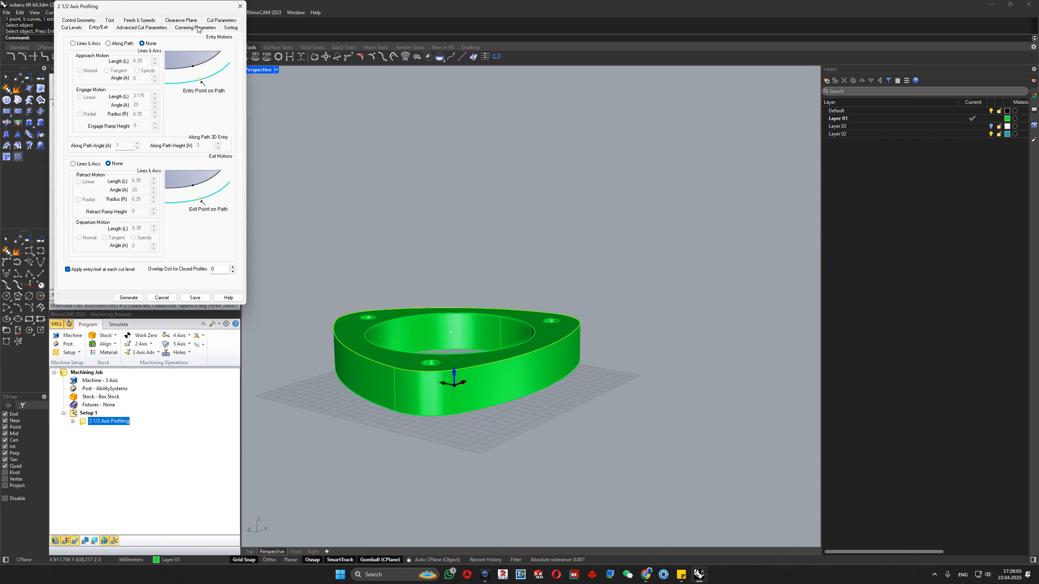
- Review the profiling operation's feeds and speeds, clearance plane, cornering and sorting settings
{"action": "left_click", "coordinate": [138, 21]}
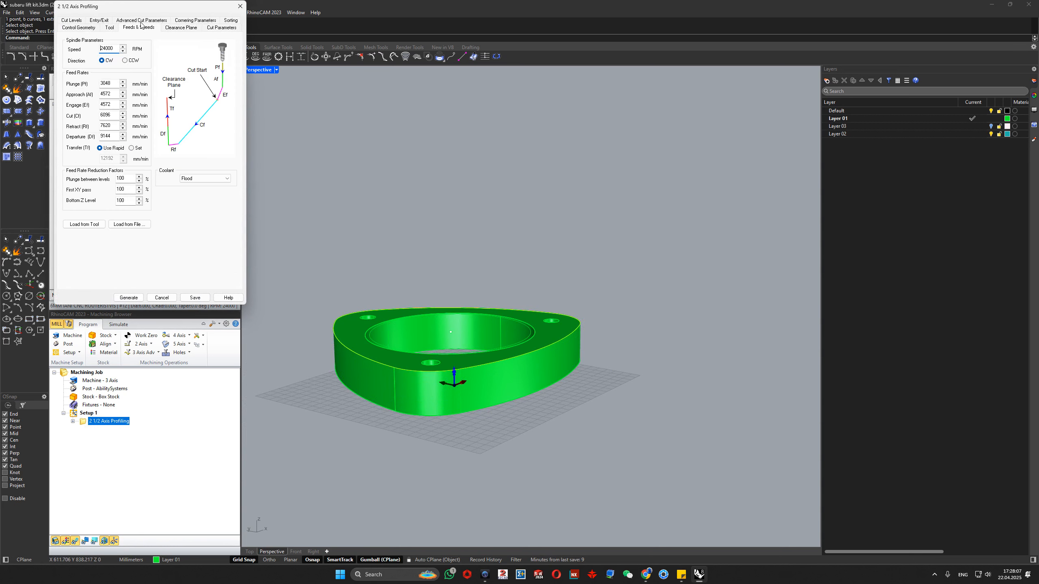
{"action": "left_click", "coordinate": [181, 27]}
{"action": "left_click", "coordinate": [195, 20]}
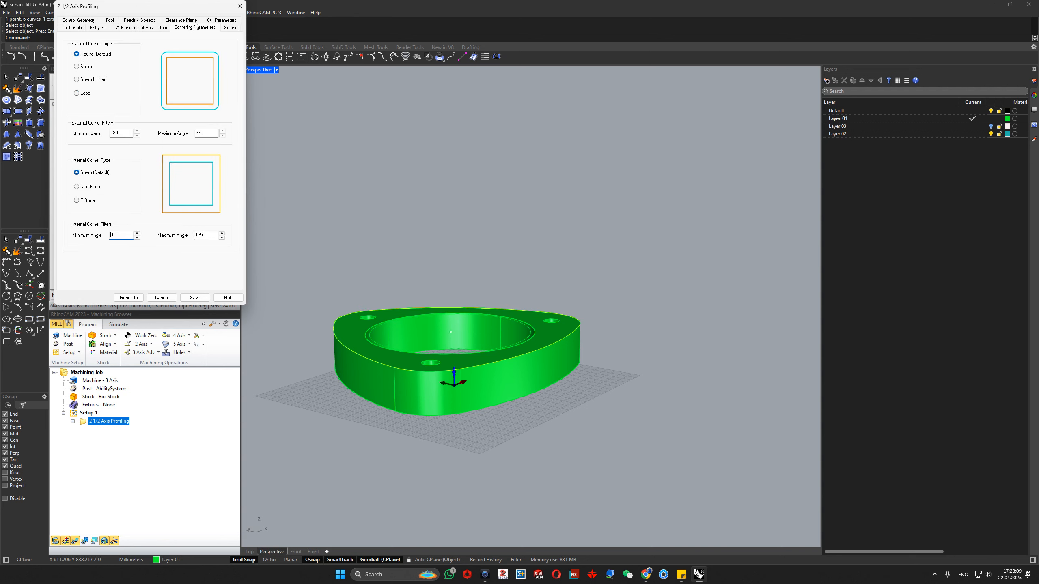
{"action": "left_click", "coordinate": [224, 29]}
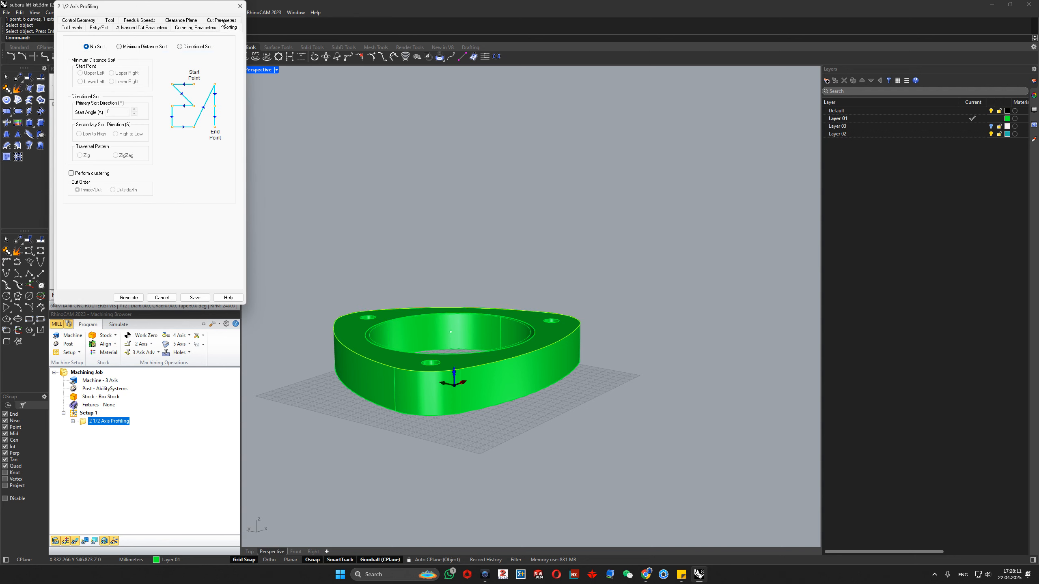
{"action": "scroll", "coordinate": [393, 263], "scroll_direction": "down", "scroll_amount": 8}
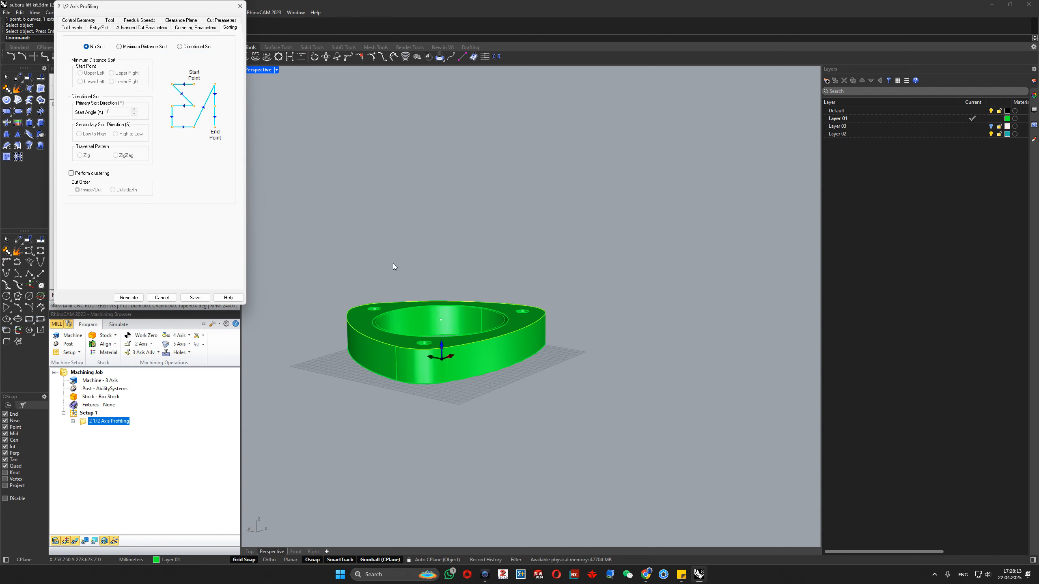
{"action": "right_click_drag", "start_coordinate": [458, 219], "coordinate": [403, 360]}
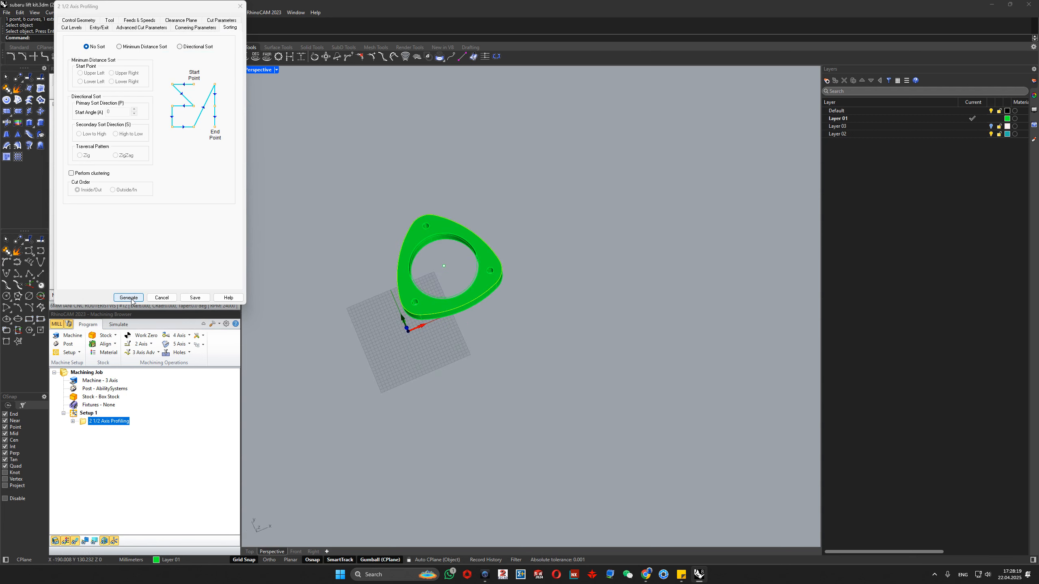
- Try the Minimum Distance Sort and Directional Sort options, restore No Sort and generate the toolpath
{"action": "left_click", "coordinate": [119, 47]}
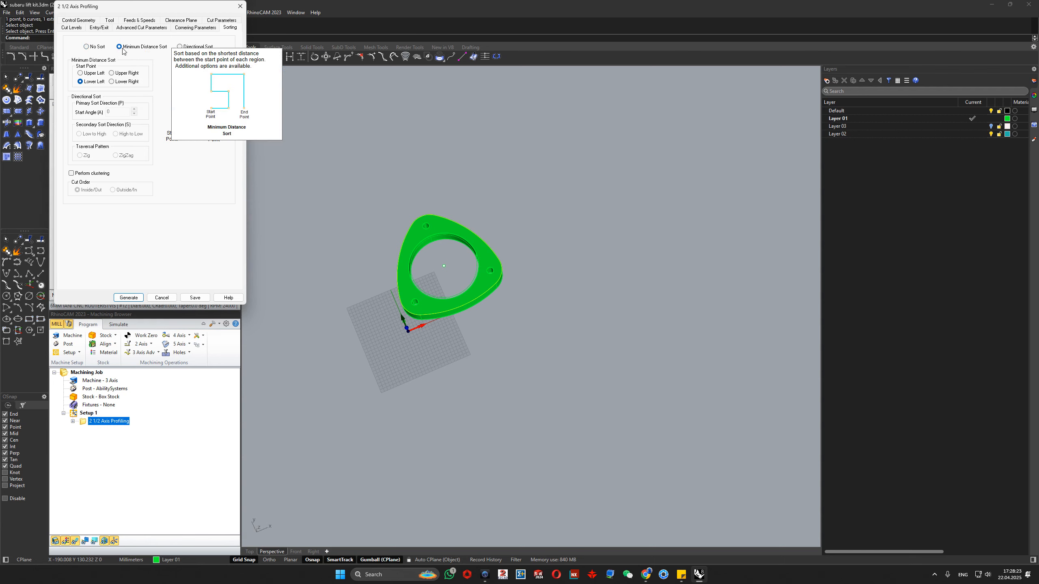
{"action": "left_click", "coordinate": [184, 48]}
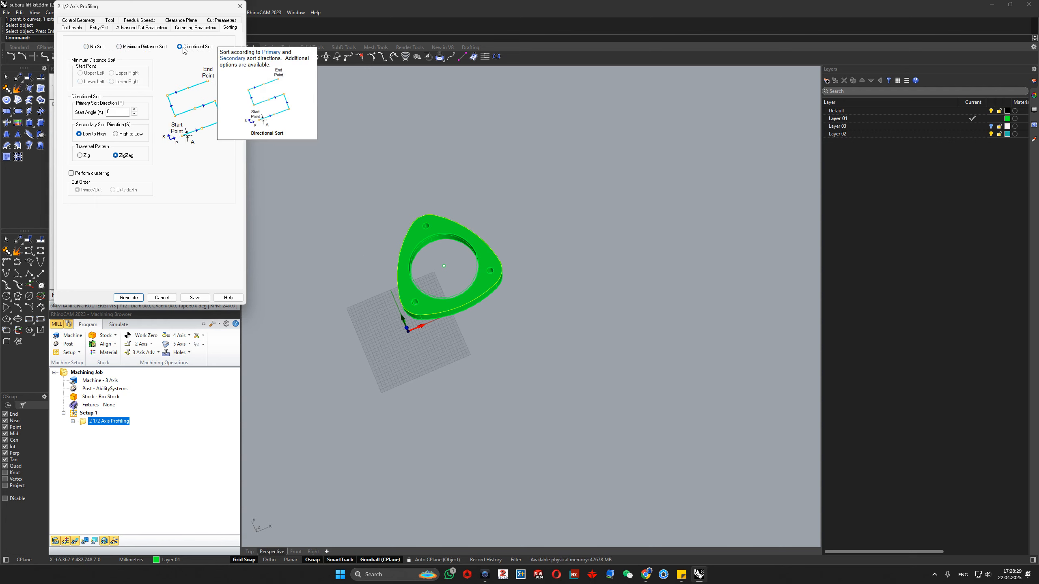
{"action": "left_click", "coordinate": [86, 47]}
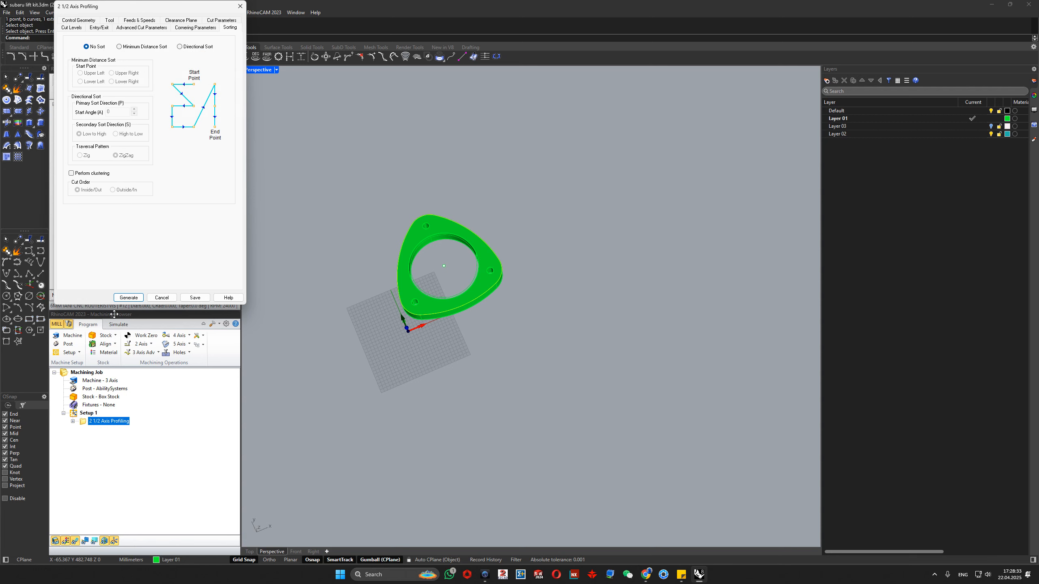
{"action": "left_click", "coordinate": [128, 298]}
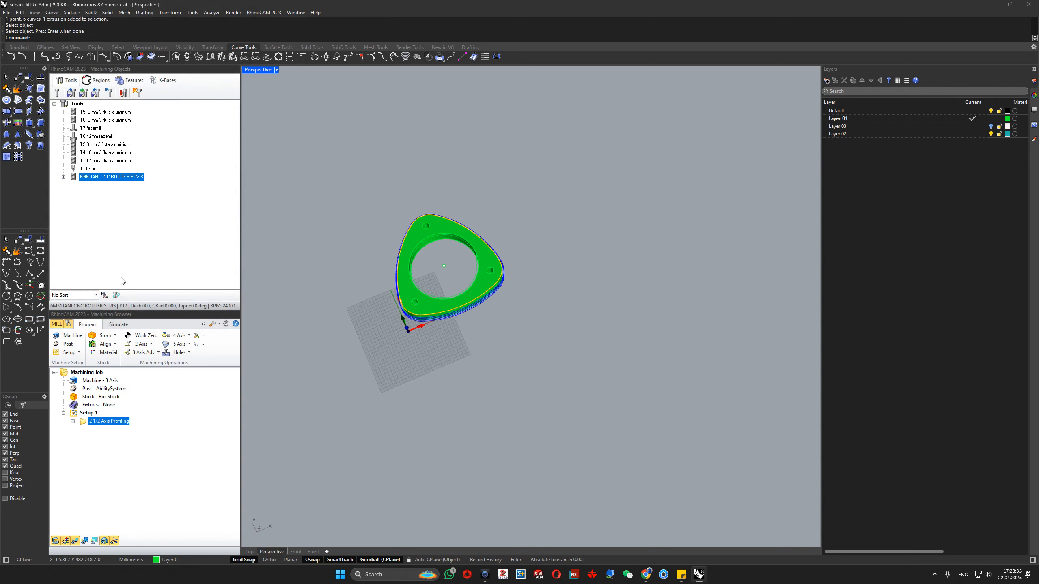
{"action": "left_click", "coordinate": [934, 574]}
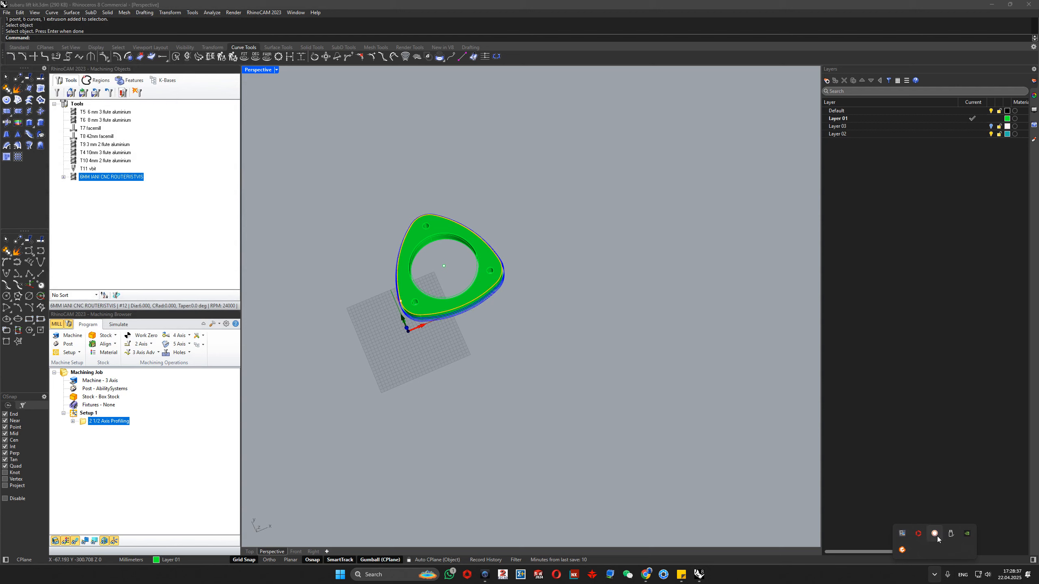
{"action": "left_click", "coordinate": [936, 536]}
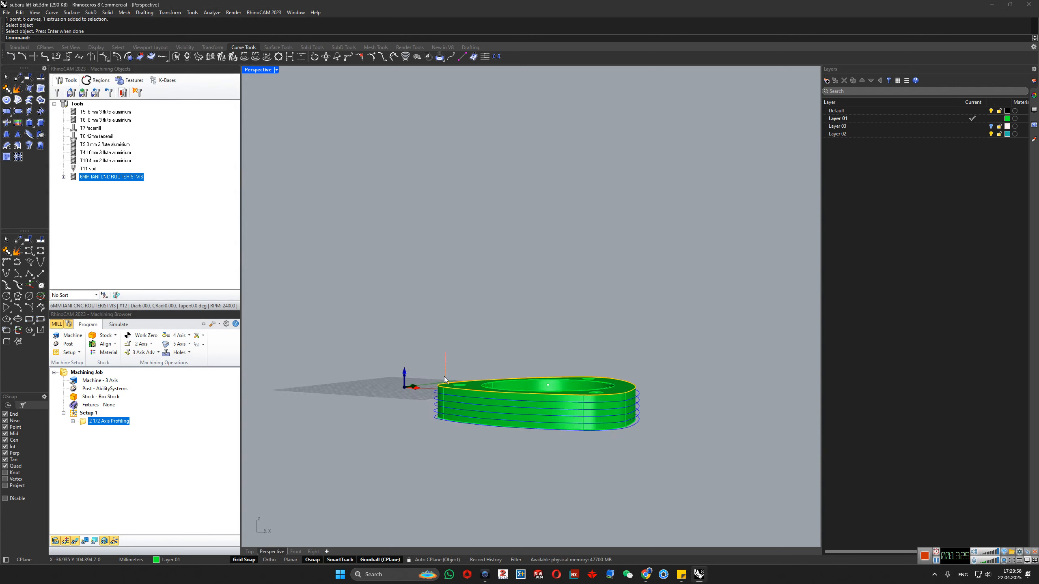
- Simulate the 2 1/2 Axis Profiling operation on the box stock and inspect the cut around the flange from several sides
{"action": "right_click_drag", "start_coordinate": [445, 380], "coordinate": [293, 451]}
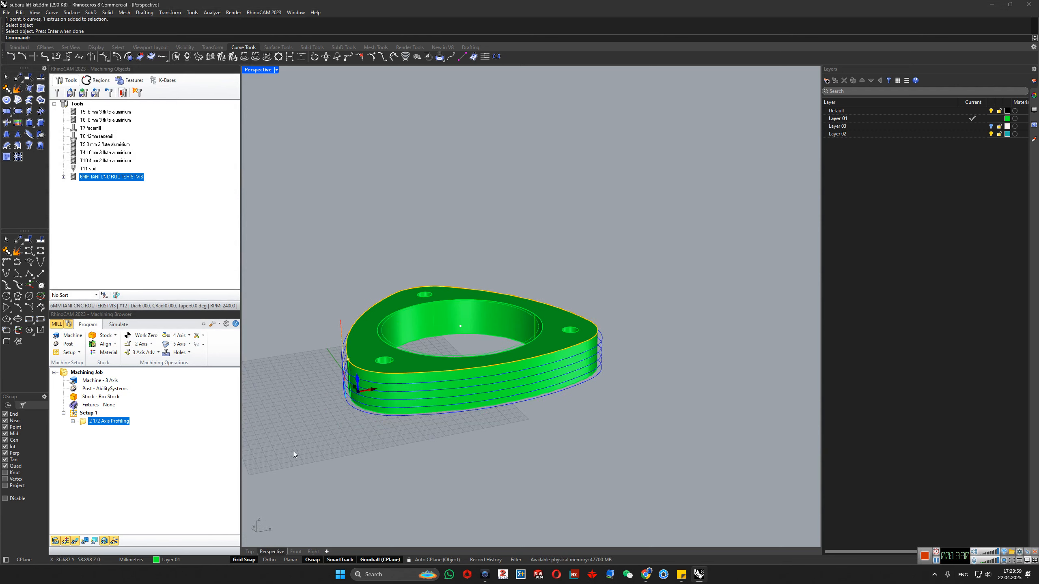
{"action": "right_click", "coordinate": [84, 427]}
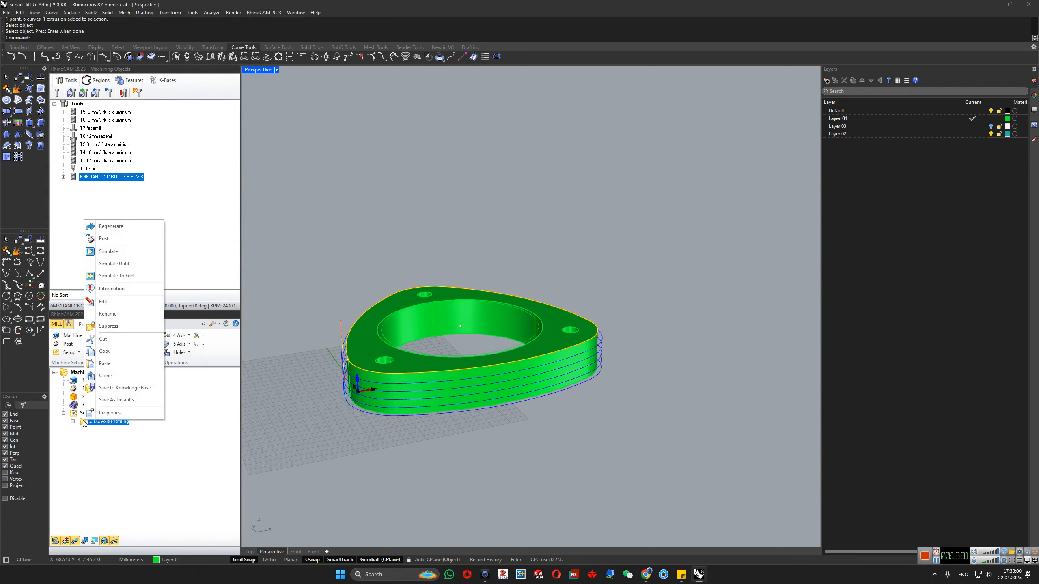
{"action": "left_click", "coordinate": [106, 251]}
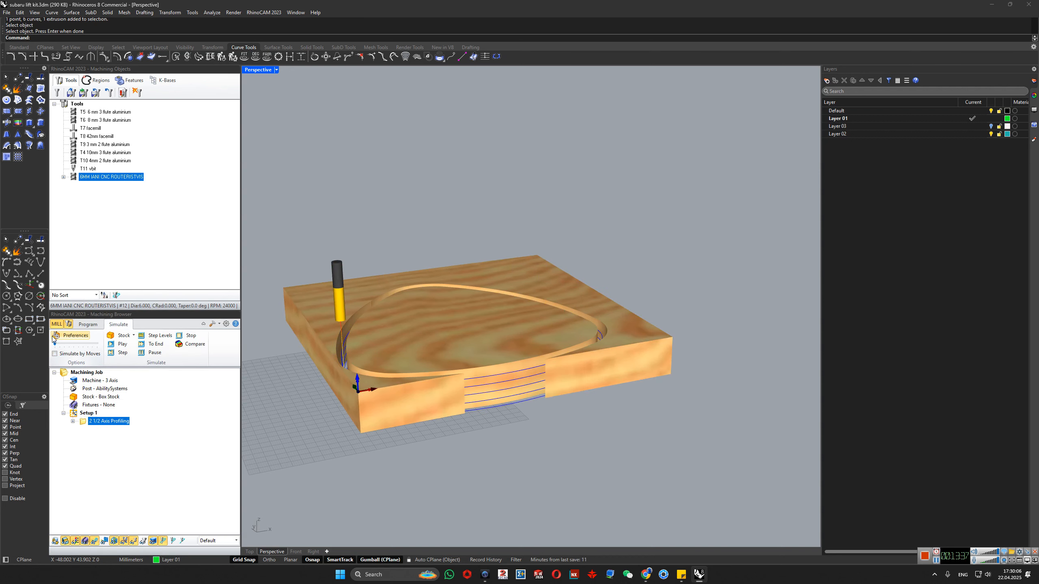
{"action": "scroll", "coordinate": [507, 392], "scroll_direction": "up", "scroll_amount": 10}
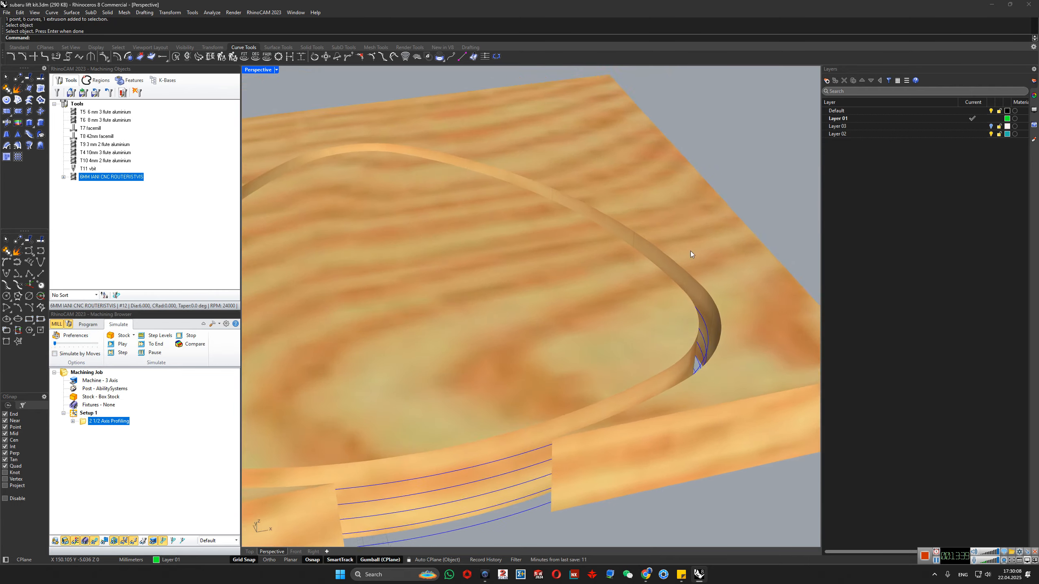
{"action": "scroll", "coordinate": [418, 265], "scroll_direction": "down", "scroll_amount": 8}
{"action": "scroll", "coordinate": [417, 401], "scroll_direction": "up", "scroll_amount": 6}
{"action": "right_click_drag", "start_coordinate": [523, 365], "coordinate": [392, 431]}
{"action": "scroll", "coordinate": [621, 390], "scroll_direction": "down", "scroll_amount": 5}
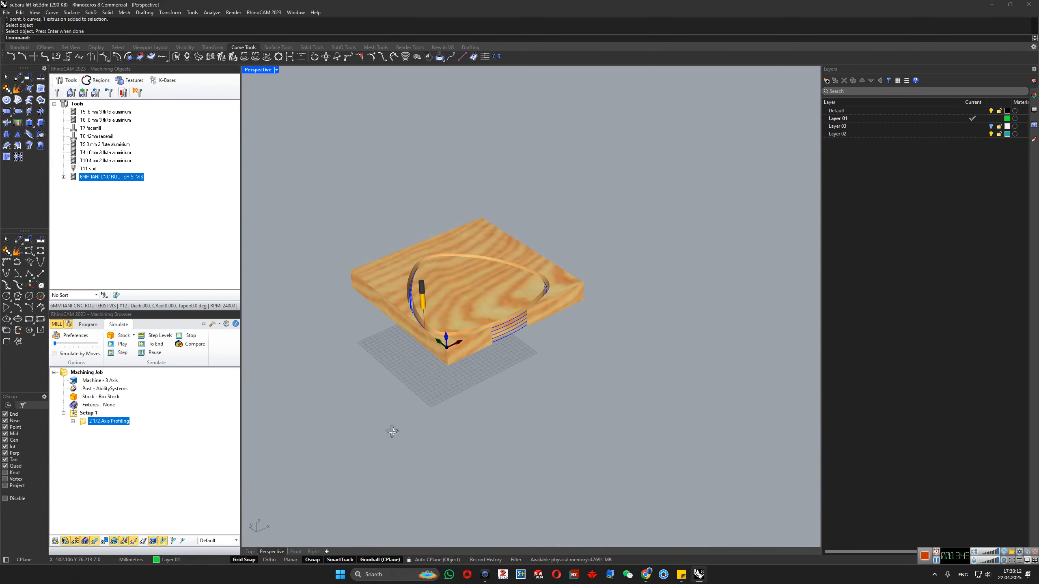
{"action": "scroll", "coordinate": [380, 283], "scroll_direction": "up", "scroll_amount": 6}
{"action": "scroll", "coordinate": [425, 332], "scroll_direction": "down", "scroll_amount": 6}
{"action": "scroll", "coordinate": [469, 381], "scroll_direction": "up", "scroll_amount": 3}
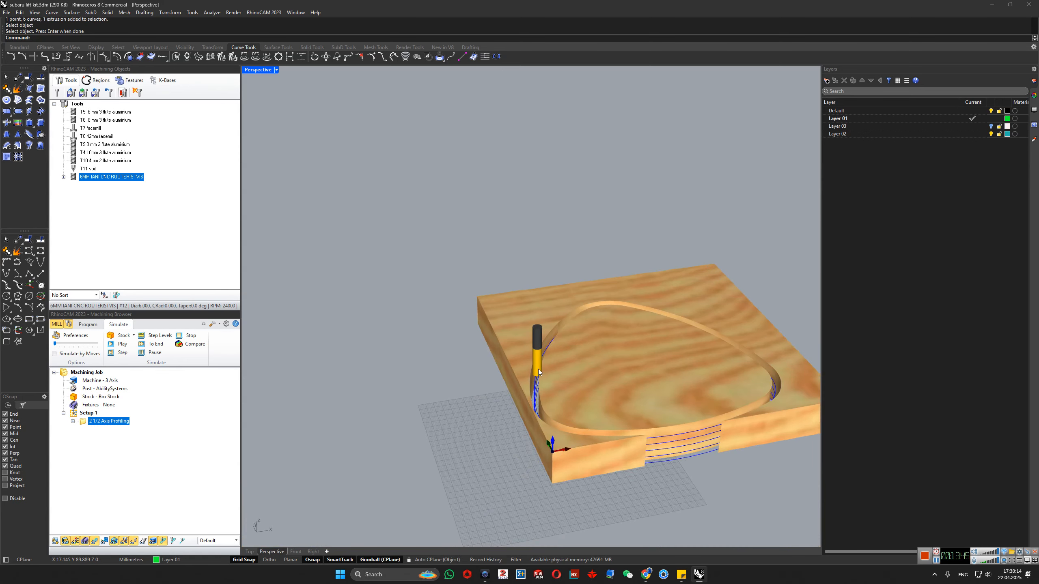
- Edit the 6 mm router tool, setting tool length 10, shoulder length 5, flute length 4 and tool diameter 6
{"action": "double_click", "coordinate": [74, 178]}
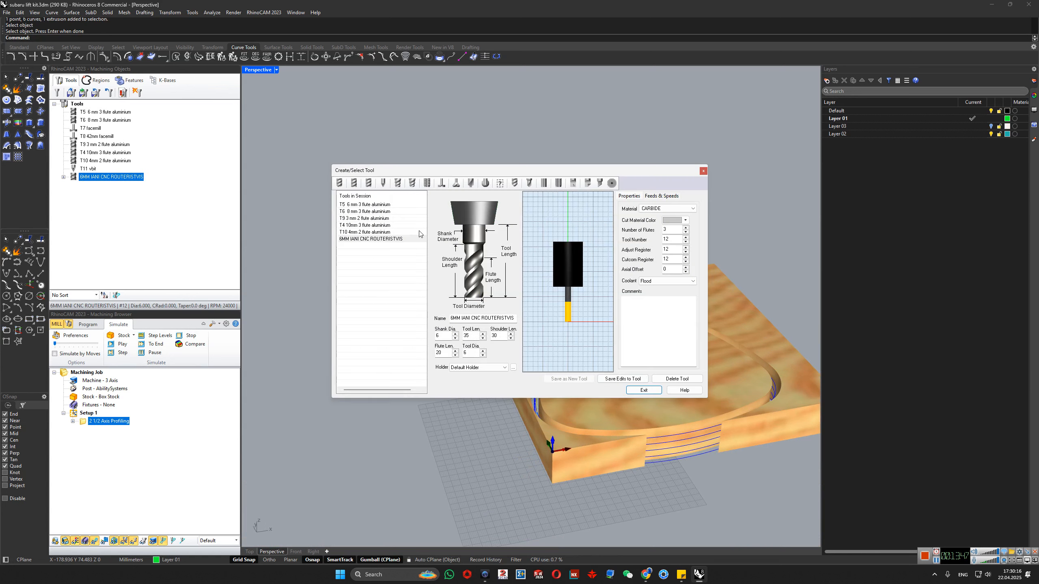
{"action": "double_click", "coordinate": [469, 337]}
{"action": "type", "text": "10"}
{"action": "key", "text": "Tab"}
{"action": "type", "text": "54"}
{"action": "key", "text": "Tab"}
{"action": "type", "text": "6"}
- Save the shortened dimensions as edits to the existing 6 mm tool and leave the tool editor
{"action": "left_click", "coordinate": [555, 380]}
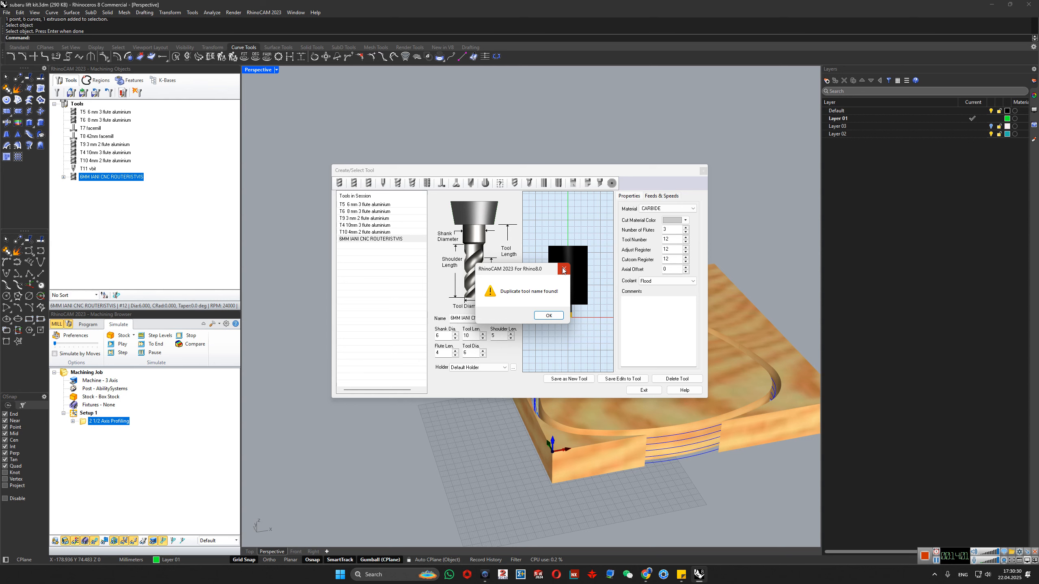
{"action": "left_click", "coordinate": [549, 316]}
{"action": "left_click", "coordinate": [623, 379]}
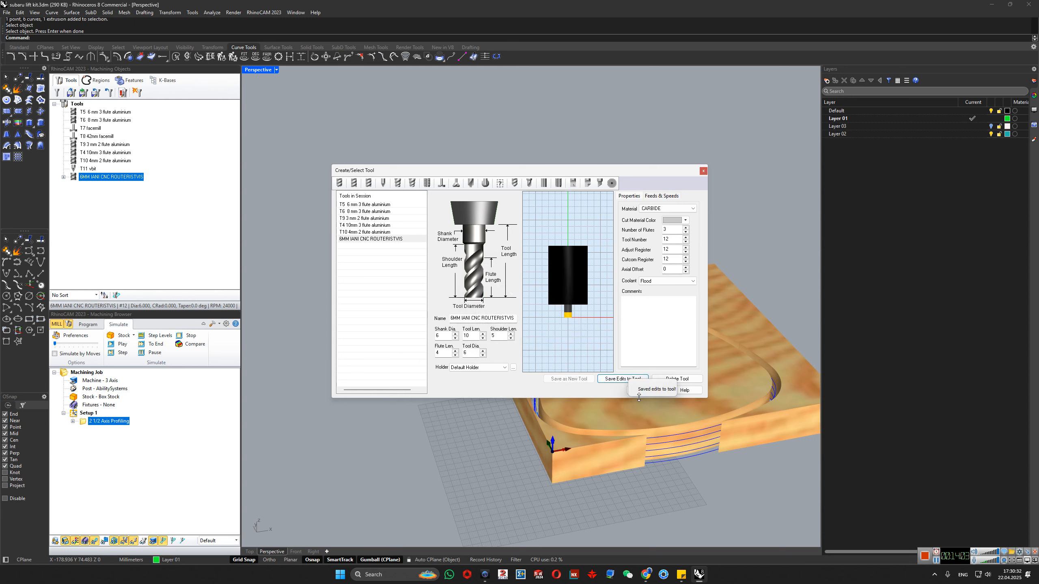
{"action": "left_click_drag", "start_coordinate": [575, 169], "coordinate": [504, 152]}
{"action": "left_click", "coordinate": [573, 374]}
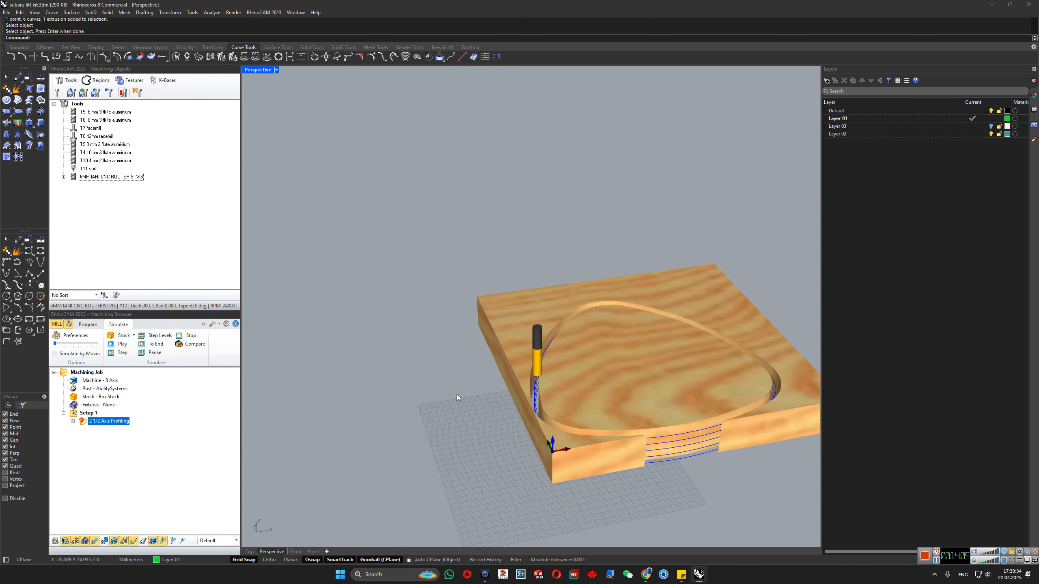
- Regenerate the profiling operation and simulate it with the shortened tool, continuing past holder/shank collisions and suppressing further collision prompts for this run
{"action": "right_click", "coordinate": [84, 424]}
{"action": "left_click", "coordinate": [105, 230]}
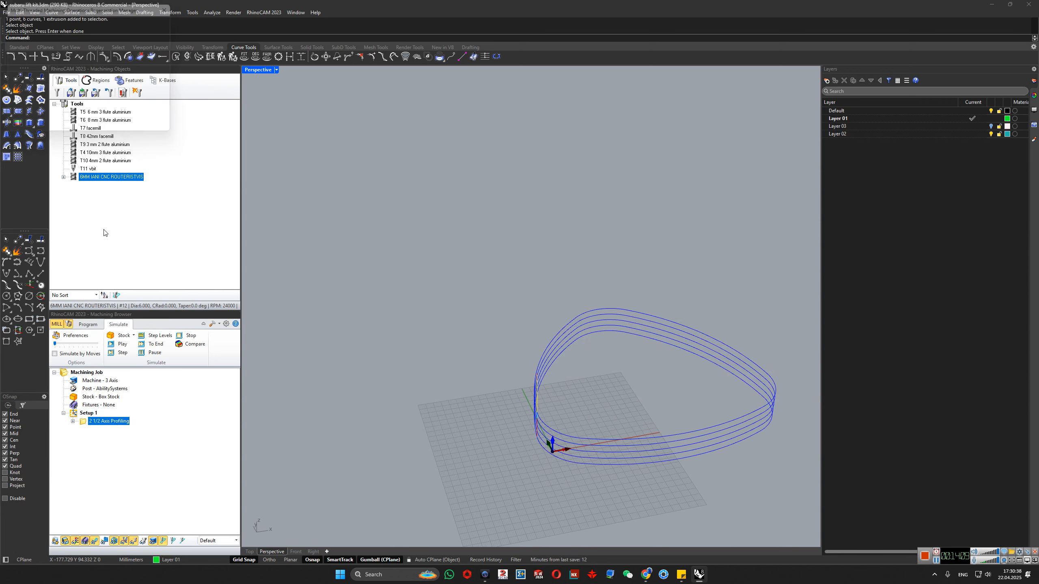
{"action": "right_click", "coordinate": [87, 427]}
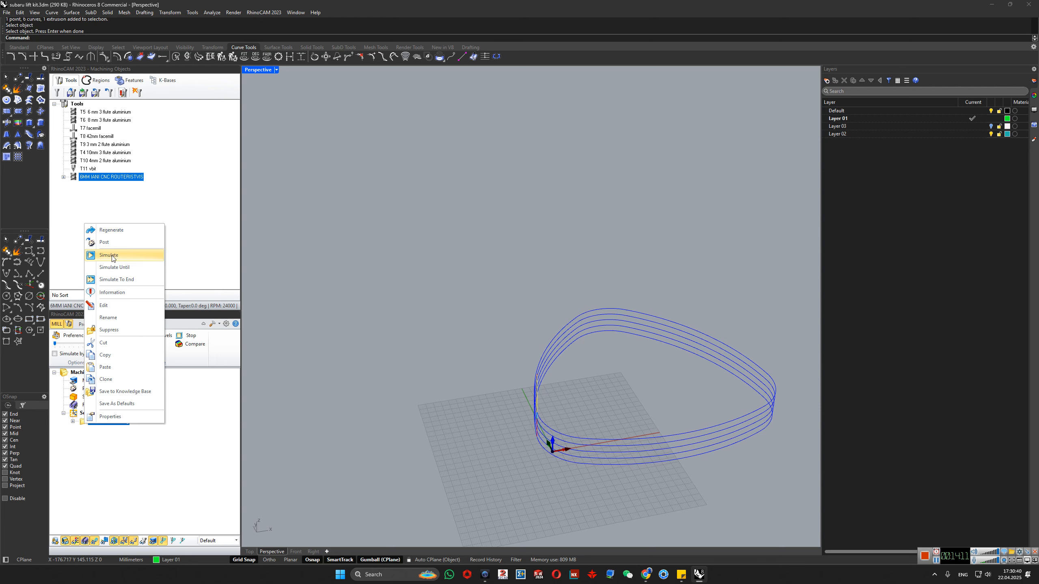
{"action": "left_click", "coordinate": [123, 255]}
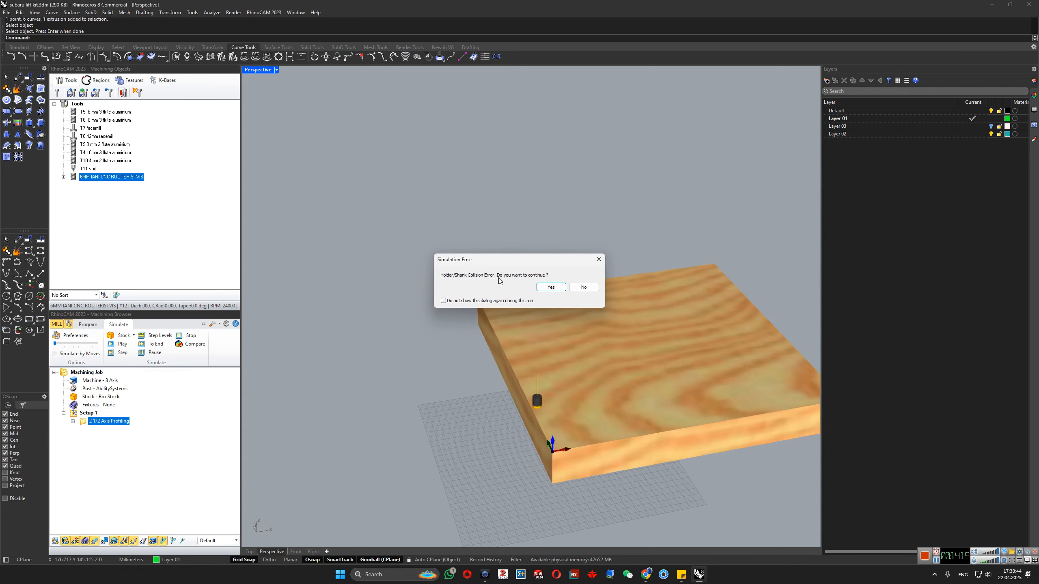
{"action": "left_click", "coordinate": [546, 288]}
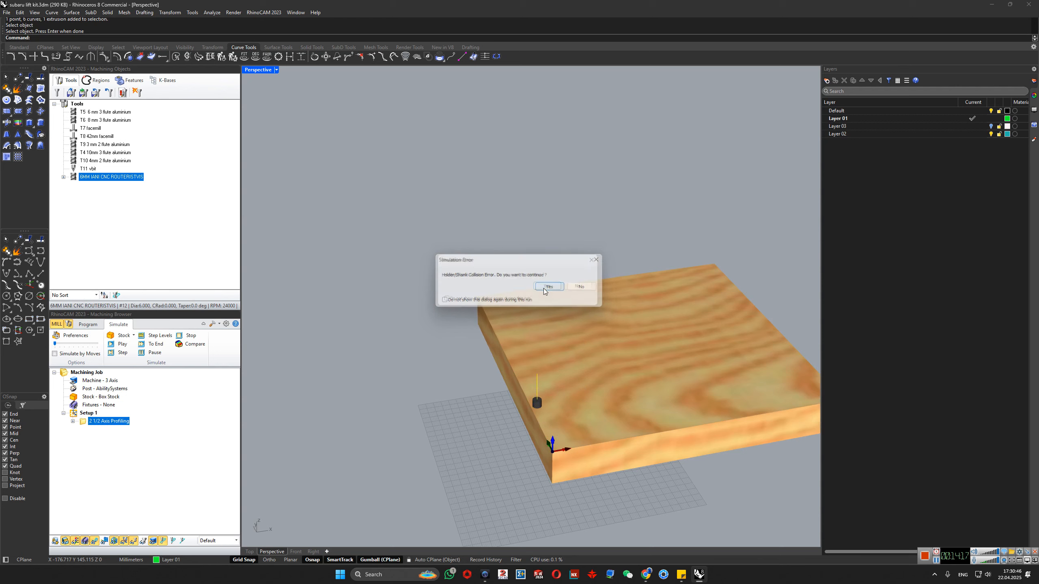
{"action": "left_click", "coordinate": [462, 305]}
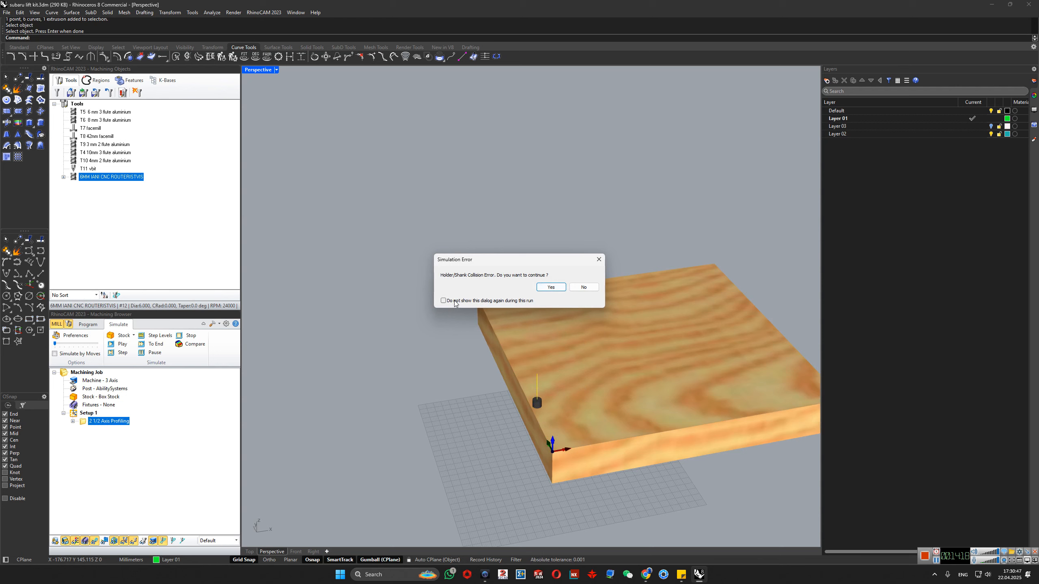
{"action": "left_click", "coordinate": [551, 289]}
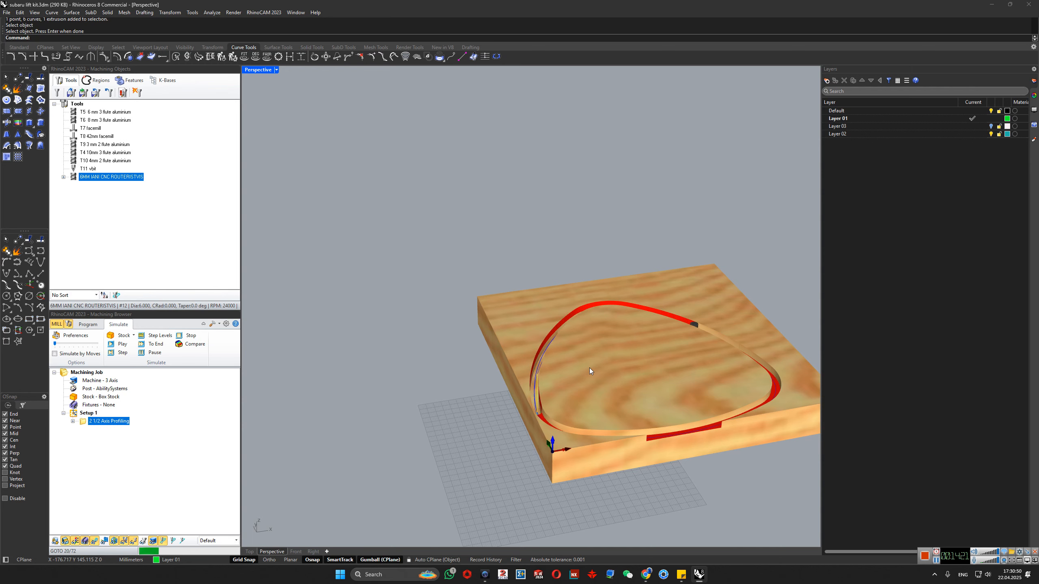
{"action": "scroll", "coordinate": [589, 368], "scroll_direction": "up", "scroll_amount": 3}
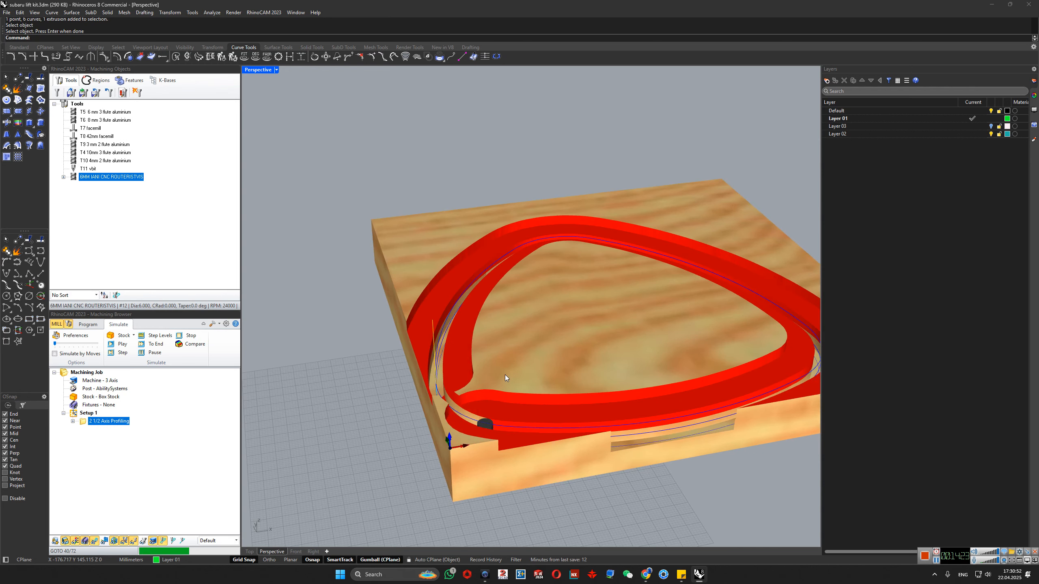
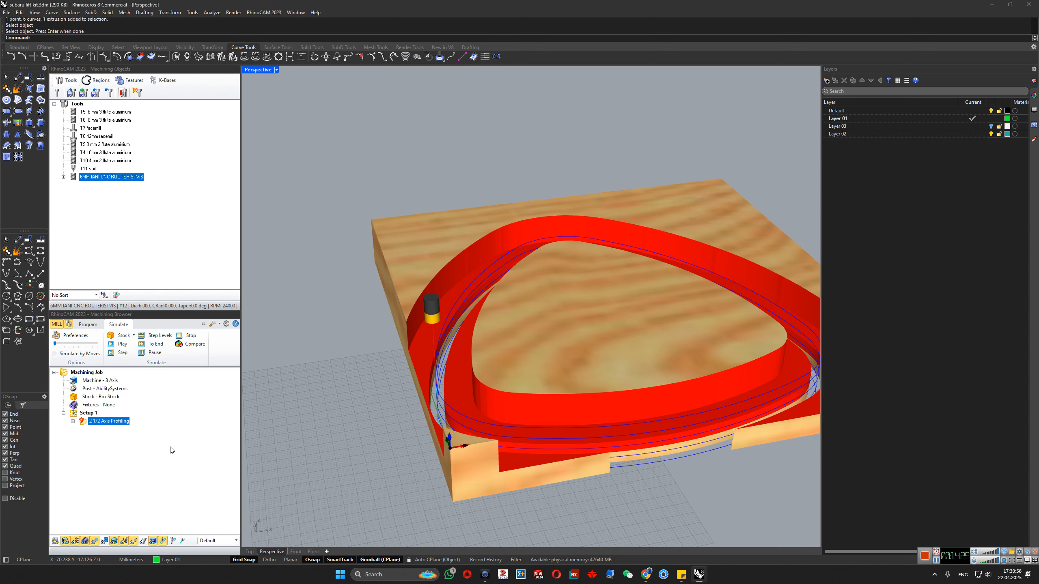
- Edit the 6 mm router tool to tool length 30, shoulder length 25 and flute length 20, saving the edits to the existing tool
{"action": "double_click", "coordinate": [75, 178]}
{"action": "double_click", "coordinate": [478, 337]}
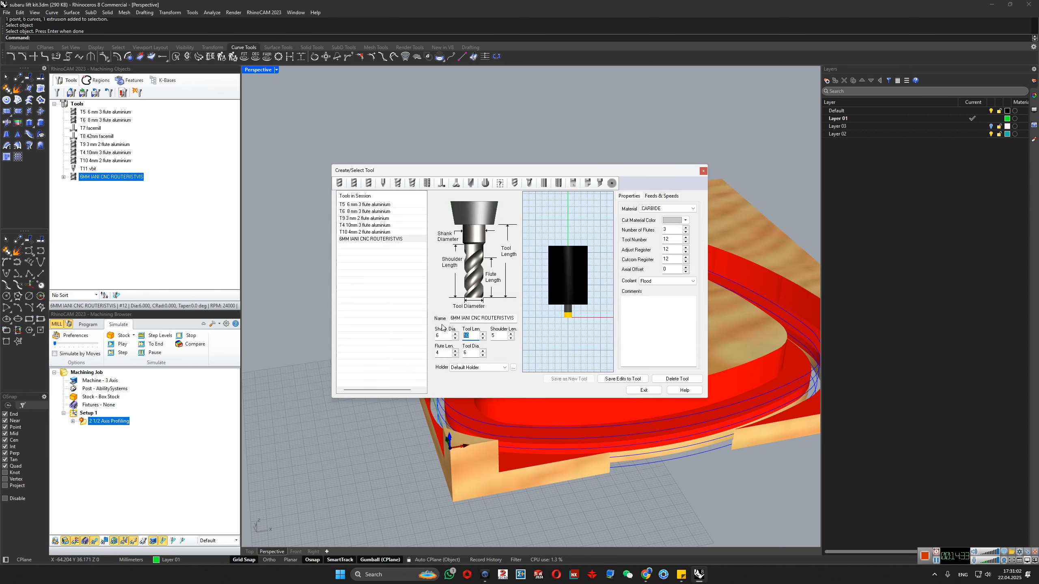
{"action": "type", "text": "30"}
{"action": "left_click", "coordinate": [588, 379]}
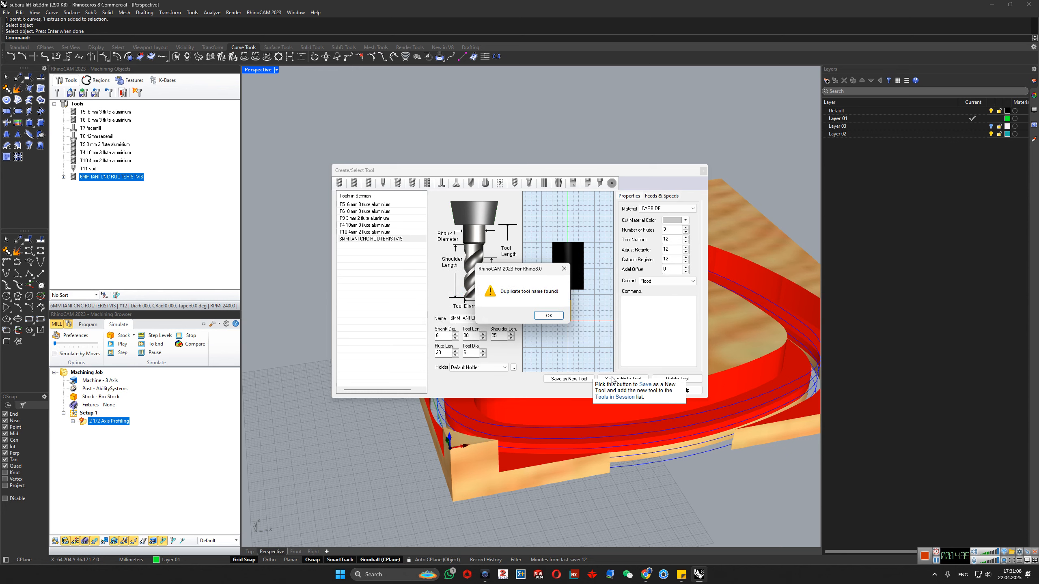
{"action": "left_click", "coordinate": [546, 317]}
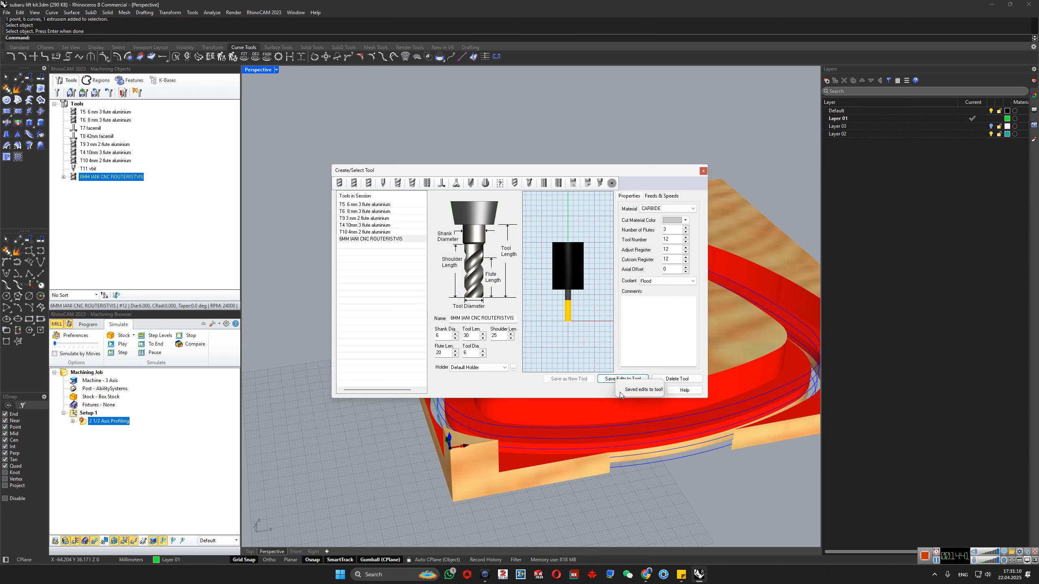
{"action": "left_click_drag", "start_coordinate": [631, 170], "coordinate": [538, 150]}
{"action": "left_click", "coordinate": [552, 369]}
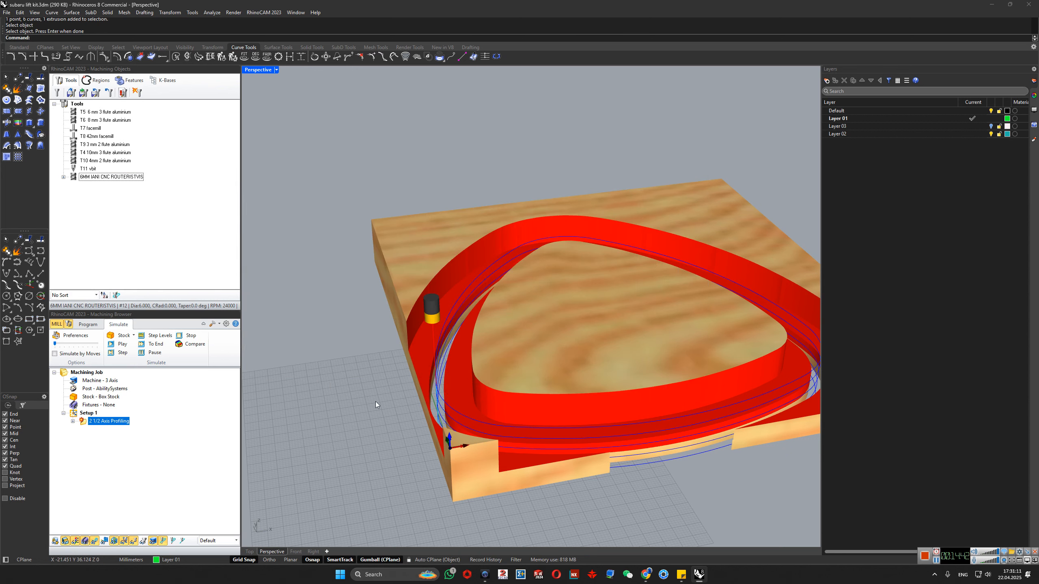
- Regenerate the 2 1/2 Axis Profiling operation and simulate it with the edited tool, stopping at the holder/shank collision
{"action": "right_click", "coordinate": [84, 424]}
{"action": "left_click", "coordinate": [120, 229]}
{"action": "right_click", "coordinate": [87, 423]}
{"action": "left_click", "coordinate": [123, 278]}
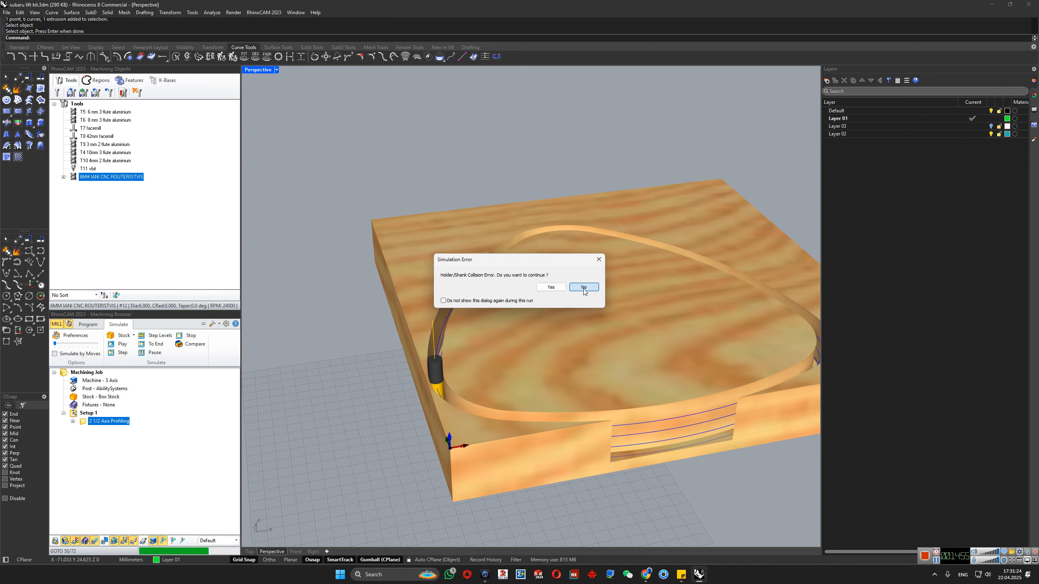
{"action": "left_click", "coordinate": [551, 287]}
- Set the 6 mm router tool's length to 35, shoulder length to 28 and flute length to 27, and save the edits to the tool
{"action": "double_click", "coordinate": [75, 179]}
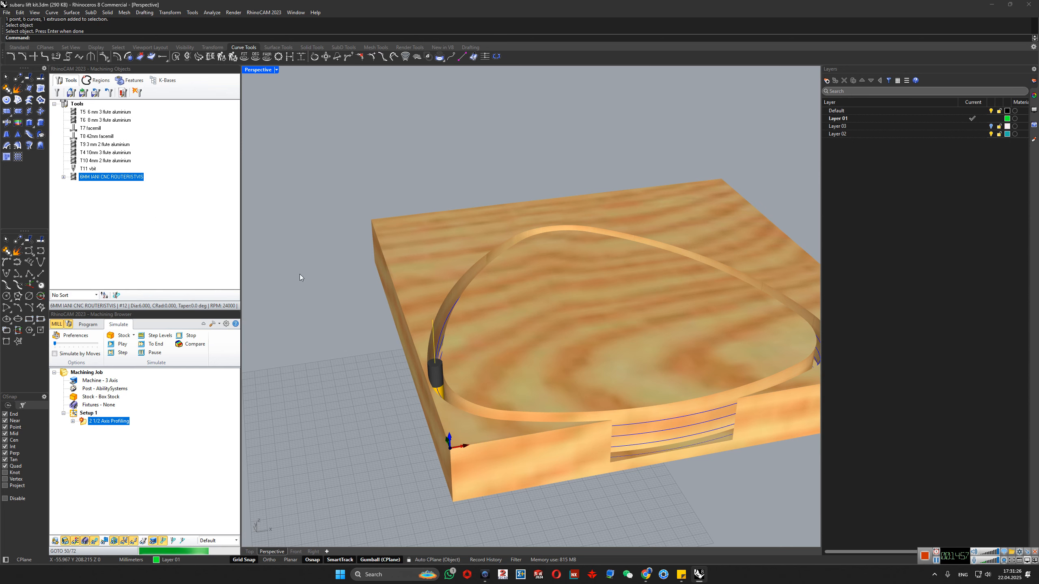
{"action": "double_click", "coordinate": [468, 336]}
{"action": "type", "text": "35"}
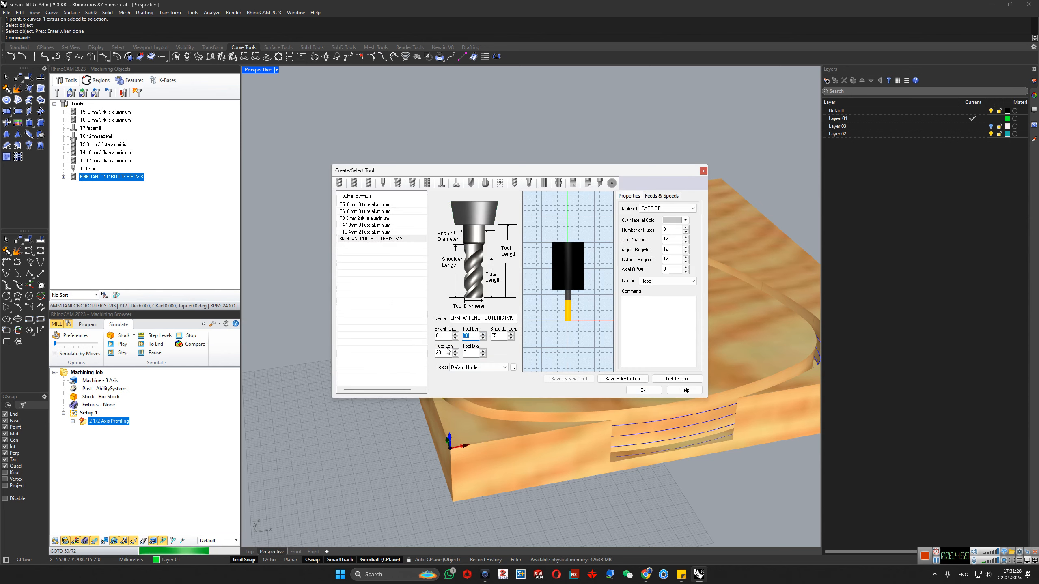
{"action": "type", "text": "28"}
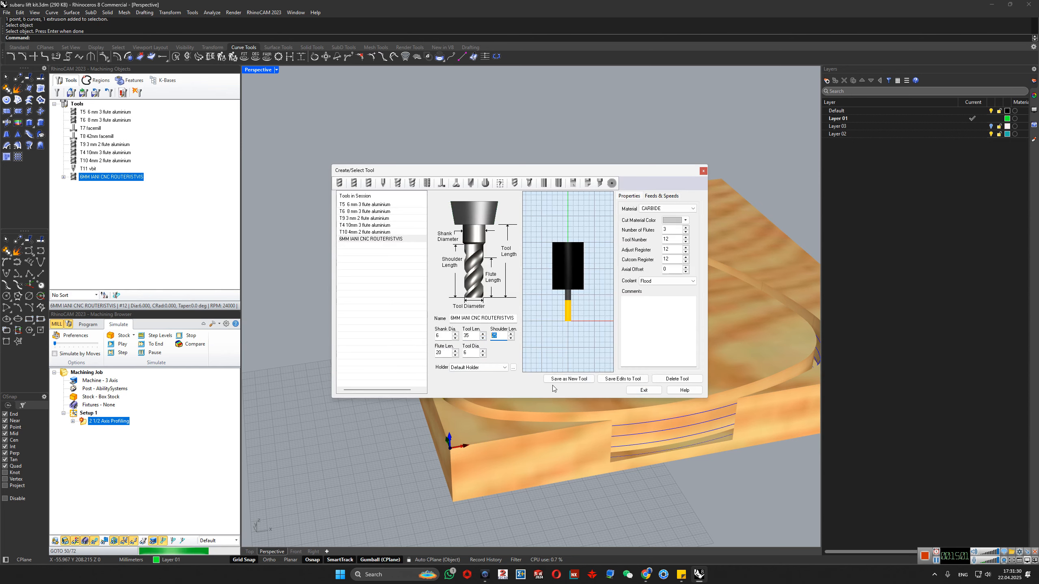
{"action": "double_click", "coordinate": [441, 352]}
{"action": "type", "text": "2"}
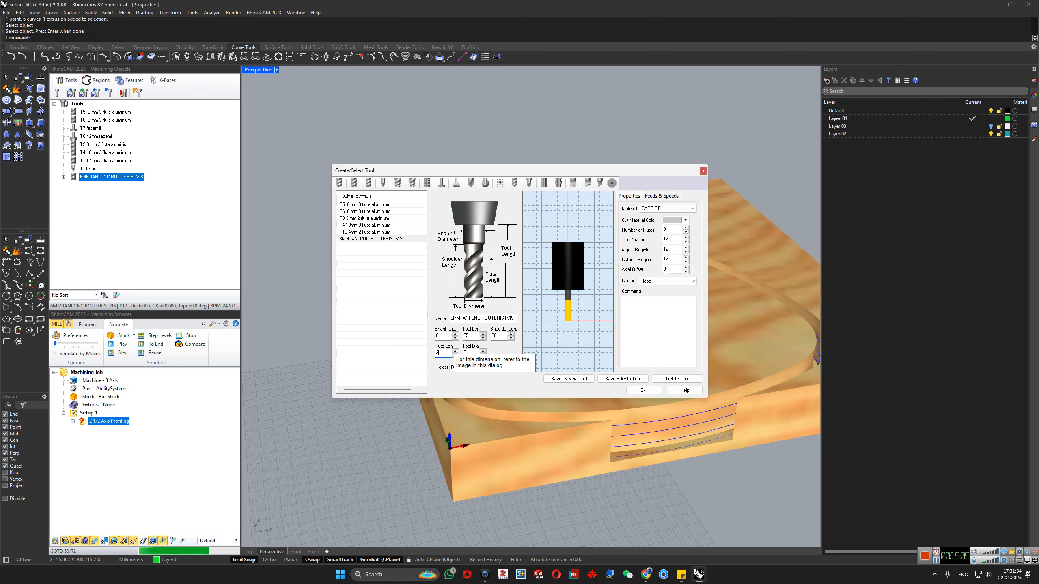
{"action": "type", "text": "7"}
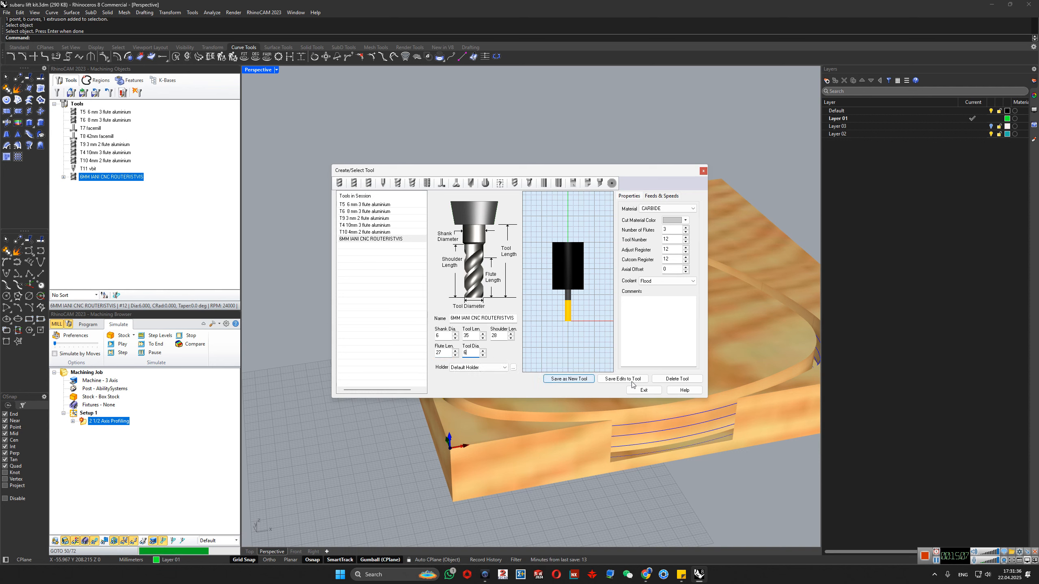
{"action": "left_click", "coordinate": [625, 379]}
{"action": "left_click", "coordinate": [630, 389]}
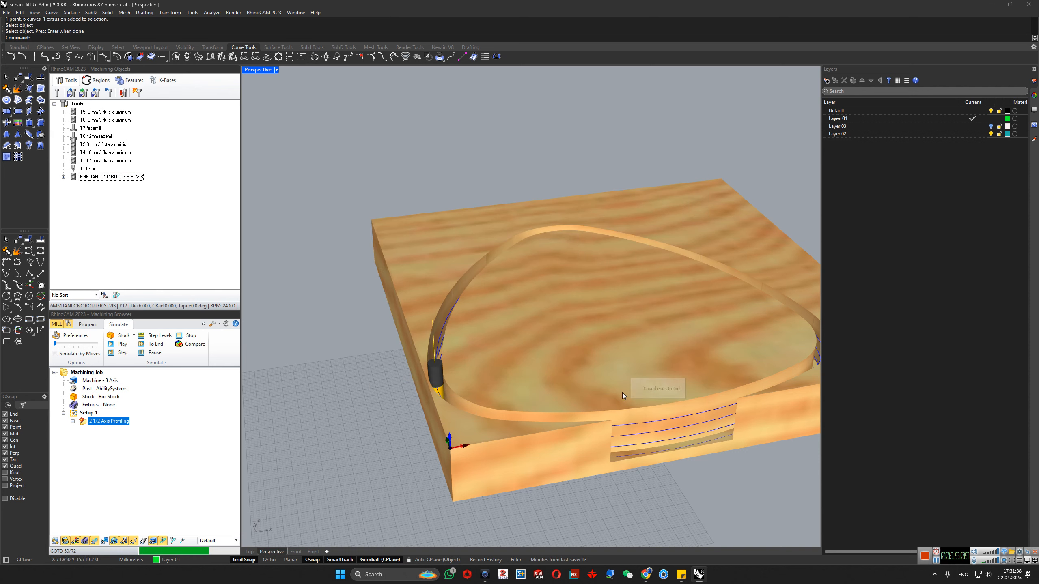
- Regenerate the profiling operation, simulate it to the end at maximum speed, and inspect the cut groove from several angles
{"action": "right_click", "coordinate": [82, 427]}
{"action": "left_click", "coordinate": [108, 226]}
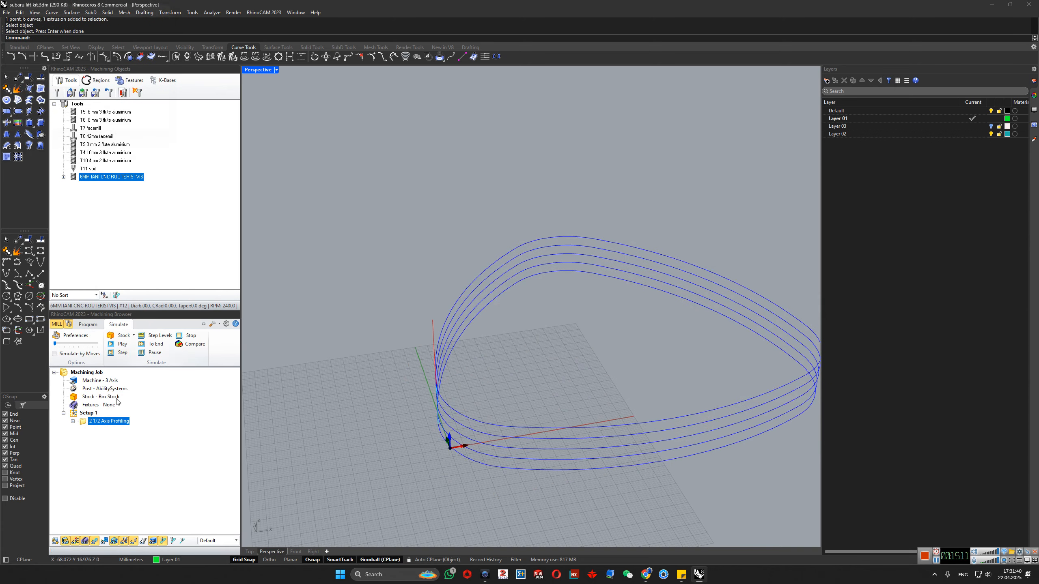
{"action": "right_click", "coordinate": [86, 425]}
{"action": "left_click", "coordinate": [108, 266]}
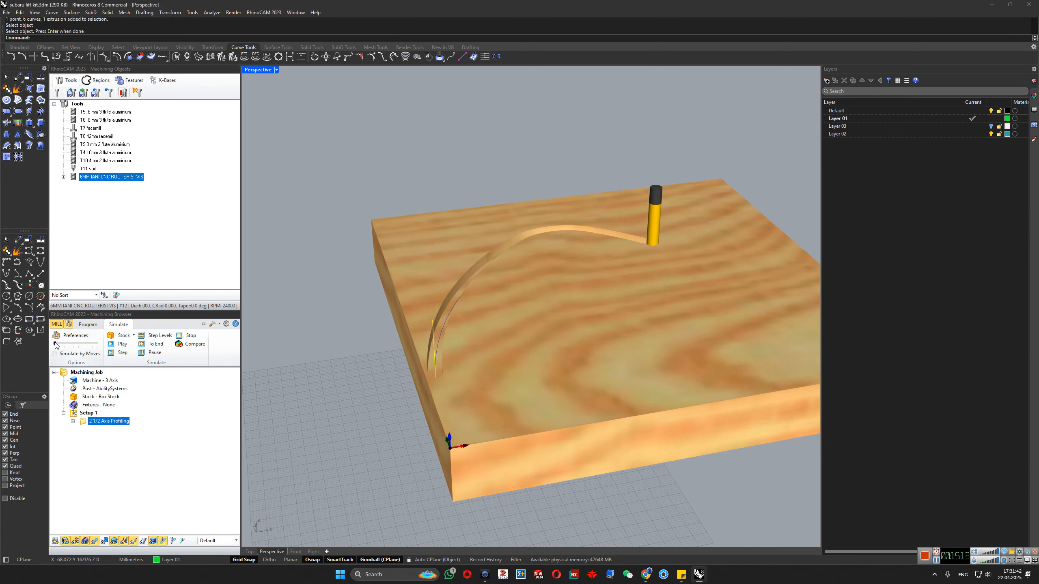
{"action": "left_click", "coordinate": [162, 344]}
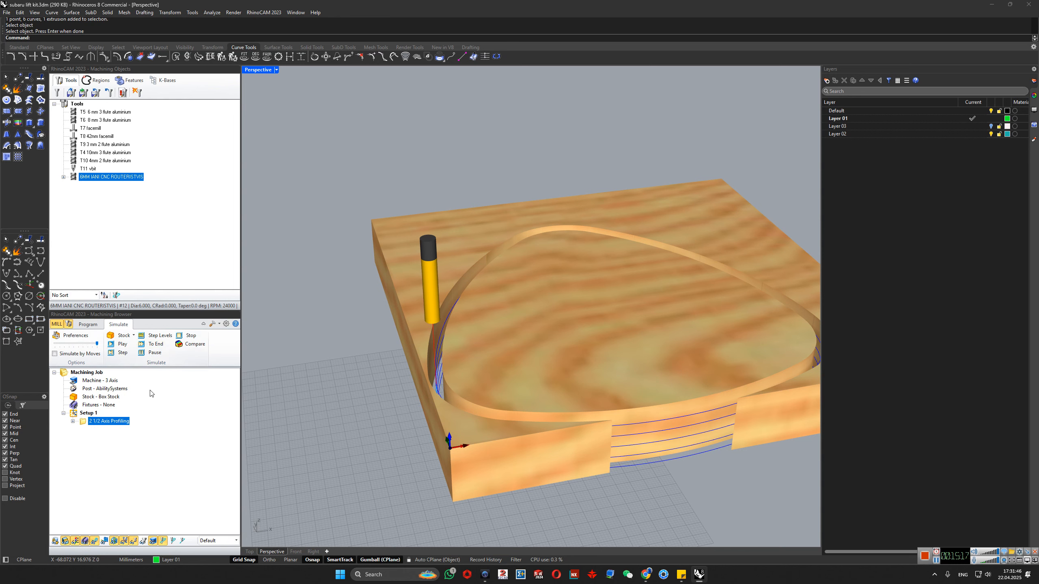
{"action": "scroll", "coordinate": [383, 421], "scroll_direction": "down", "scroll_amount": 4}
{"action": "right_click_drag", "start_coordinate": [429, 424], "coordinate": [638, 425]}
{"action": "scroll", "coordinate": [603, 405], "scroll_direction": "down", "scroll_amount": 5}
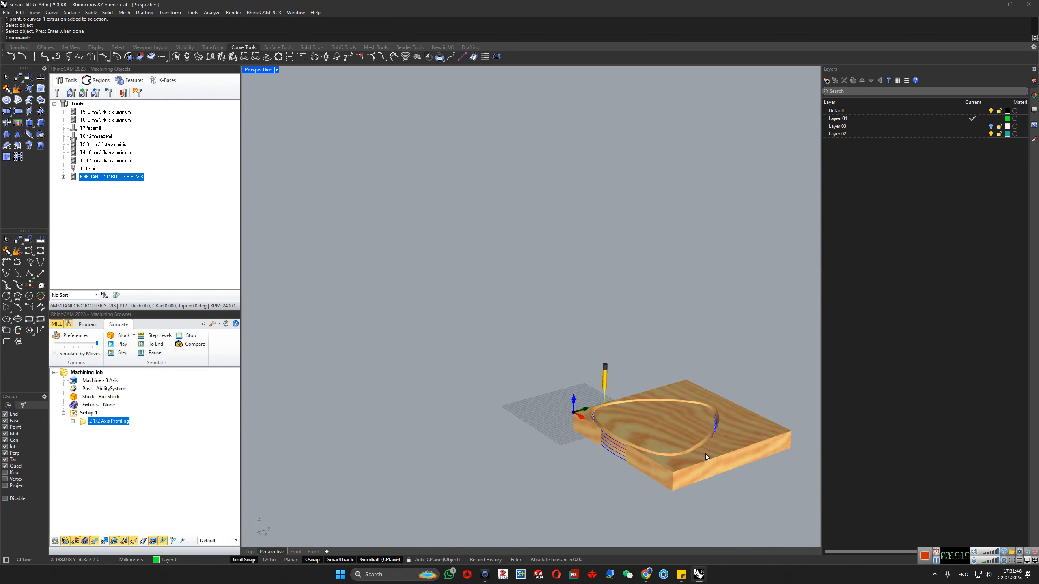
{"action": "scroll", "coordinate": [705, 453], "scroll_direction": "up", "scroll_amount": 6}
{"action": "right_click_drag", "start_coordinate": [502, 405], "coordinate": [510, 413]}
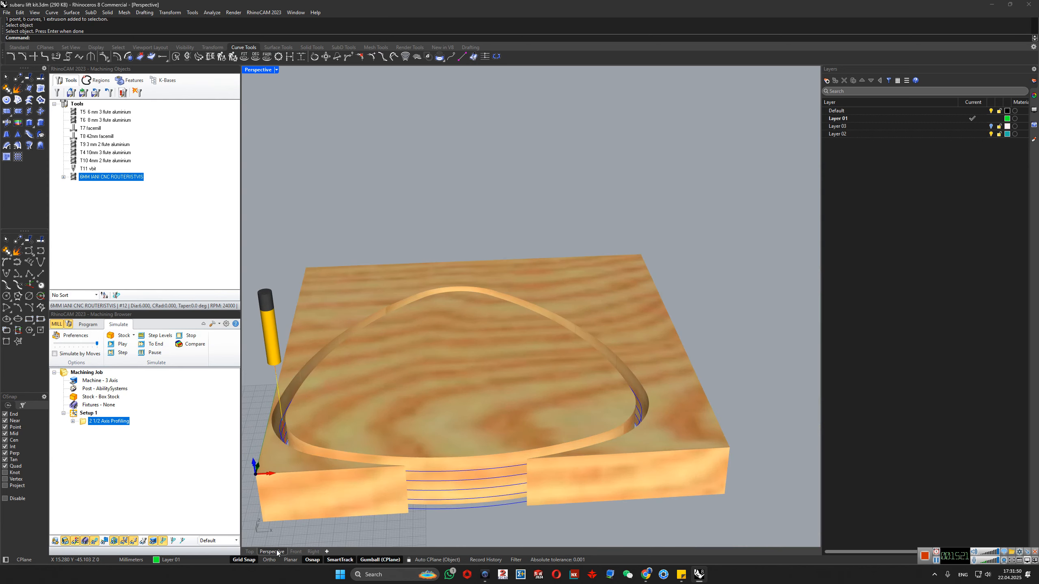
- Switch to the Top view, deselect the profiling operation, and toggle part and stock visibility to view the bare flange curves
{"action": "left_click", "coordinate": [250, 553]}
{"action": "scroll", "coordinate": [484, 329], "scroll_direction": "down", "scroll_amount": 6}
{"action": "right_click_drag", "start_coordinate": [486, 329], "coordinate": [455, 382]}
{"action": "left_click", "coordinate": [129, 493]}
{"action": "left_click", "coordinate": [57, 541]}
{"action": "left_click", "coordinate": [65, 541]}
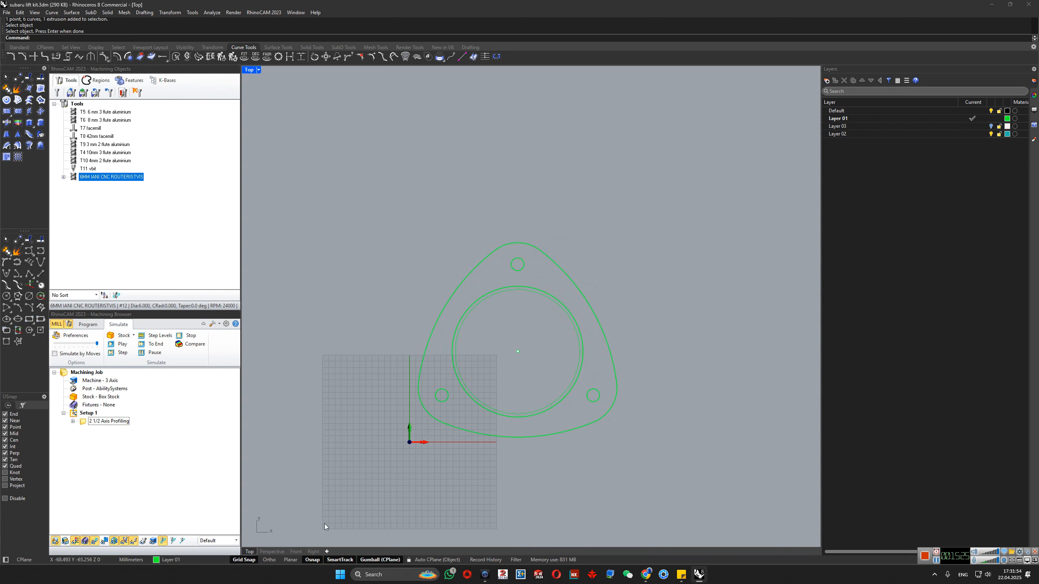
- Return to the Perspective view, toggle the stock display, and select the profiling operation to view its toolpath in the cut stock
{"action": "left_click", "coordinate": [270, 552]}
{"action": "left_click", "coordinate": [66, 540]}
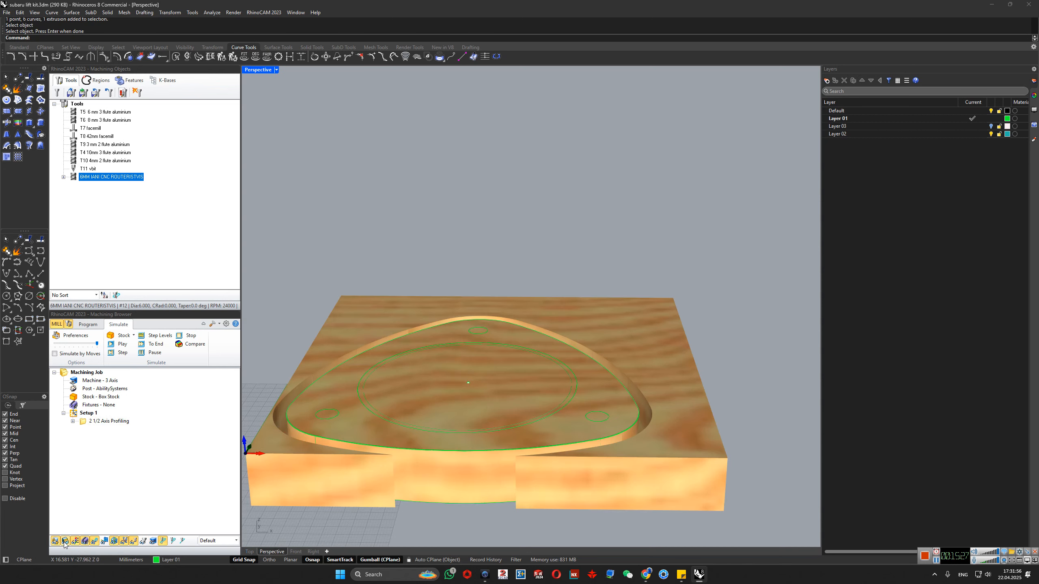
{"action": "left_click", "coordinate": [65, 541]}
{"action": "left_click", "coordinate": [65, 541]}
{"action": "left_click", "coordinate": [84, 422]}
{"action": "scroll", "coordinate": [565, 391], "scroll_direction": "down", "scroll_amount": 4}
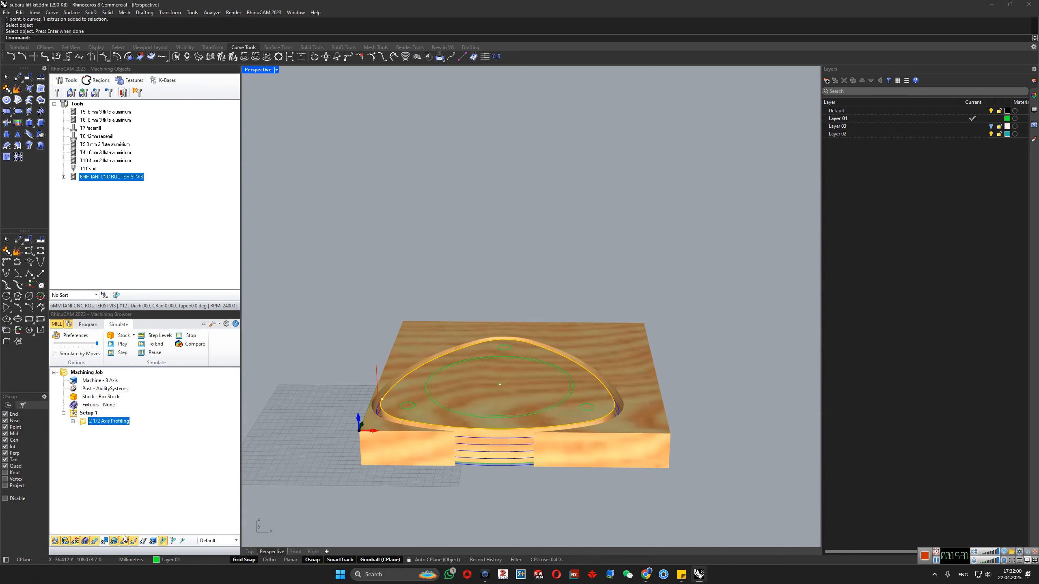
- Hide the stock and the part to view the toolpath alone, and restore the visibility of both
{"action": "left_click", "coordinate": [66, 541]}
{"action": "left_click", "coordinate": [56, 541]}
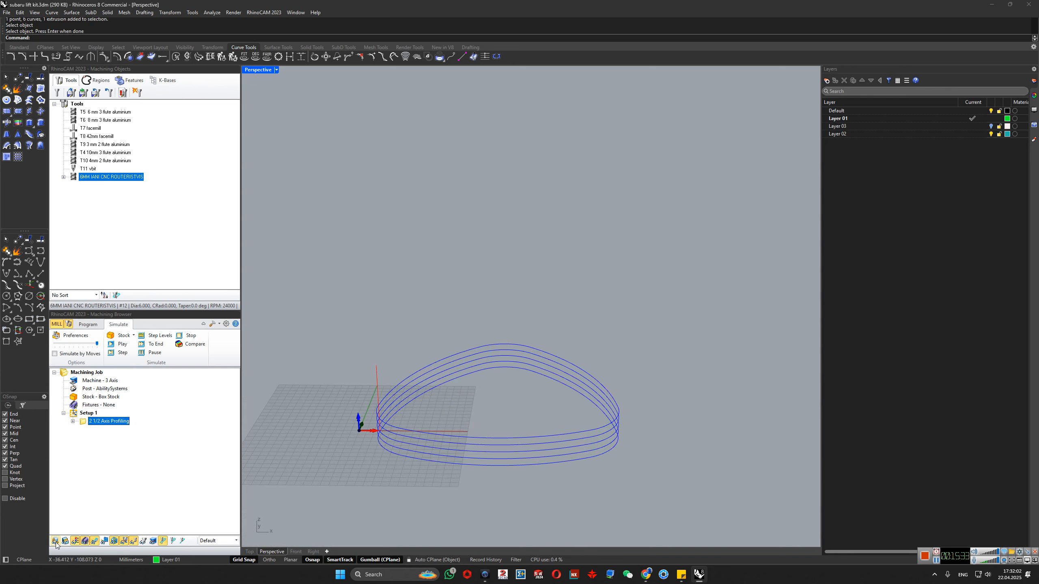
{"action": "left_click", "coordinate": [56, 541]}
{"action": "left_click", "coordinate": [65, 541]}
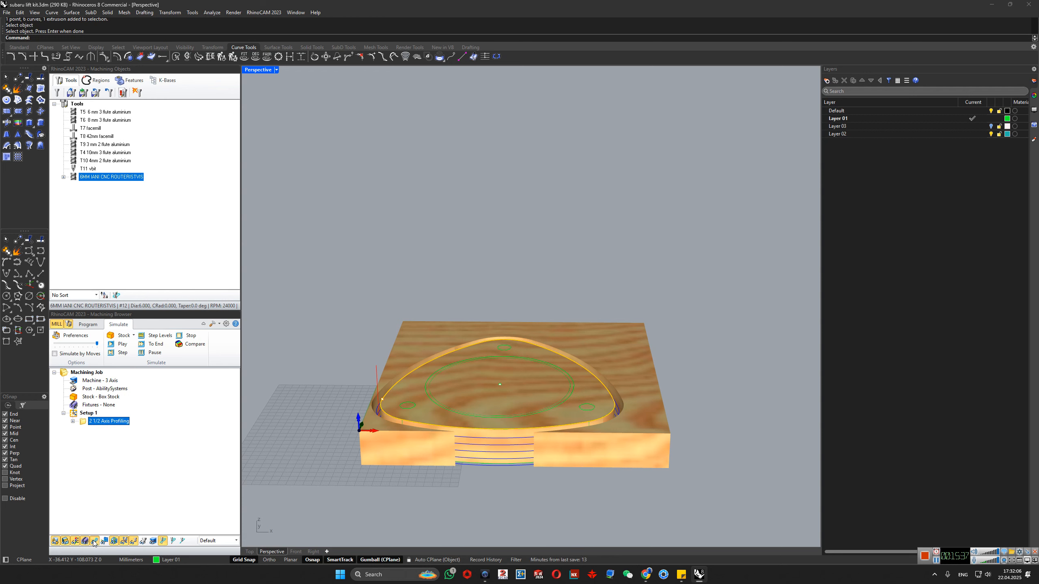
{"action": "scroll", "coordinate": [266, 496], "scroll_direction": "up", "scroll_amount": 3}
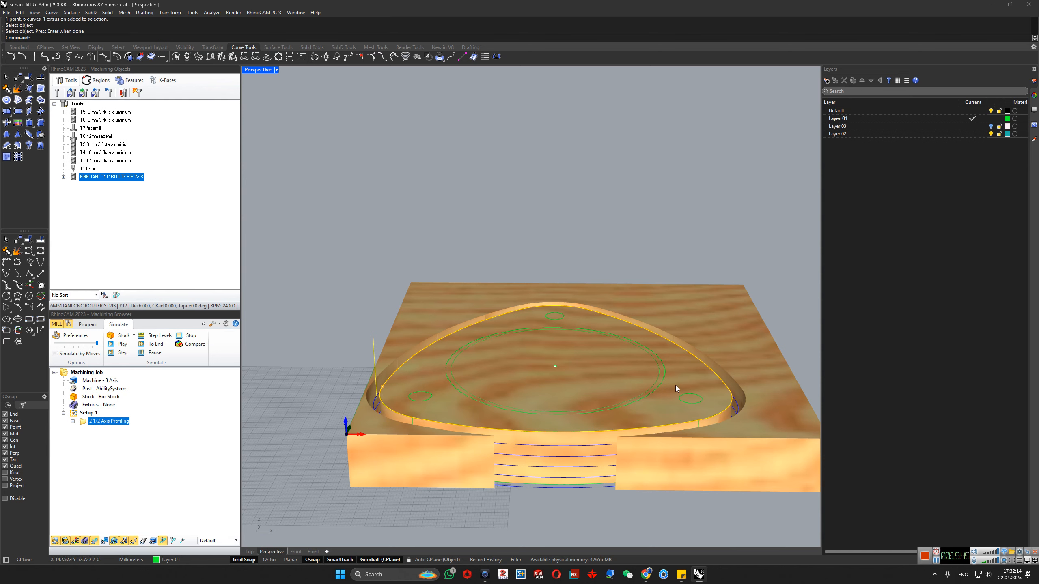
{"action": "scroll", "coordinate": [619, 394], "scroll_direction": "down", "scroll_amount": 3}
- Deselect the profiling operation and hide the stock so that only the solid flange model is displayed
{"action": "left_click", "coordinate": [59, 513]}
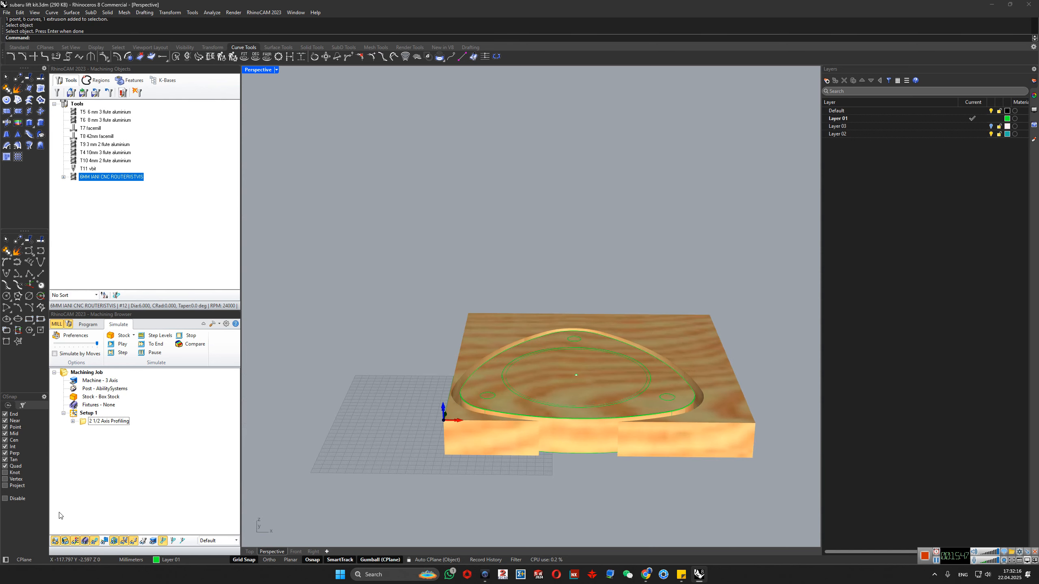
{"action": "left_click", "coordinate": [66, 543]}
{"action": "right_click_drag", "start_coordinate": [646, 313], "coordinate": [687, 427]}
{"action": "scroll", "coordinate": [572, 356], "scroll_direction": "up", "scroll_amount": 8}
{"action": "scroll", "coordinate": [686, 428], "scroll_direction": "down", "scroll_amount": 4}
- Rename the 2 1/2 Axis Profiling operation to "prof out"
{"action": "double_click", "coordinate": [105, 424]}
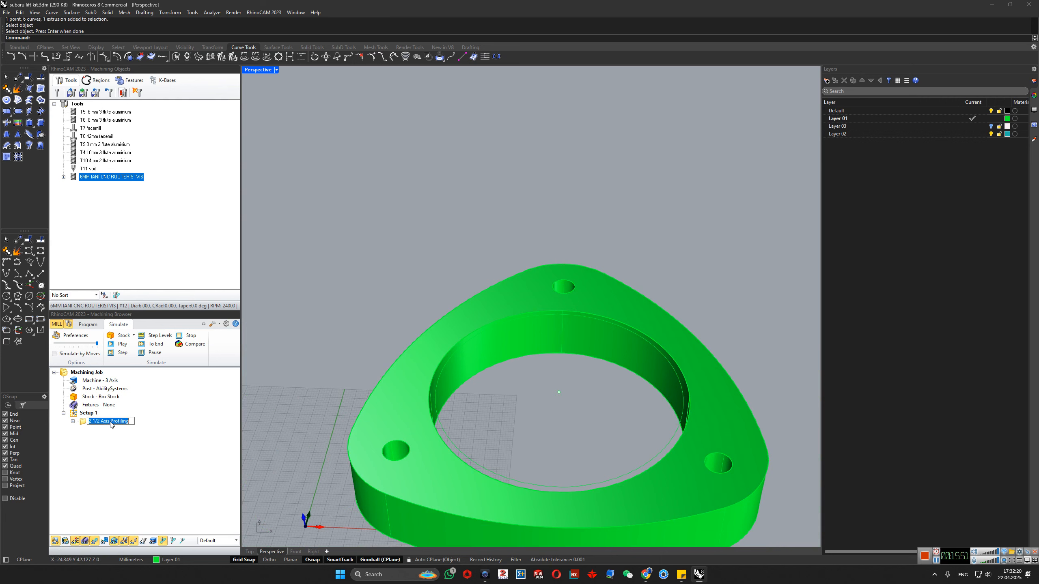
{"action": "type", "text": "pro"}
{"action": "key", "text": "Return"}
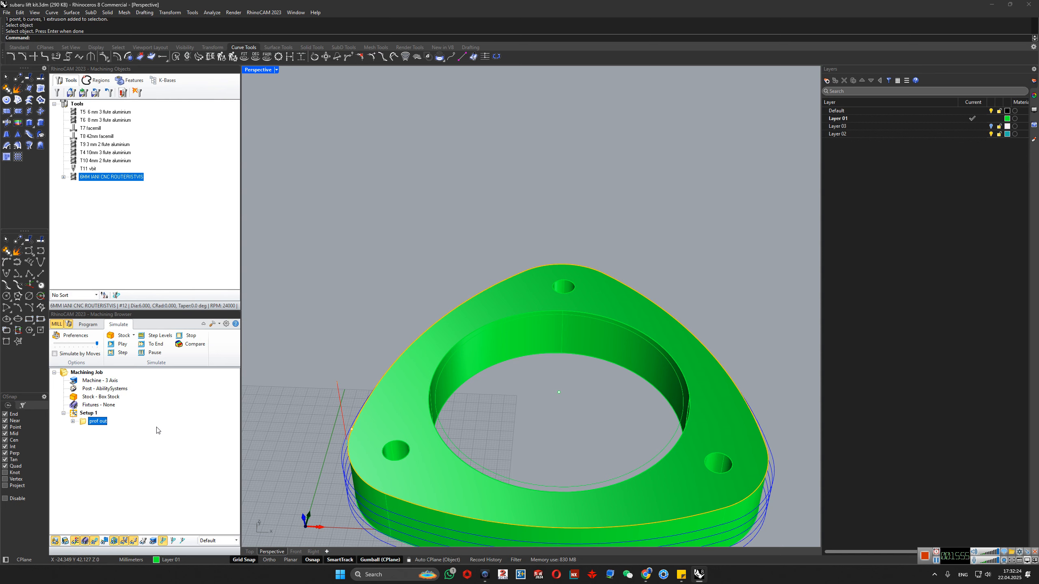
- Duplicate the prof out operation within Setup 1 and rename the copy to "prof in"
{"action": "key", "text": "ctrl+c"}
{"action": "key", "text": "ctrl+v"}
{"action": "double_click", "coordinate": [103, 431]}
{"action": "type", "text": "prof"}
{"action": "key", "text": "Return"}
{"action": "scroll", "coordinate": [399, 442], "scroll_direction": "up", "scroll_amount": 6}
{"action": "scroll", "coordinate": [376, 409], "scroll_direction": "down", "scroll_amount": 5}
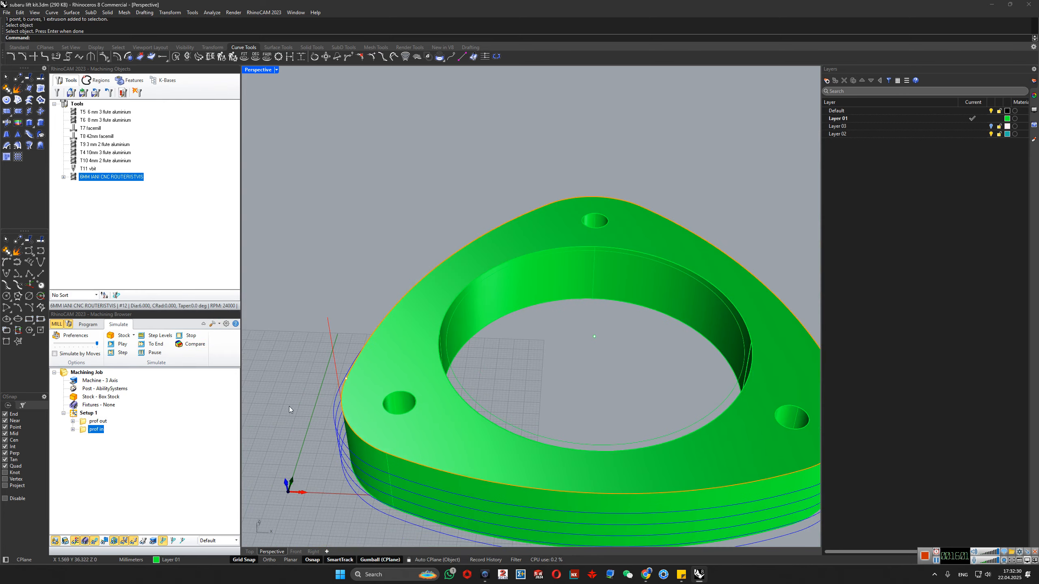
- Edit the prof in operation, keeping the 6 mm router tool and setting the cutting side to Inside for closed curves
{"action": "double_click", "coordinate": [83, 433]}
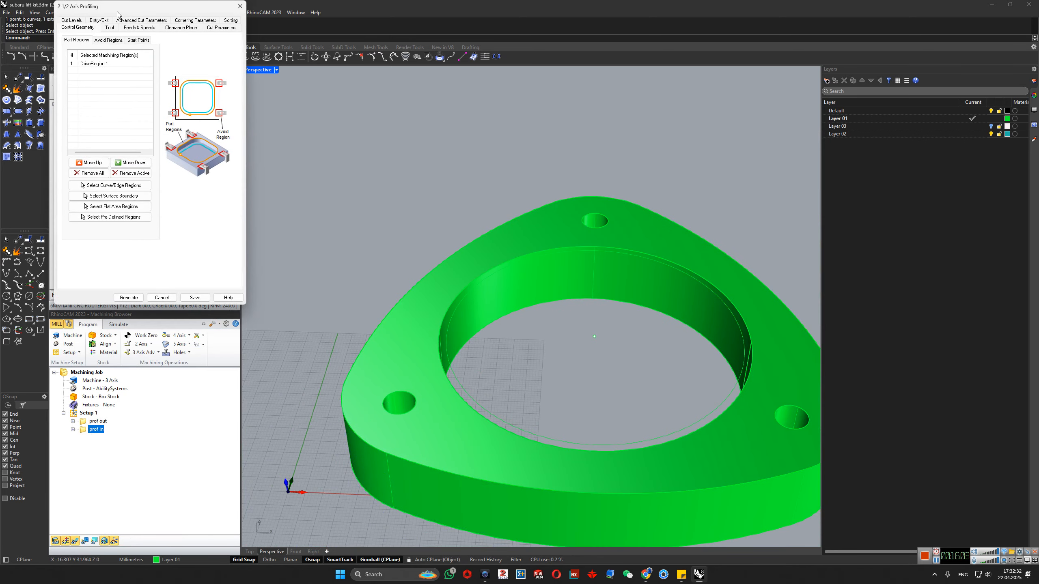
{"action": "left_click", "coordinate": [109, 28]}
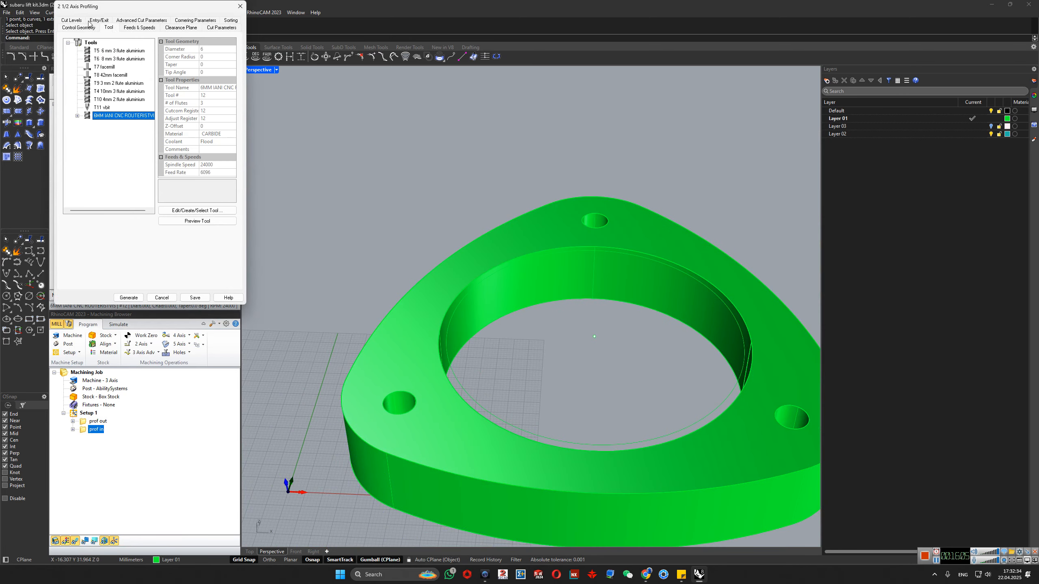
{"action": "left_click", "coordinate": [217, 28]}
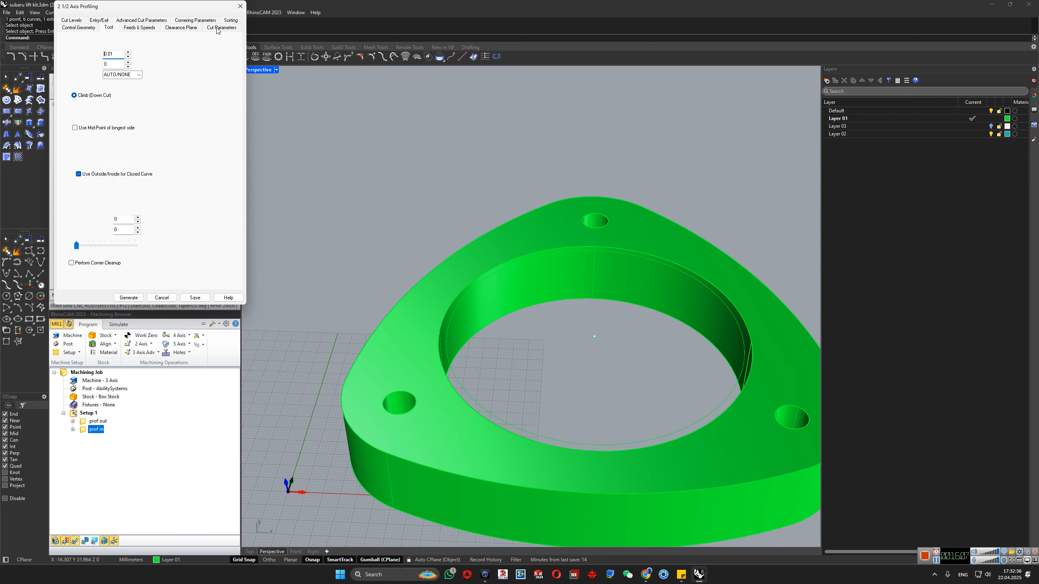
- Add the upper edges of the three bolt holes and the central bore as prof in machining regions, and generate the toolpath
{"action": "left_click", "coordinate": [71, 28]}
{"action": "left_click", "coordinate": [89, 187]}
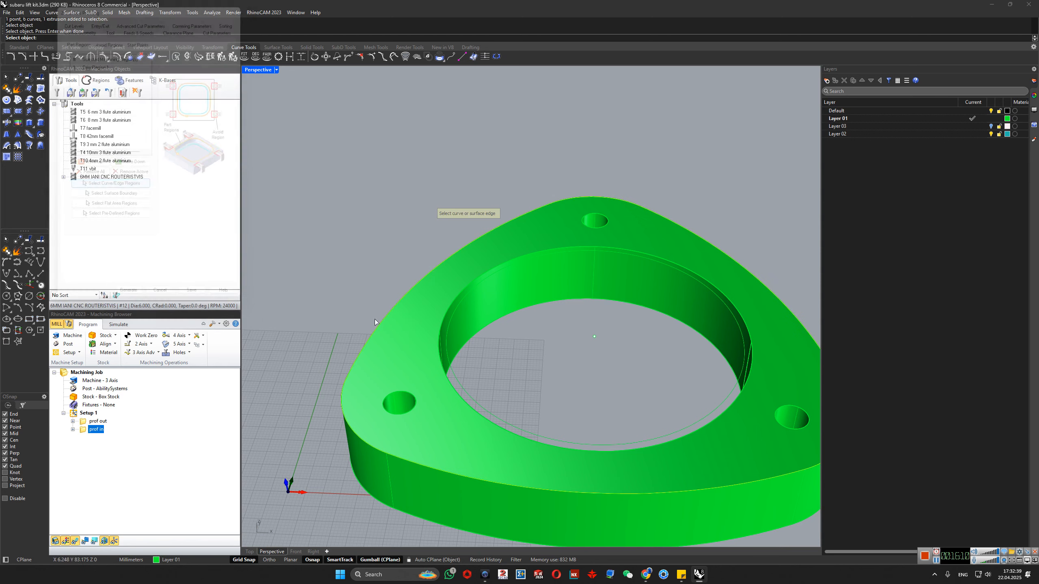
{"action": "left_click", "coordinate": [403, 392]}
{"action": "left_click", "coordinate": [418, 421]}
{"action": "left_click", "coordinate": [584, 215]}
{"action": "left_click", "coordinate": [600, 242]}
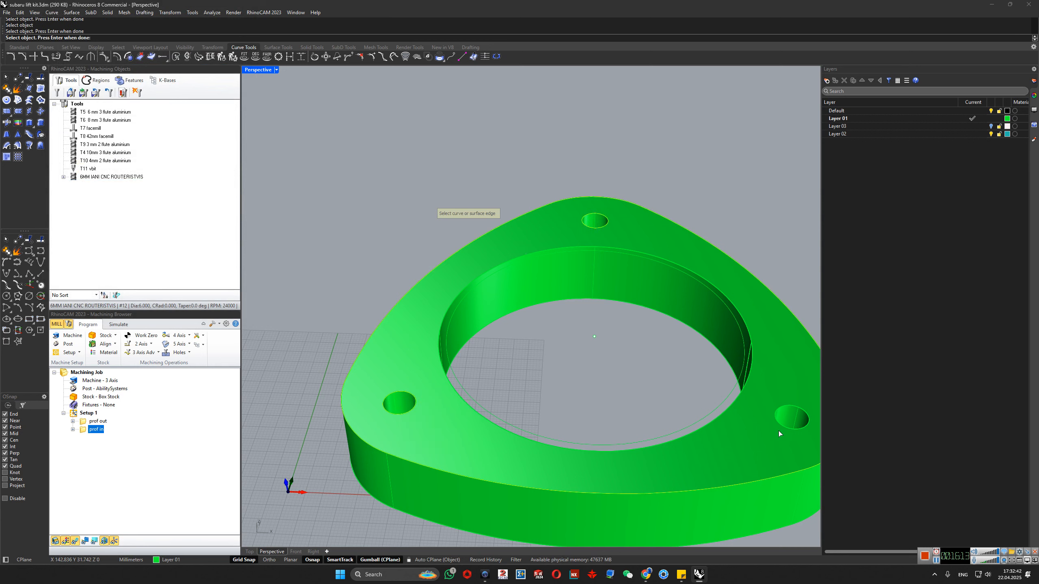
{"action": "left_click", "coordinate": [777, 413]}
{"action": "left_click", "coordinate": [791, 442]}
{"action": "left_click", "coordinate": [746, 354]}
{"action": "left_click", "coordinate": [762, 383]}
{"action": "key", "text": "Return"}
{"action": "left_click", "coordinate": [131, 297]}
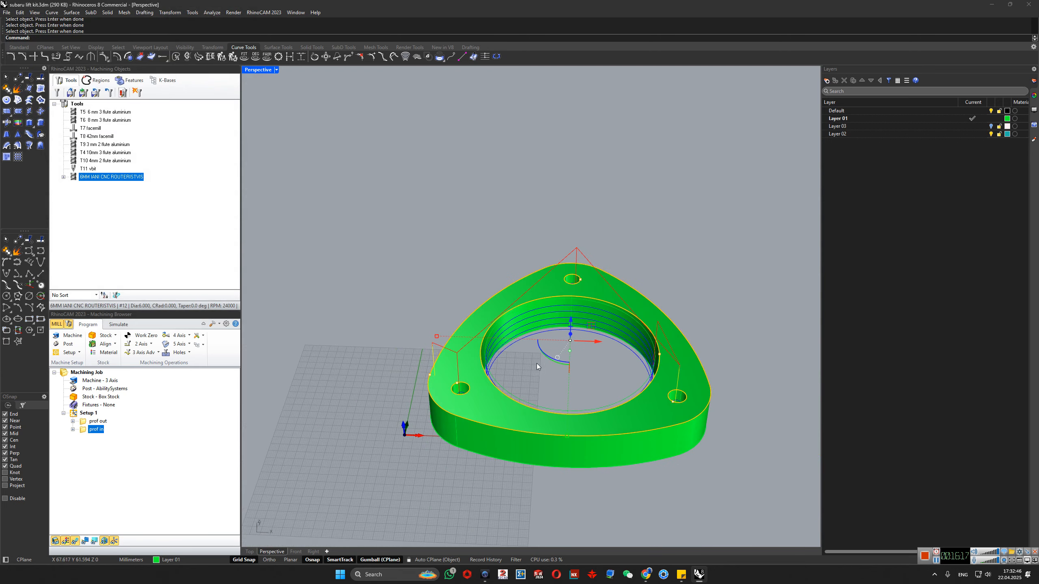
{"action": "right_click_drag", "start_coordinate": [536, 364], "coordinate": [712, 300]}
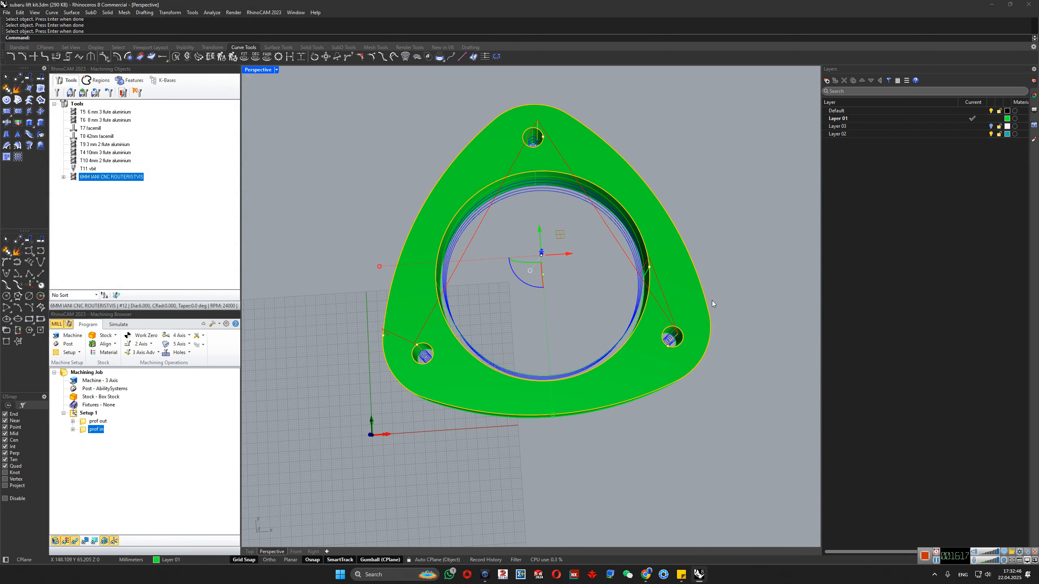
- Simulate the prof in operation and display the stock around the flange
{"action": "right_click", "coordinate": [84, 430]}
{"action": "left_click", "coordinate": [122, 260]}
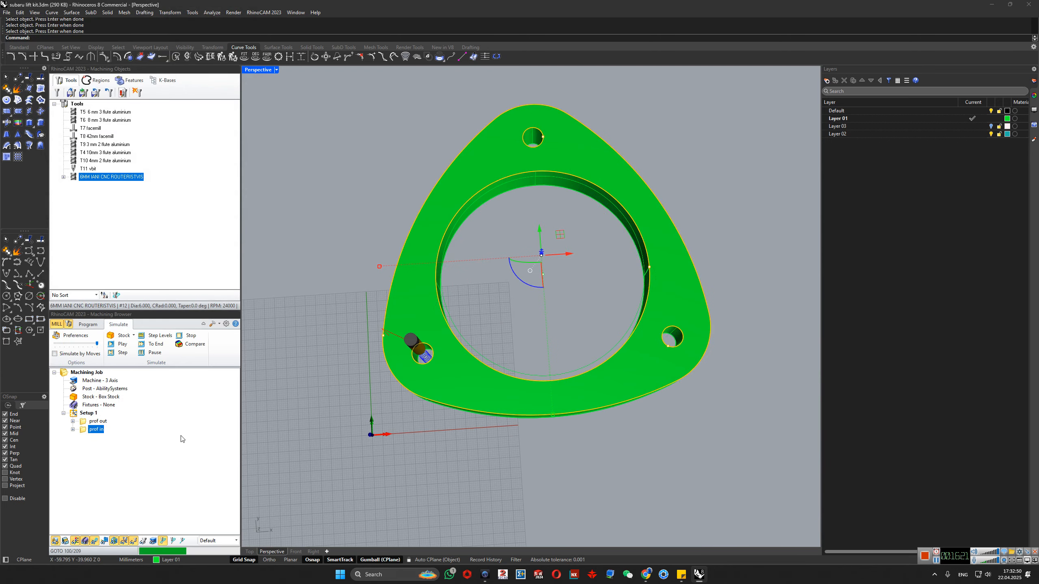
{"action": "left_click", "coordinate": [66, 540]}
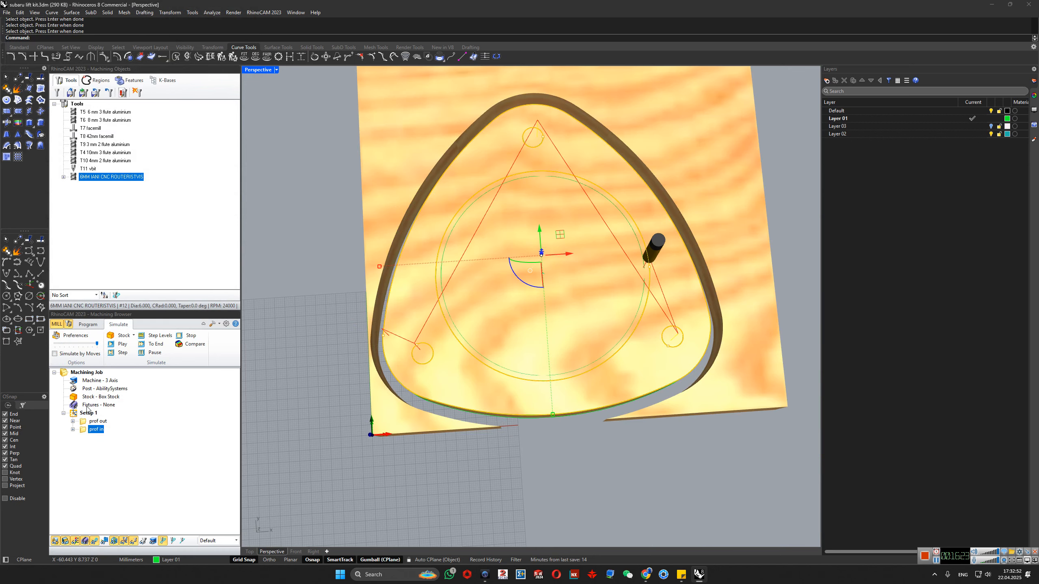
- Simulate the prof out and prof in operations in sequence and inspect the cuts along the outer contour, bore and holes
{"action": "right_click", "coordinate": [86, 422]}
{"action": "left_click", "coordinate": [122, 250]}
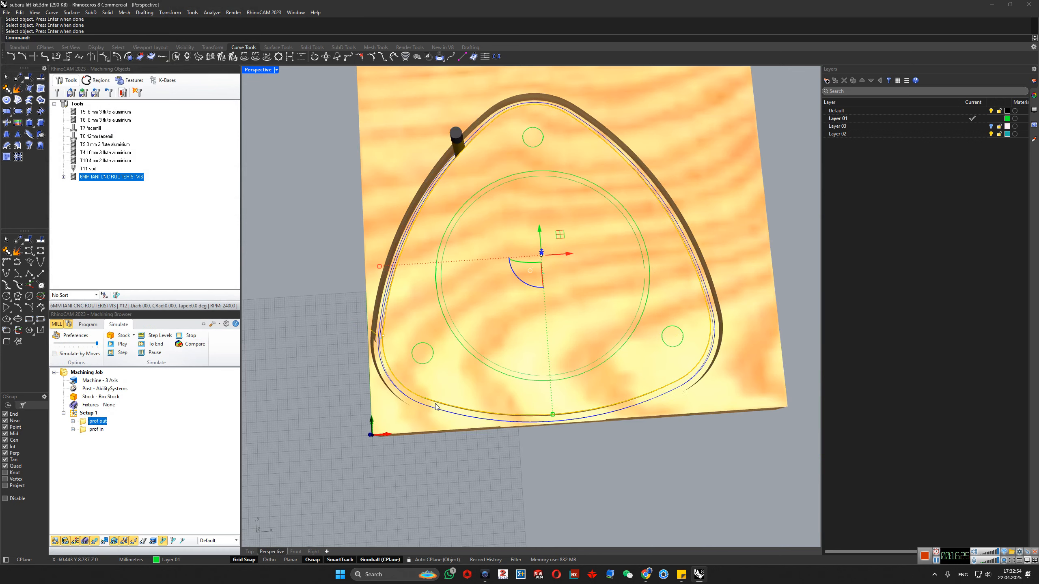
{"action": "right_click_drag", "start_coordinate": [527, 434], "coordinate": [517, 332]}
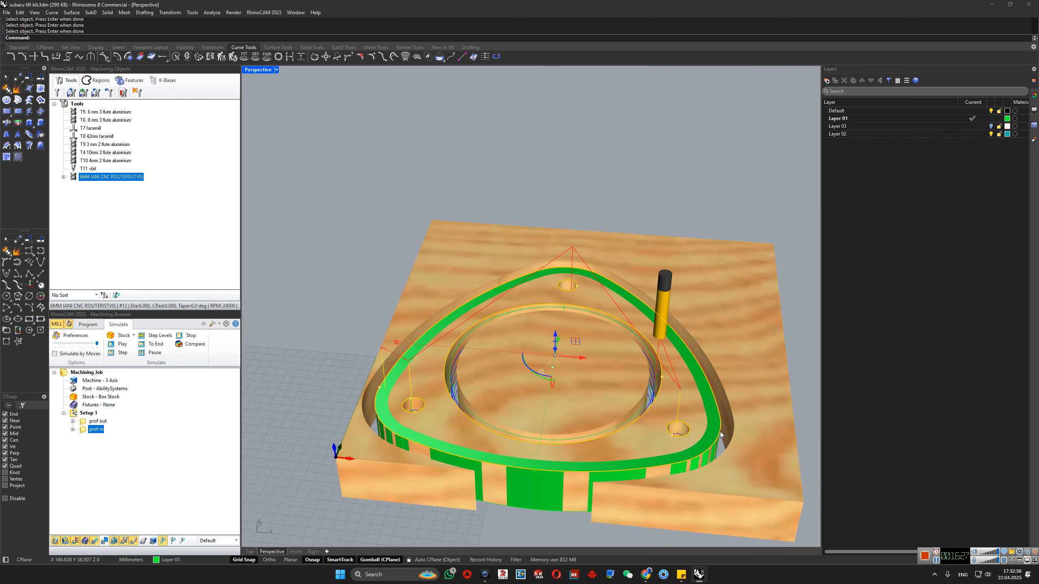
{"action": "scroll", "coordinate": [724, 433], "scroll_direction": "up", "scroll_amount": 2}
- Remove DriveRegion 5 from the prof in machining regions and regenerate the toolpath
{"action": "left_click", "coordinate": [111, 438]}
{"action": "double_click", "coordinate": [83, 430]}
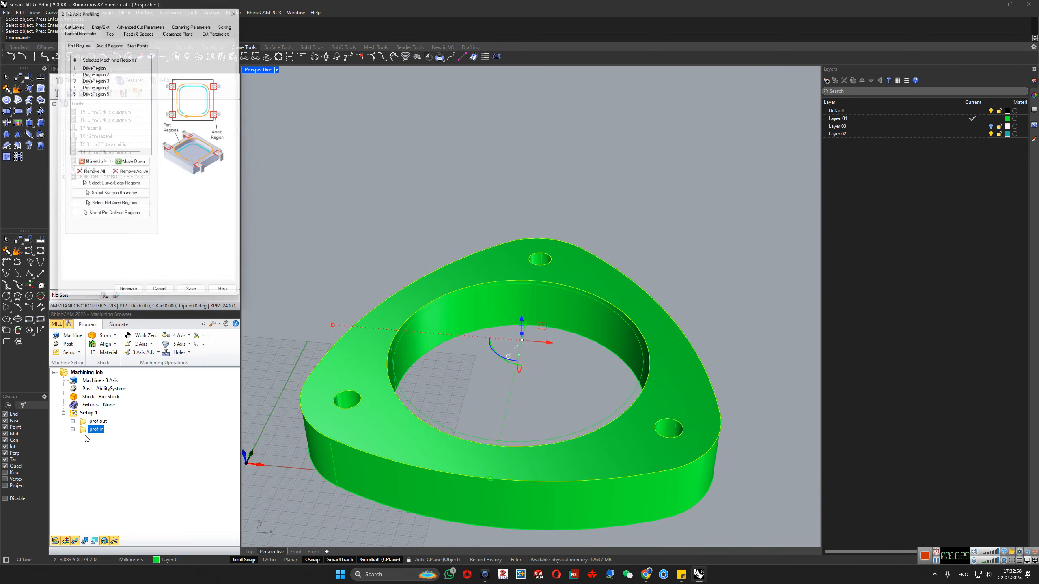
{"action": "left_click", "coordinate": [88, 91]}
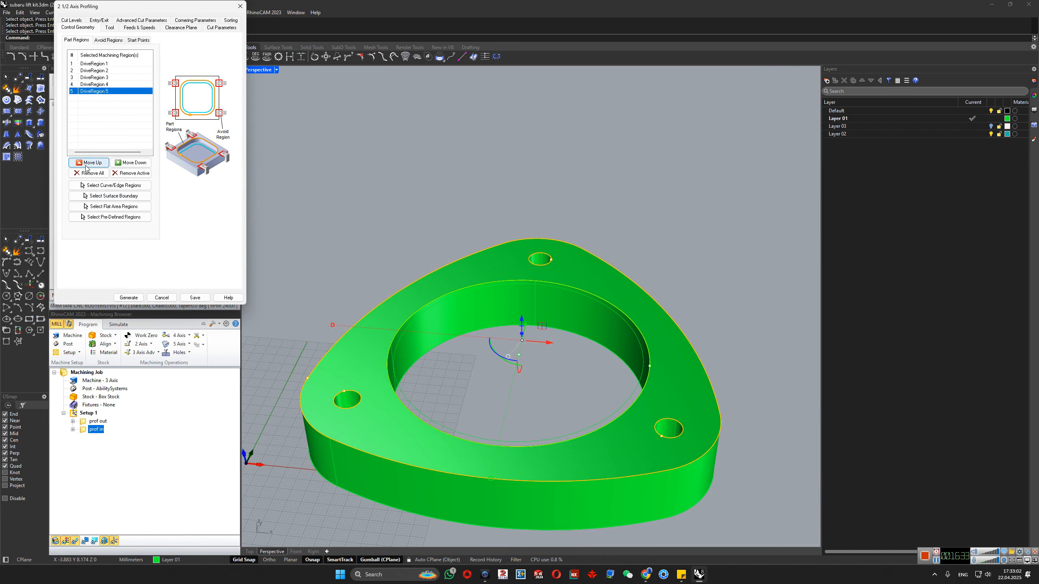
{"action": "left_click", "coordinate": [129, 174]}
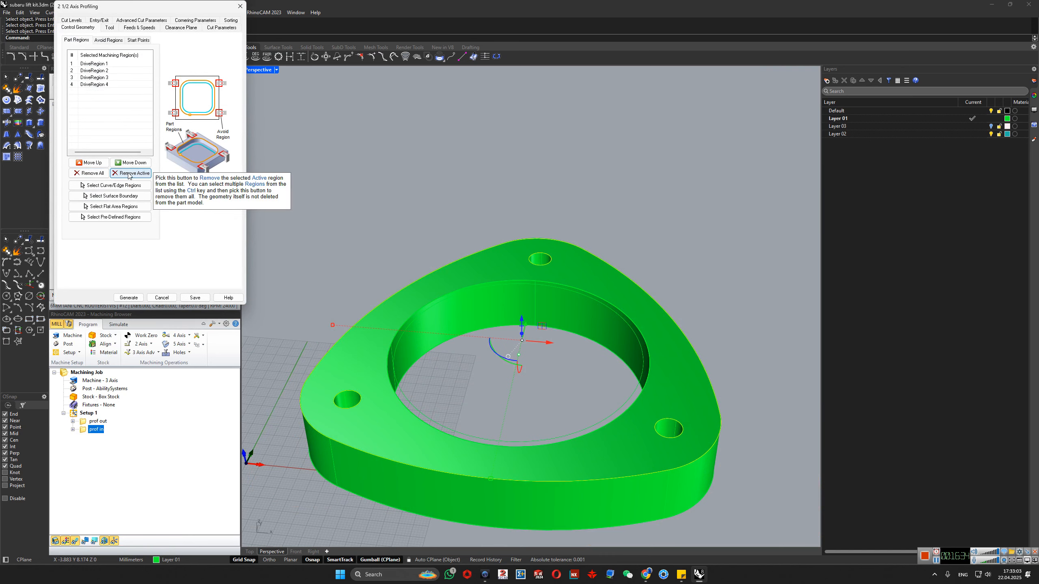
{"action": "left_click", "coordinate": [128, 298]}
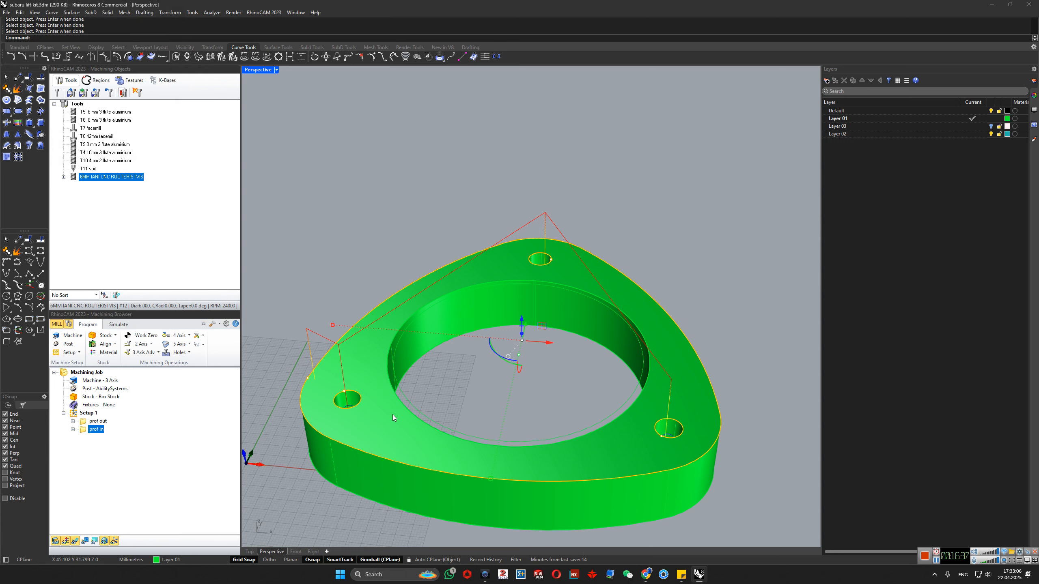
{"action": "right_click_drag", "start_coordinate": [393, 414], "coordinate": [433, 396]}
{"action": "left_click", "coordinate": [92, 454]}
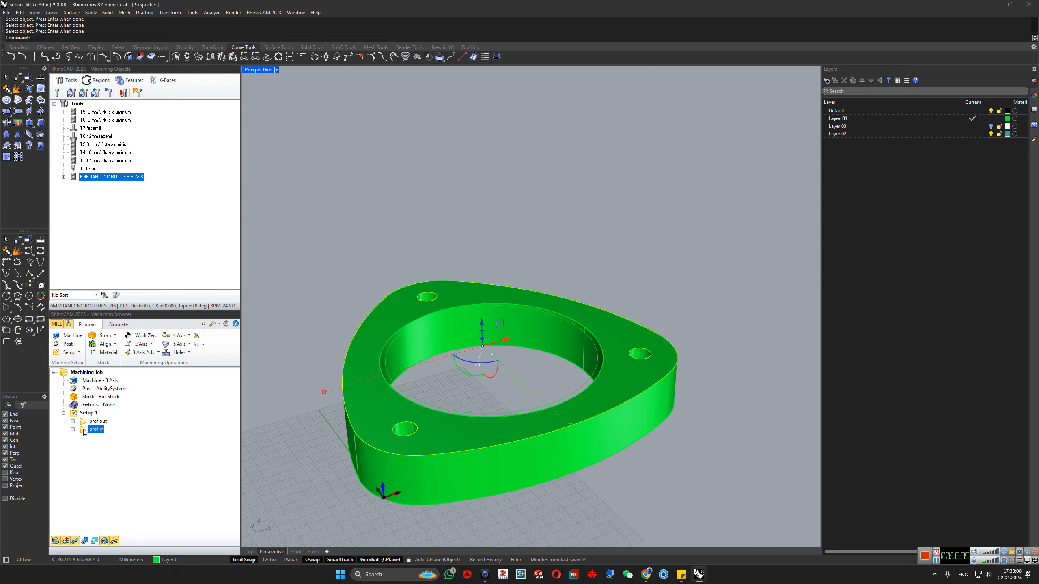
- Remove DriveRegion 4 from the prof in machining regions and regenerate the toolpath
{"action": "double_click", "coordinate": [84, 431]}
{"action": "left_click", "coordinate": [131, 300]}
{"action": "double_click", "coordinate": [87, 431]}
{"action": "left_click", "coordinate": [92, 85]}
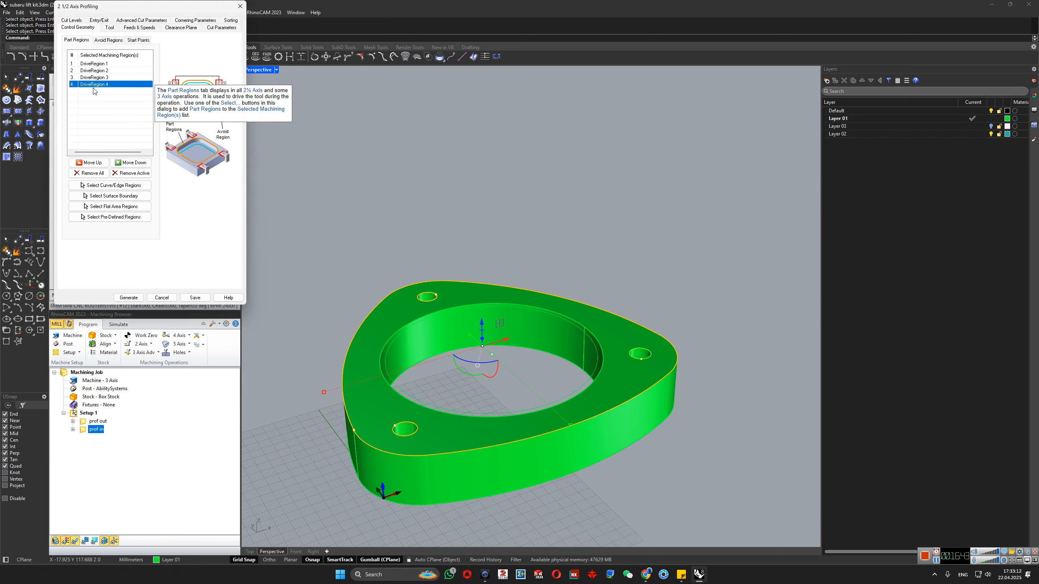
{"action": "left_click", "coordinate": [135, 173]}
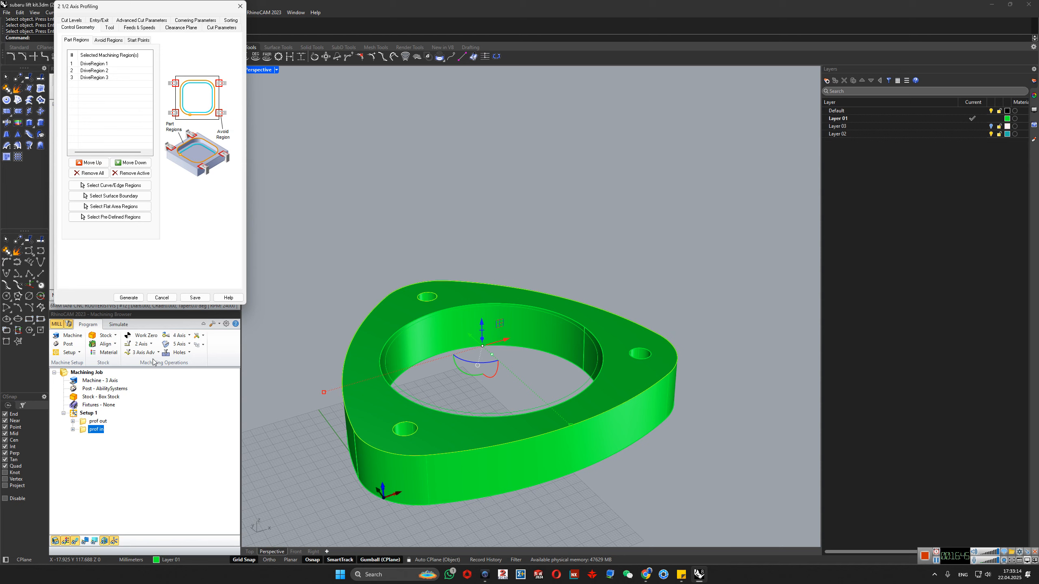
{"action": "left_click", "coordinate": [127, 298]}
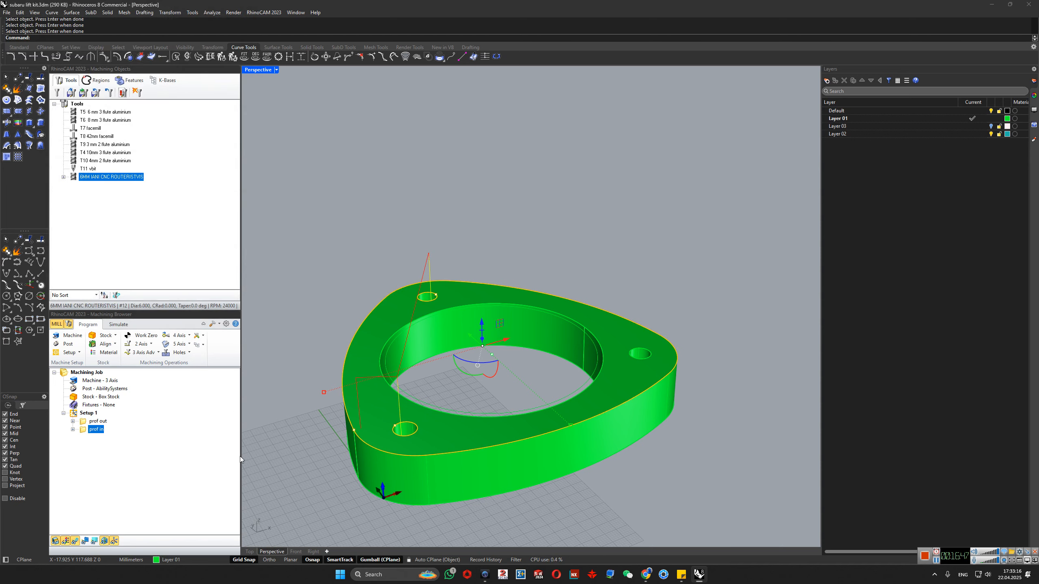
- Clear all prof in machining regions, reselect only the upper edges of the three bolt holes and the central bore, and generate the toolpath
{"action": "double_click", "coordinate": [88, 429]}
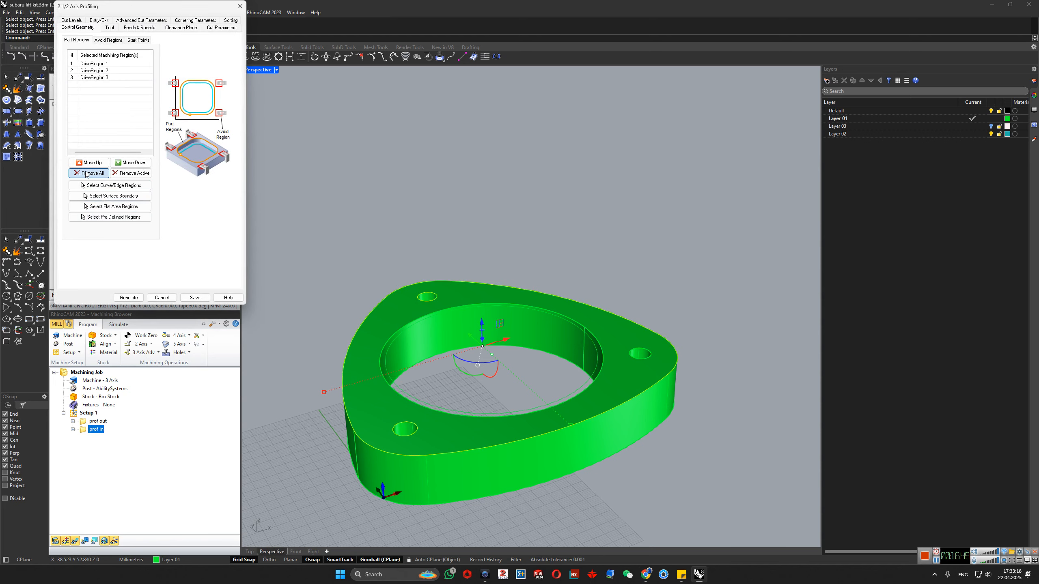
{"action": "left_click", "coordinate": [110, 188]}
{"action": "left_click", "coordinate": [418, 433]}
{"action": "left_click", "coordinate": [430, 434]}
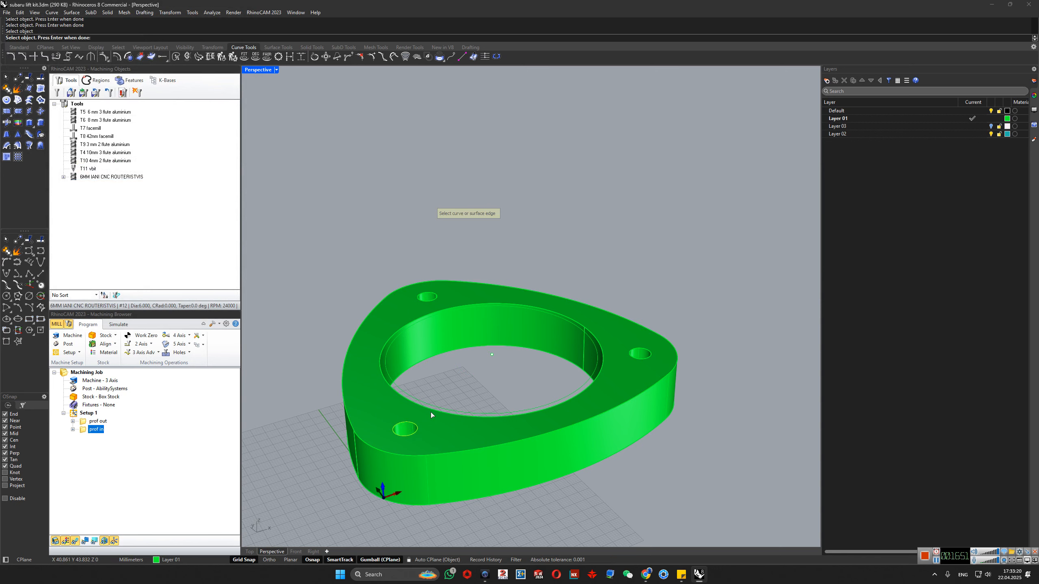
{"action": "key", "text": "Return"}
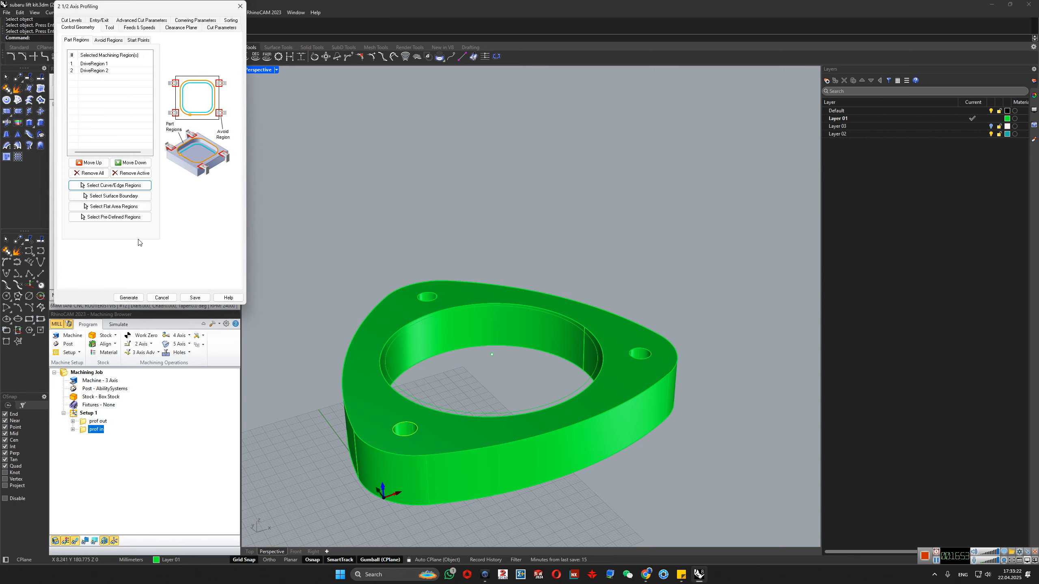
{"action": "left_click", "coordinate": [110, 185]}
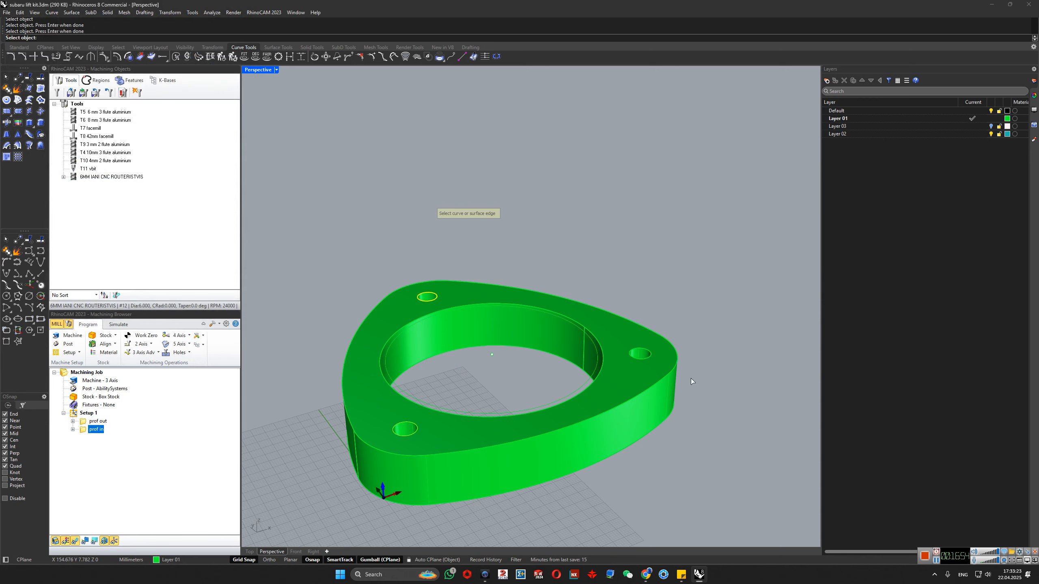
{"action": "left_click", "coordinate": [642, 351]}
{"action": "left_click", "coordinate": [667, 362]}
{"action": "key", "text": "Return"}
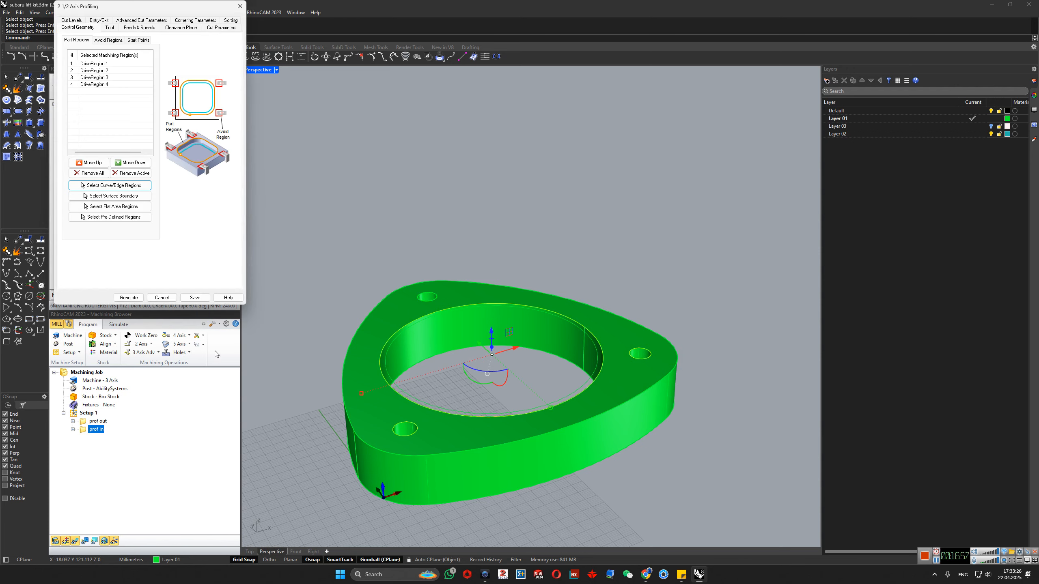
{"action": "left_click", "coordinate": [129, 298]}
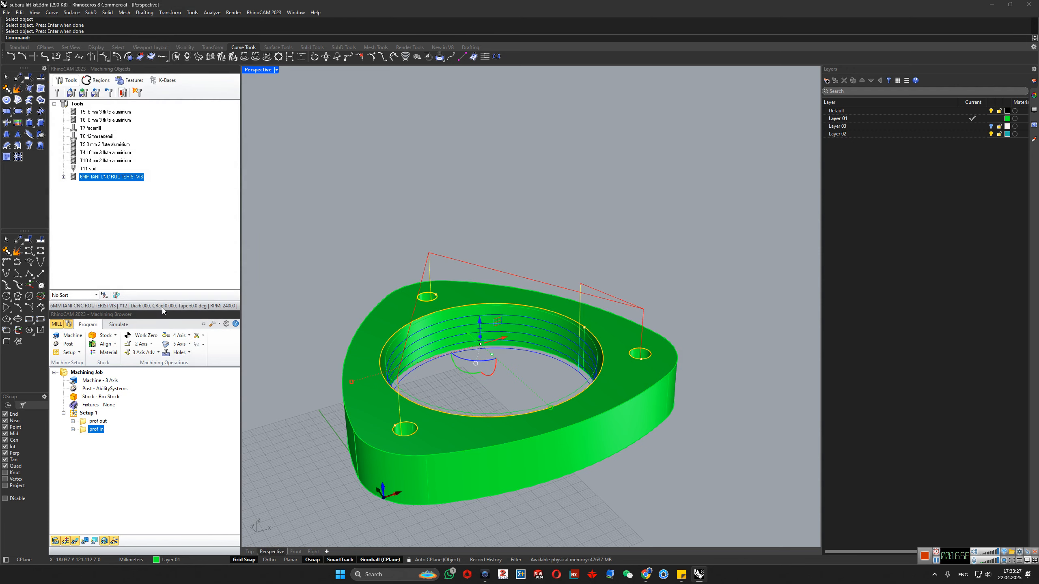
- Simulate the prof out and corrected prof in operations and examine the cut holes, bore and outer contour
{"action": "right_click", "coordinate": [87, 422]}
{"action": "left_click", "coordinate": [123, 254]}
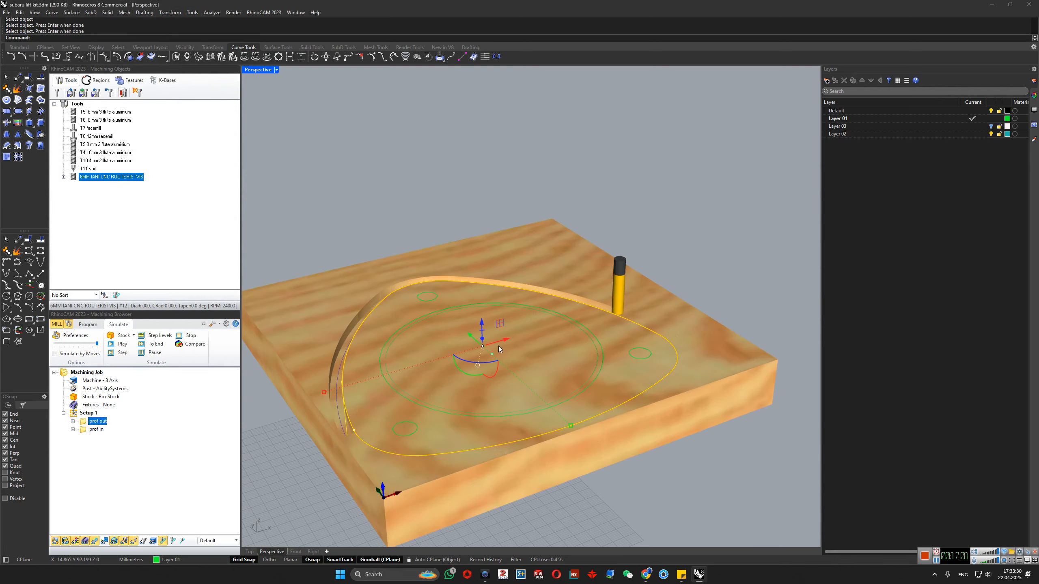
{"action": "right_click_drag", "start_coordinate": [692, 410], "coordinate": [681, 465]}
{"action": "scroll", "coordinate": [682, 464], "scroll_direction": "up", "scroll_amount": 5}
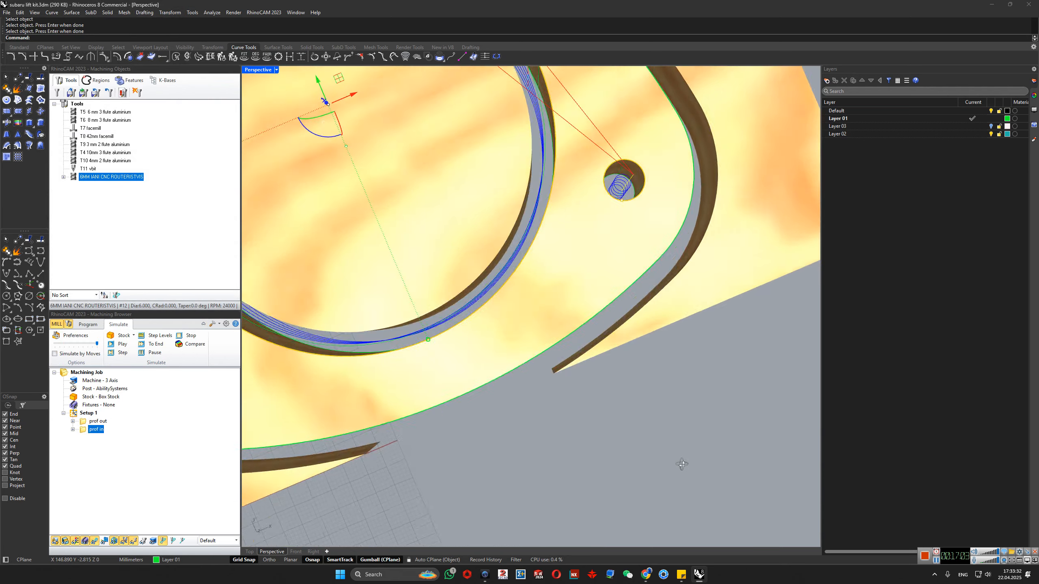
{"action": "scroll", "coordinate": [682, 461], "scroll_direction": "down", "scroll_amount": 5}
{"action": "right_click_drag", "start_coordinate": [634, 411], "coordinate": [429, 365]}
- Reorder the operations in Setup 1 so that prof in runs before prof out
{"action": "left_click", "coordinate": [96, 446]}
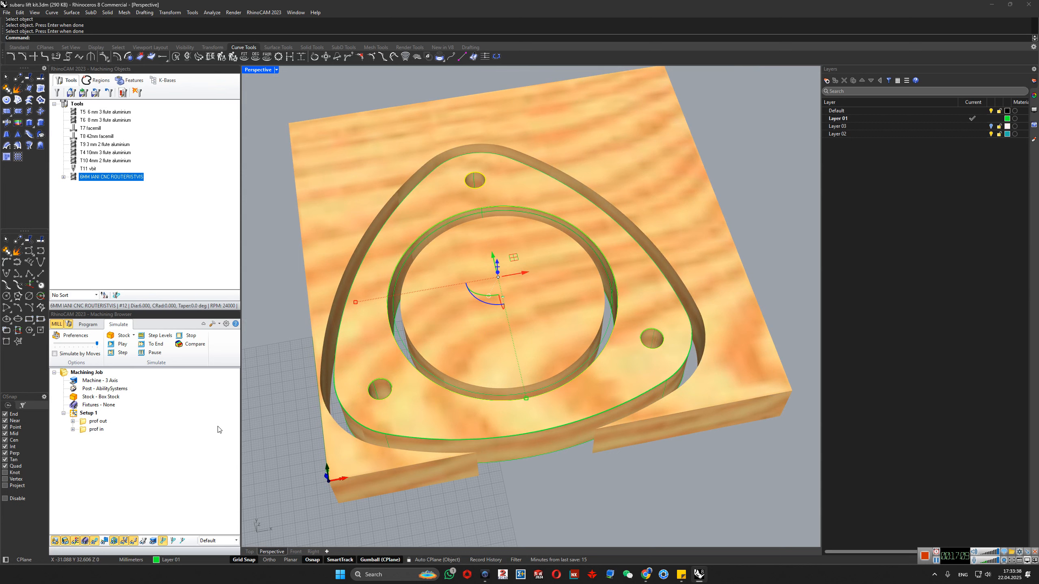
{"action": "left_click", "coordinate": [87, 432]}
{"action": "left_click_drag", "start_coordinate": [86, 432], "coordinate": [88, 422]}
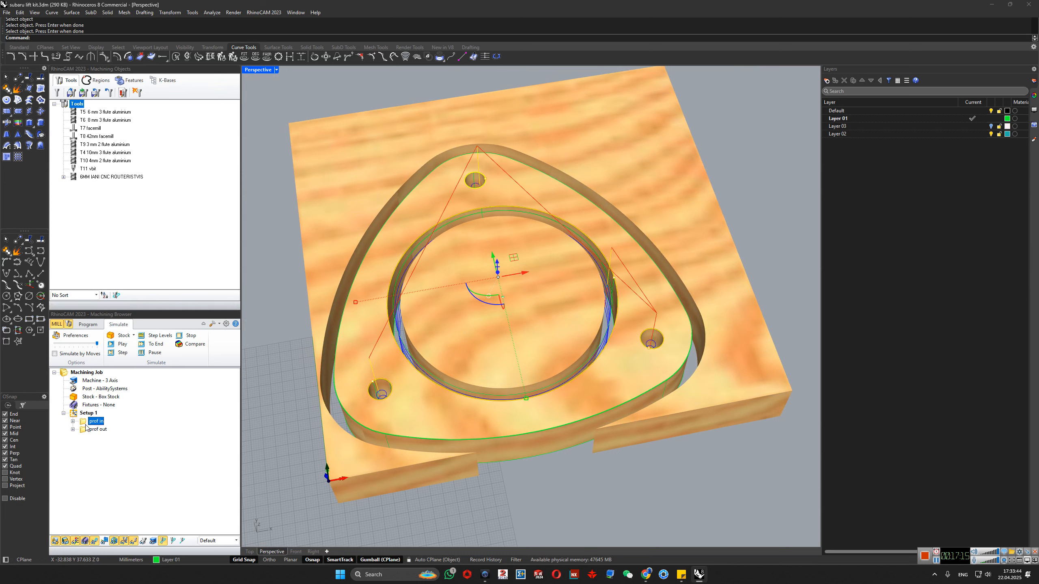
- Simulate both operations in their new order and inspect the machined stock from the front
{"action": "right_click", "coordinate": [91, 429]}
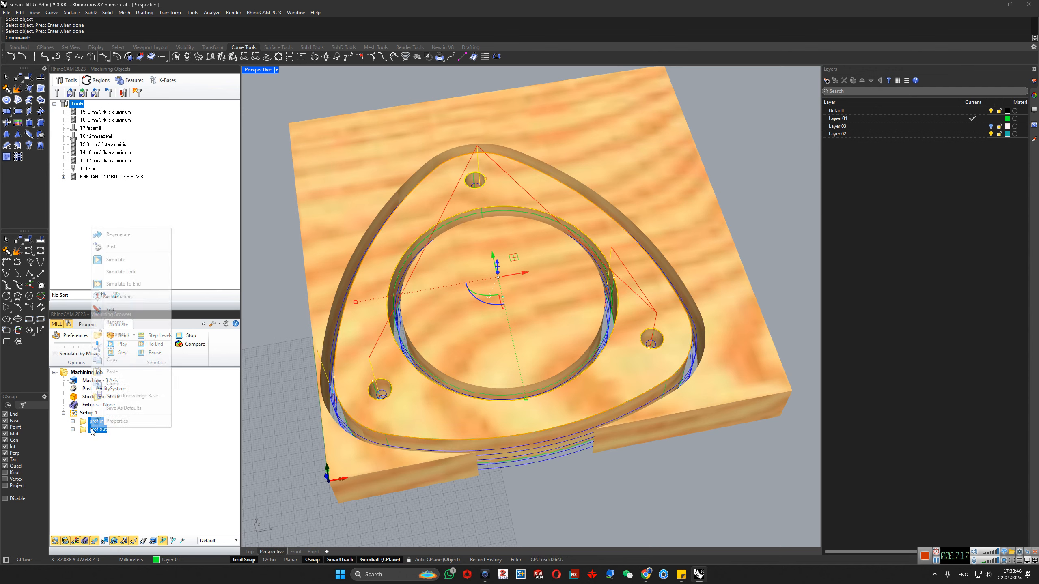
{"action": "left_click", "coordinate": [118, 271]}
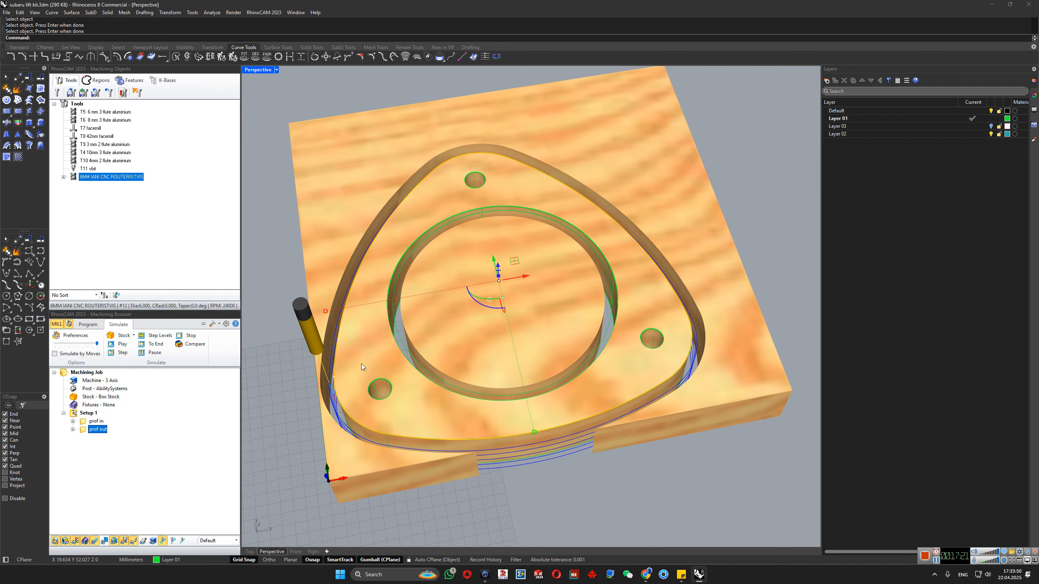
{"action": "right_click_drag", "start_coordinate": [425, 396], "coordinate": [424, 393]}
{"action": "right_click_drag", "start_coordinate": [428, 438], "coordinate": [420, 419]}
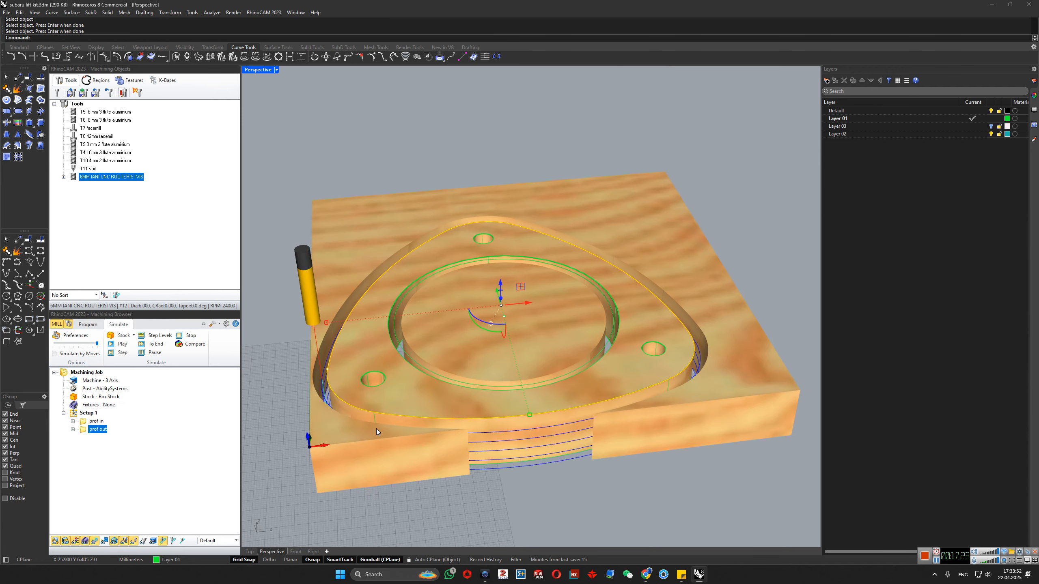
- Post the prof in and prof out operations together to the desktop as test1.nc with the AbilitySystems post, and close the generated G-code file
{"action": "left_click", "coordinate": [96, 422]}
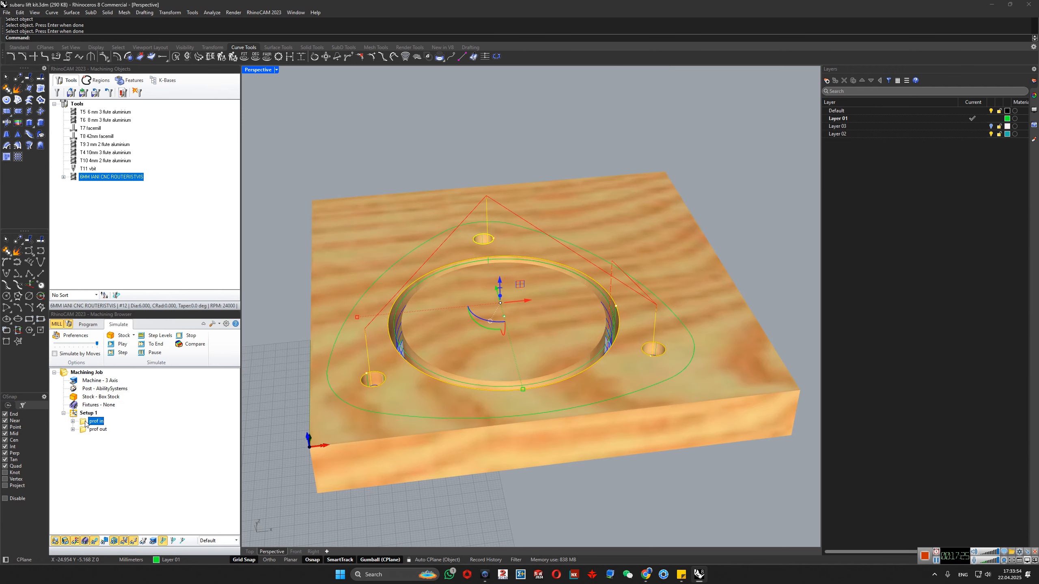
{"action": "left_click", "coordinate": [85, 429], "text": "ctrl"}
{"action": "right_click", "coordinate": [99, 431]}
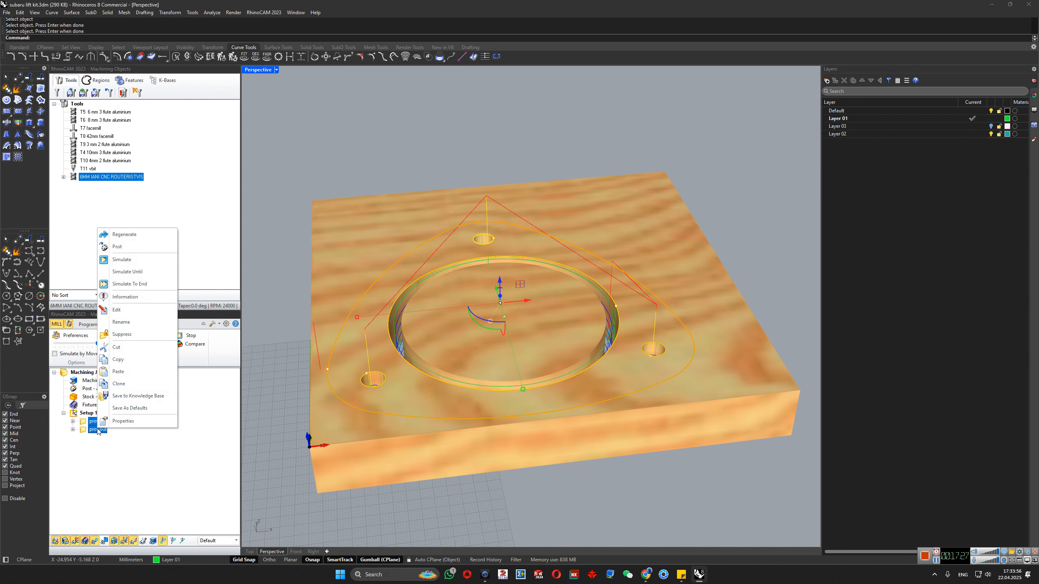
{"action": "left_click", "coordinate": [122, 247]}
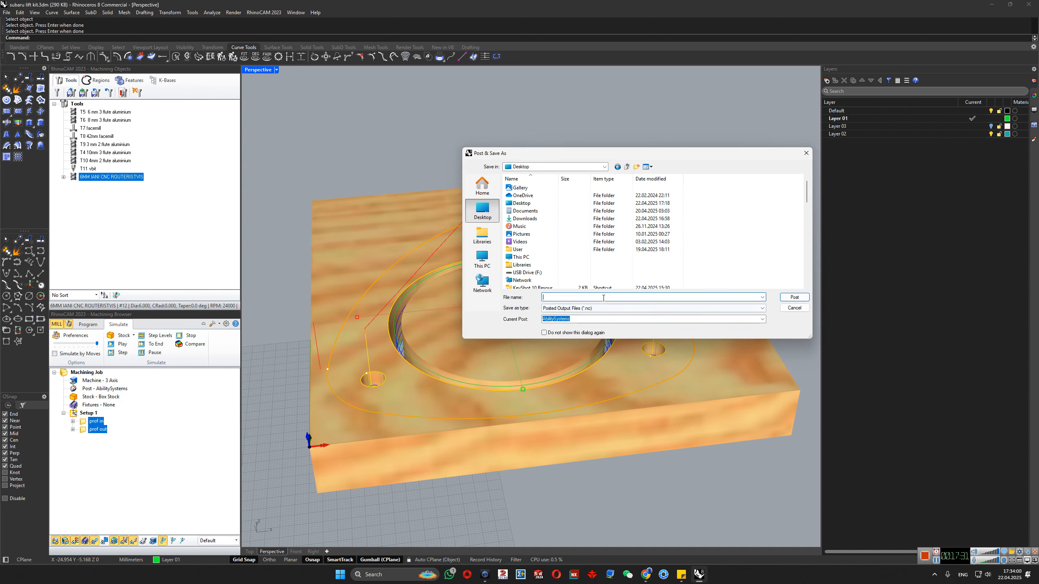
{"action": "type", "text": "test1"}
{"action": "key", "text": "Return"}
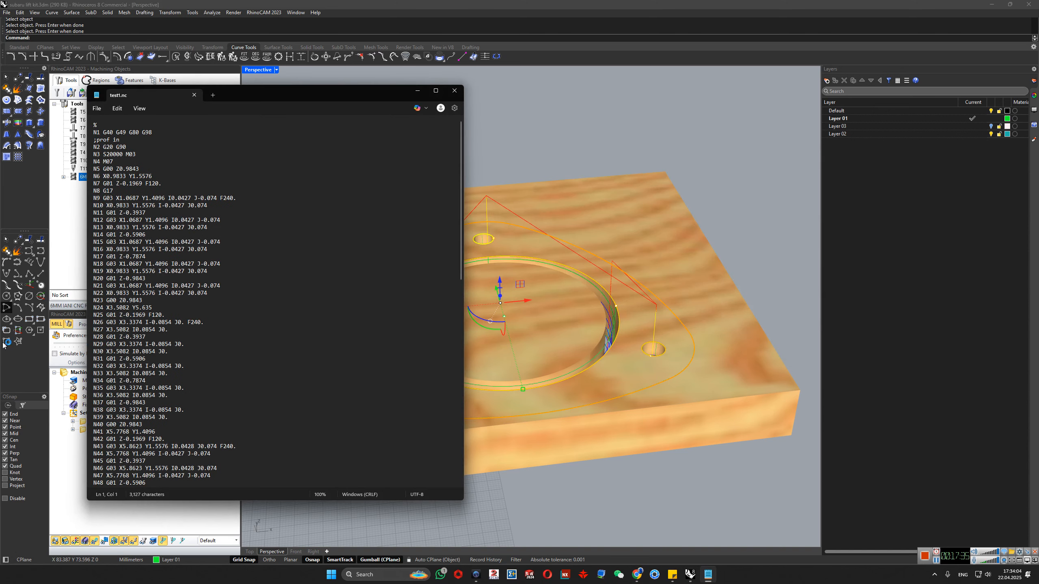
{"action": "left_click", "coordinate": [454, 91]}
{"action": "right_click", "coordinate": [85, 427]}
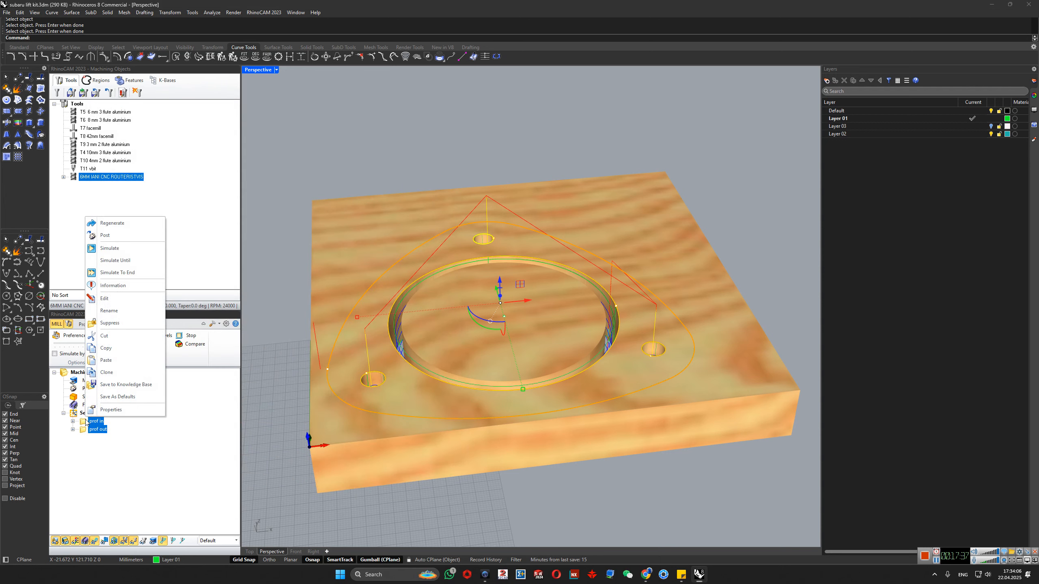
{"action": "left_click", "coordinate": [103, 242]}
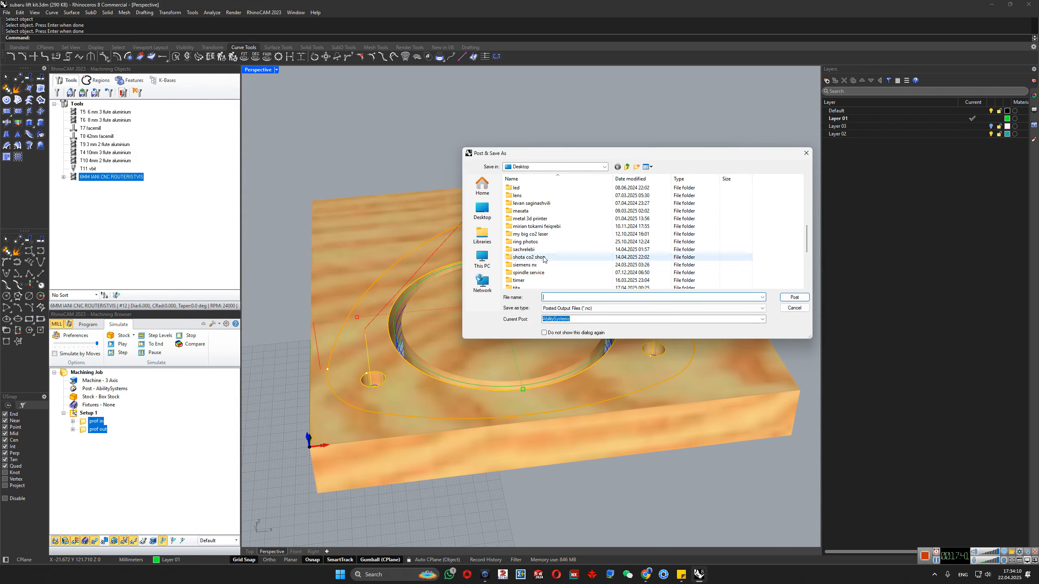
{"action": "scroll", "coordinate": [528, 210], "scroll_direction": "down", "scroll_amount": 10}
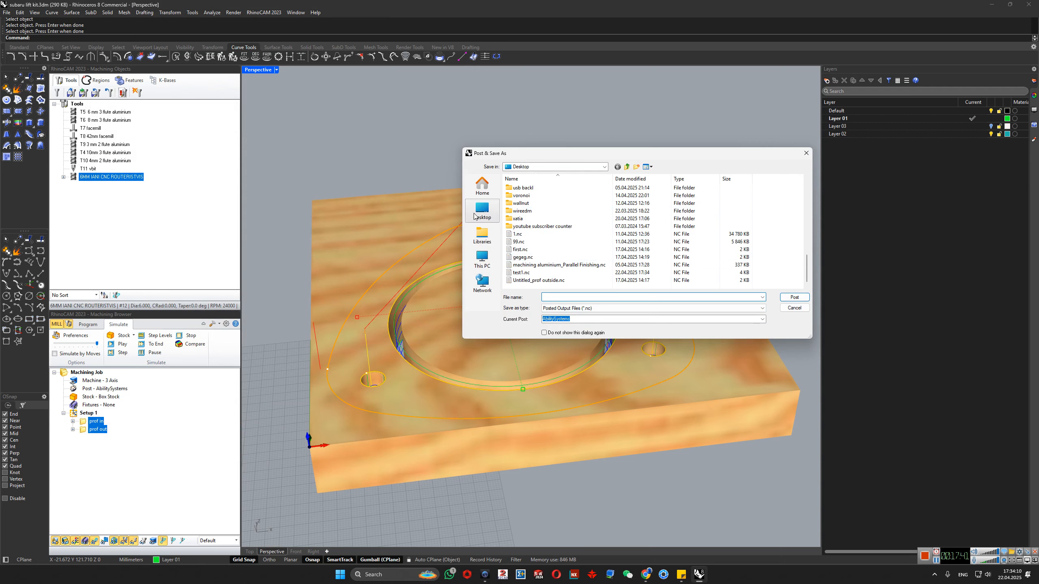
{"action": "left_click", "coordinate": [794, 307]}
{"action": "right_click_drag", "start_coordinate": [405, 472], "coordinate": [474, 478]}
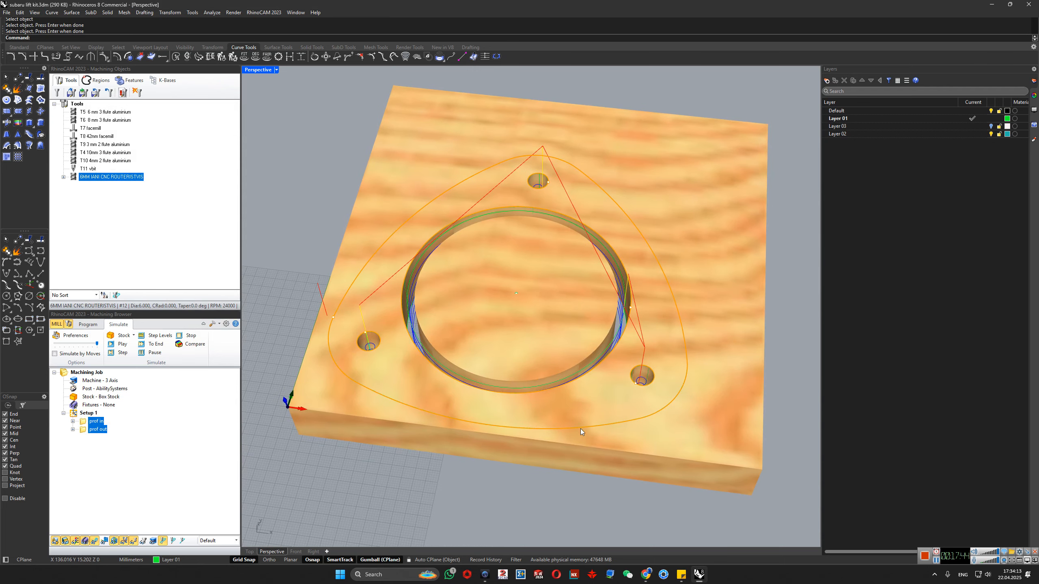
- Open the prof out operation's settings and review its cut parameters, clearance plane, feeds and speeds, advanced parameters, entry/exit and cut levels
{"action": "left_click", "coordinate": [83, 484]}
{"action": "double_click", "coordinate": [97, 429]}
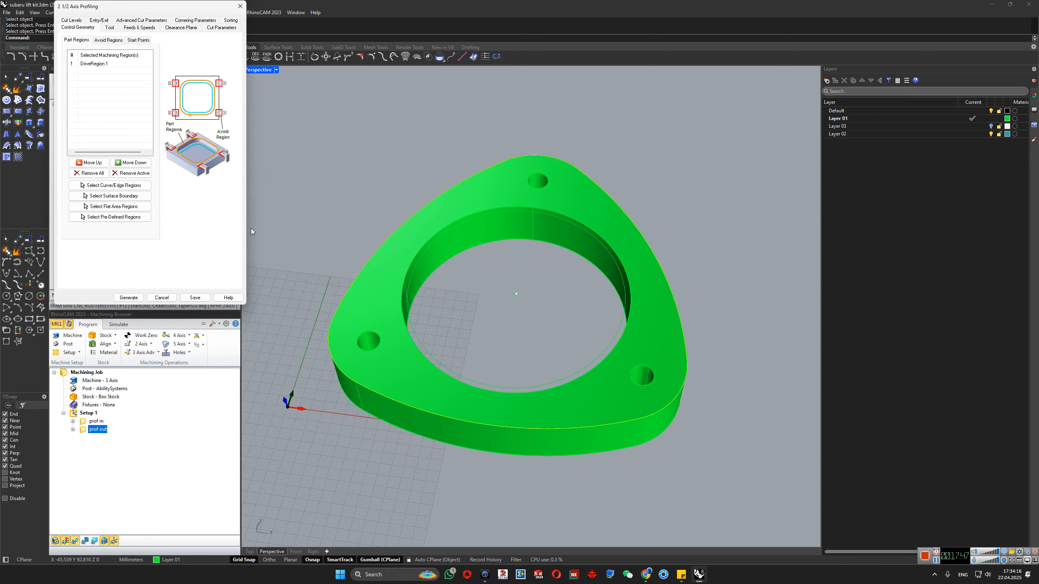
{"action": "left_click", "coordinate": [220, 28]}
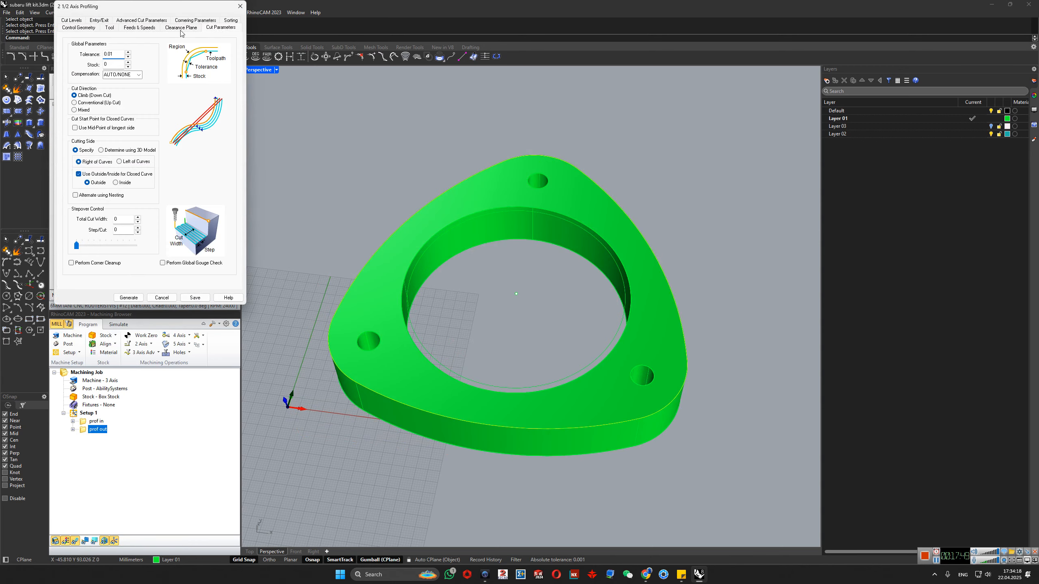
{"action": "left_click", "coordinate": [180, 28]}
{"action": "left_click", "coordinate": [133, 29]}
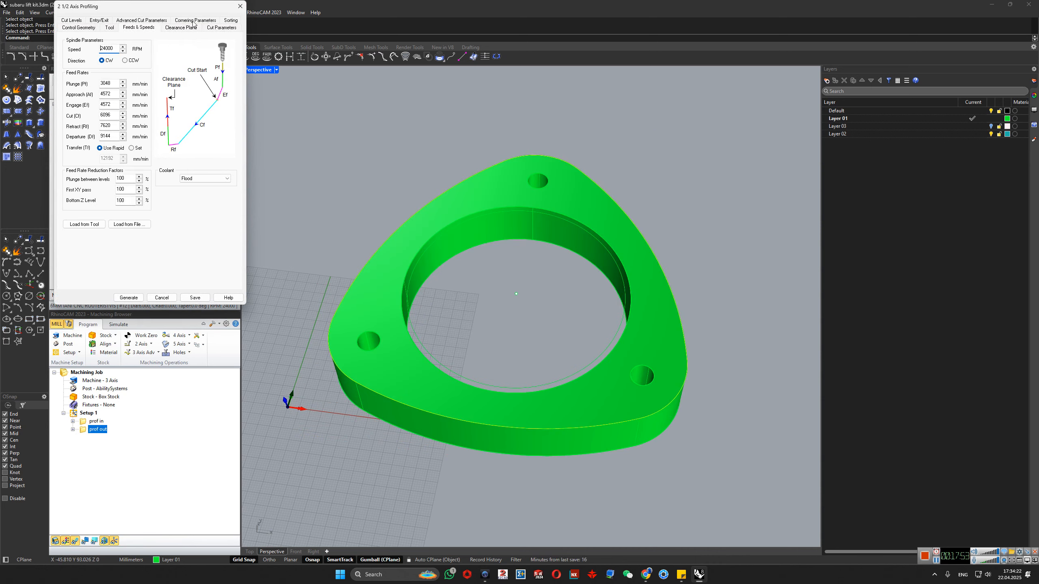
{"action": "left_click", "coordinate": [144, 22]}
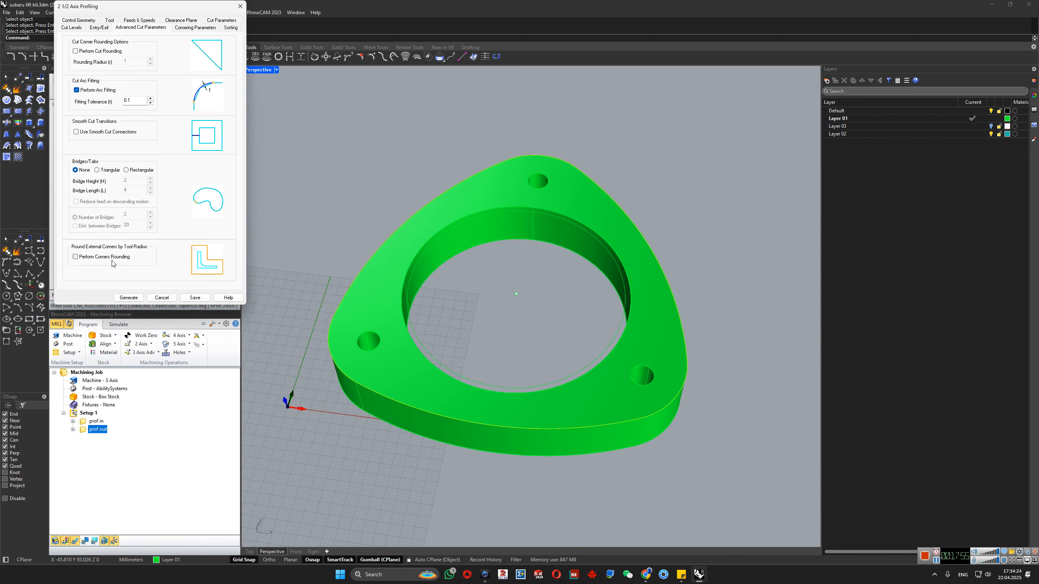
{"action": "left_click", "coordinate": [104, 28]}
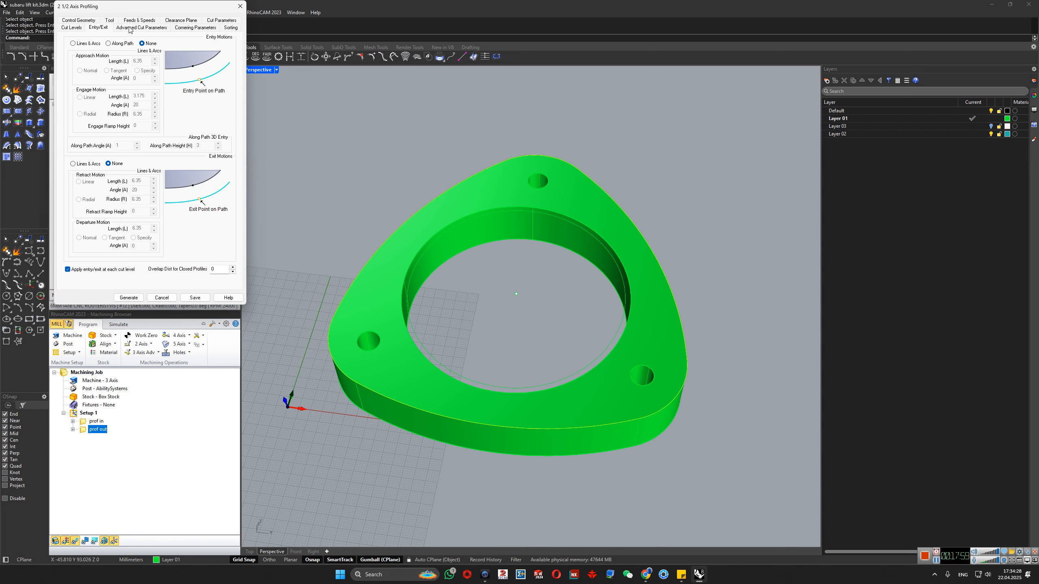
{"action": "left_click", "coordinate": [130, 29]}
{"action": "left_click", "coordinate": [72, 28]}
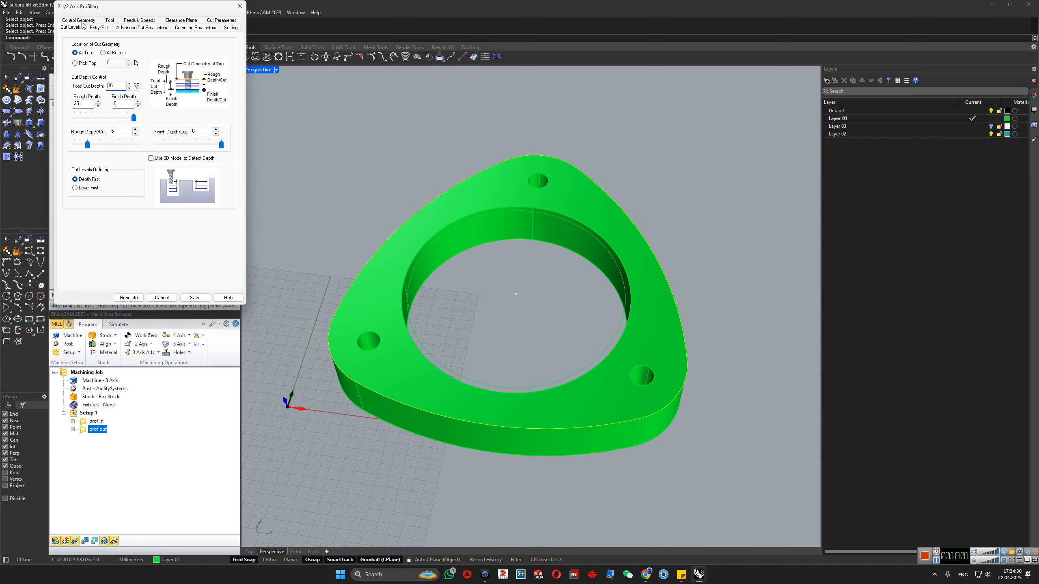
{"action": "left_click", "coordinate": [98, 28]}
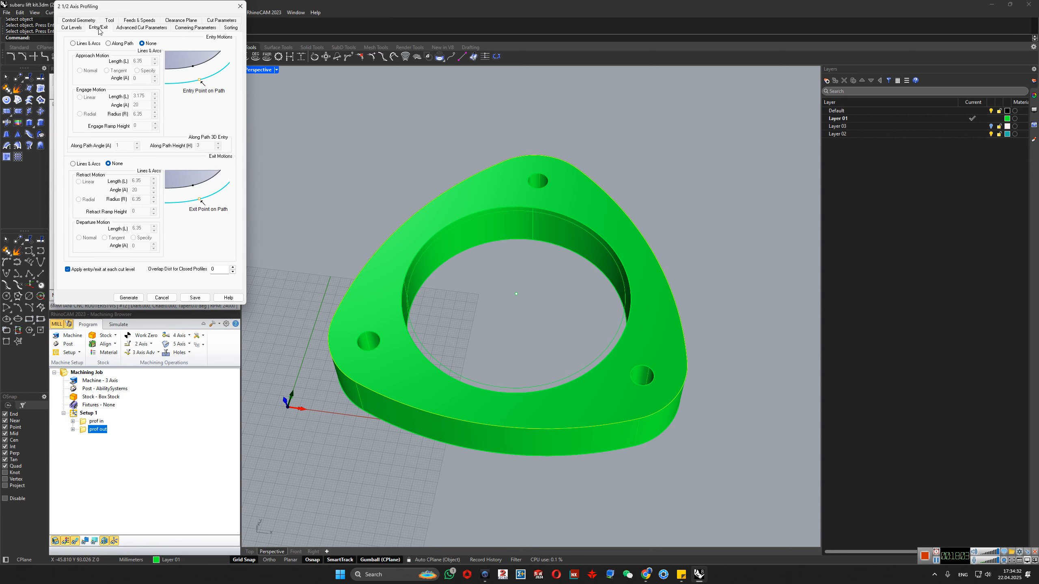
- Add 3 rectangular bridges to prof out with height 1, length 3 and reduced feed on descending motion, and regenerate the toolpath
{"action": "left_click", "coordinate": [141, 29]}
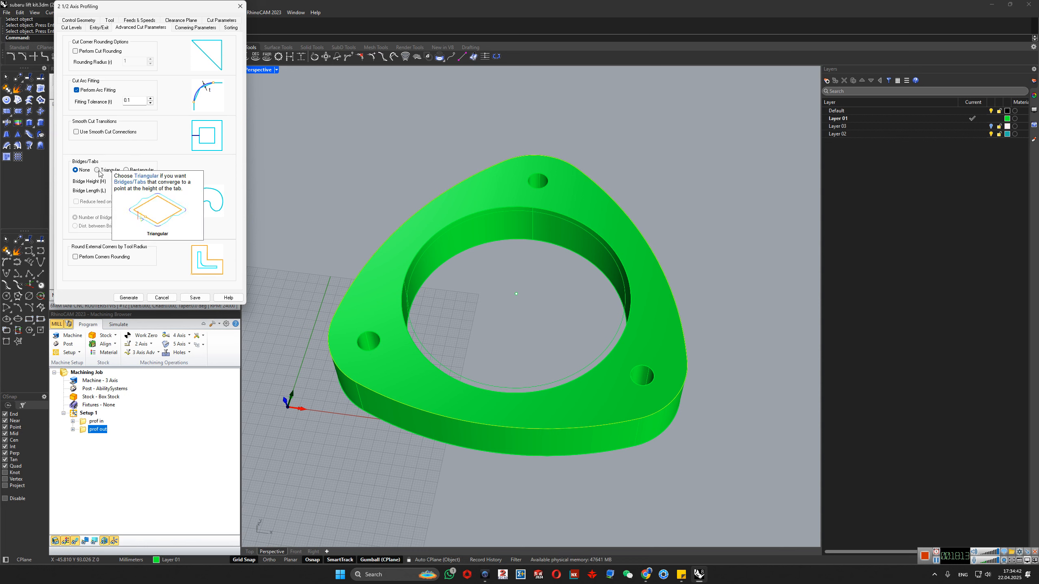
{"action": "left_click", "coordinate": [126, 171]}
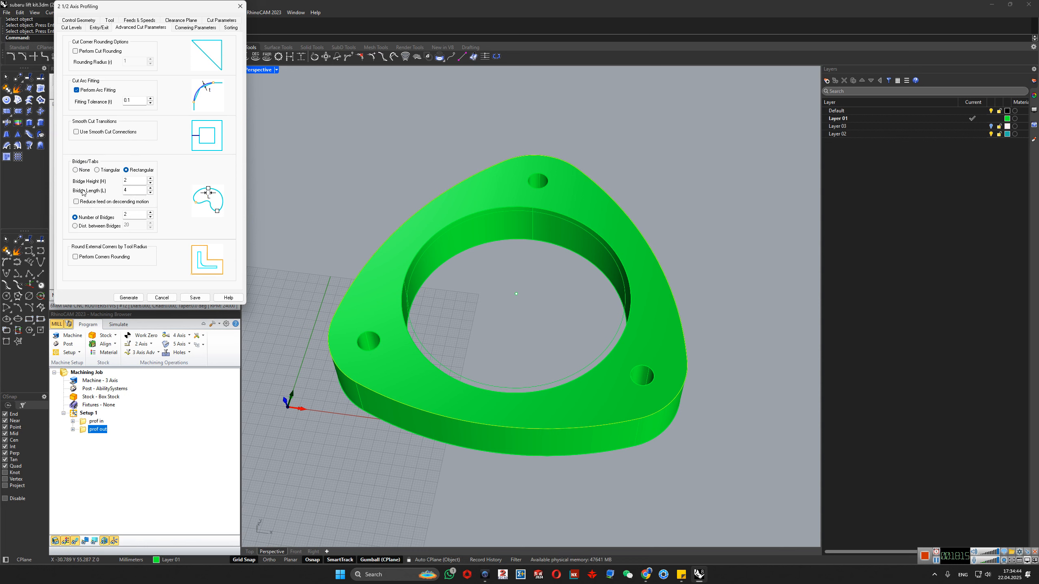
{"action": "double_click", "coordinate": [128, 181]}
{"action": "double_click", "coordinate": [138, 191]}
{"action": "type", "text": "3"}
{"action": "left_click", "coordinate": [139, 181]}
{"action": "left_click", "coordinate": [77, 201]}
{"action": "double_click", "coordinate": [127, 214]}
{"action": "type", "text": "3"}
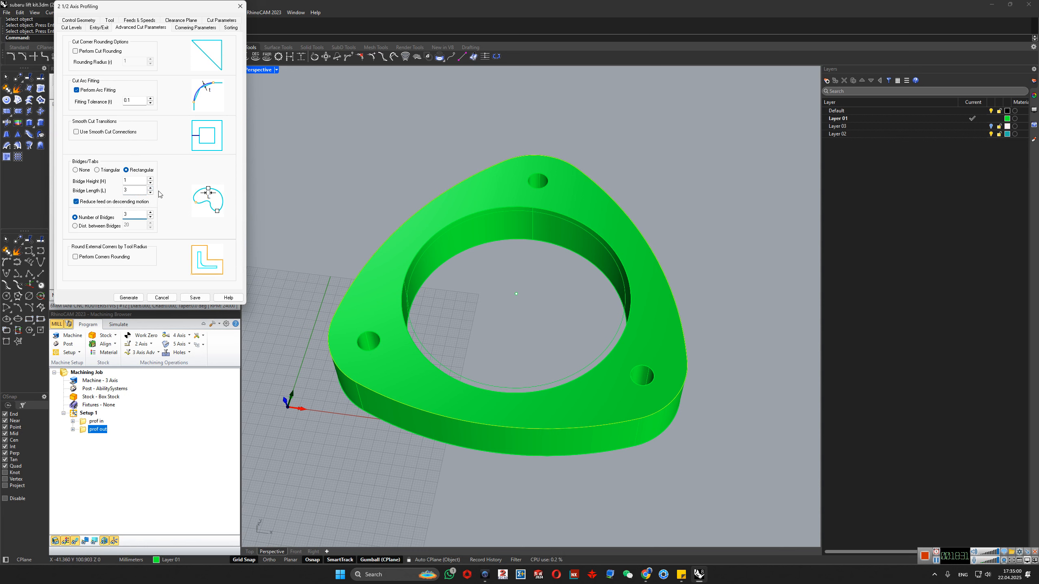
{"action": "left_click", "coordinate": [128, 297]}
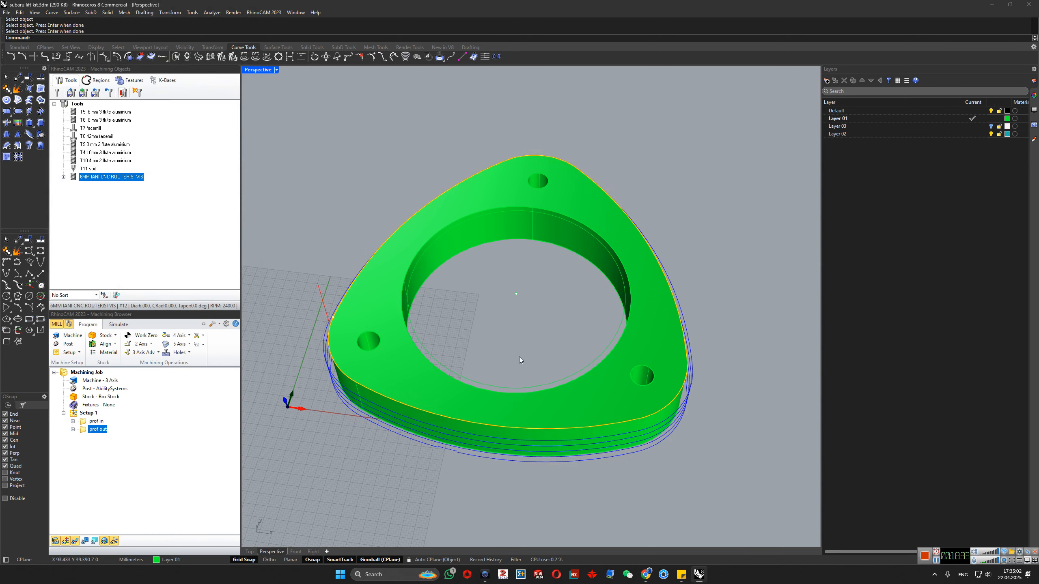
- Examine the regenerated outer contour toolpath where it rises over a bridge at the flange's lower edge
{"action": "right_click_drag", "start_coordinate": [478, 430], "coordinate": [494, 297]}
{"action": "scroll", "coordinate": [475, 431], "scroll_direction": "up", "scroll_amount": 6}
{"action": "scroll", "coordinate": [372, 405], "scroll_direction": "up", "scroll_amount": 8}
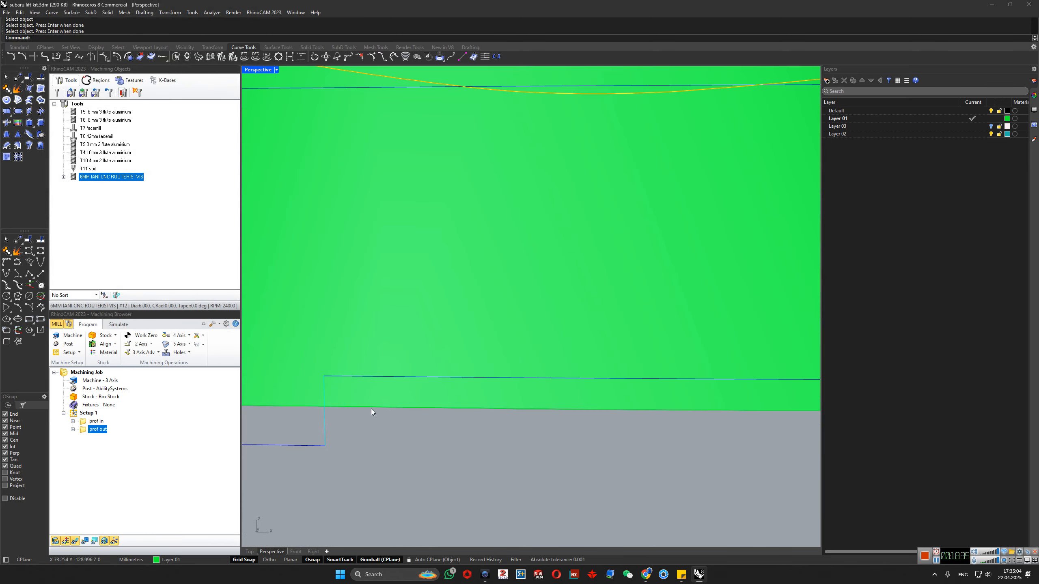
{"action": "scroll", "coordinate": [368, 434], "scroll_direction": "down", "scroll_amount": 8}
{"action": "scroll", "coordinate": [453, 427], "scroll_direction": "down", "scroll_amount": 3}
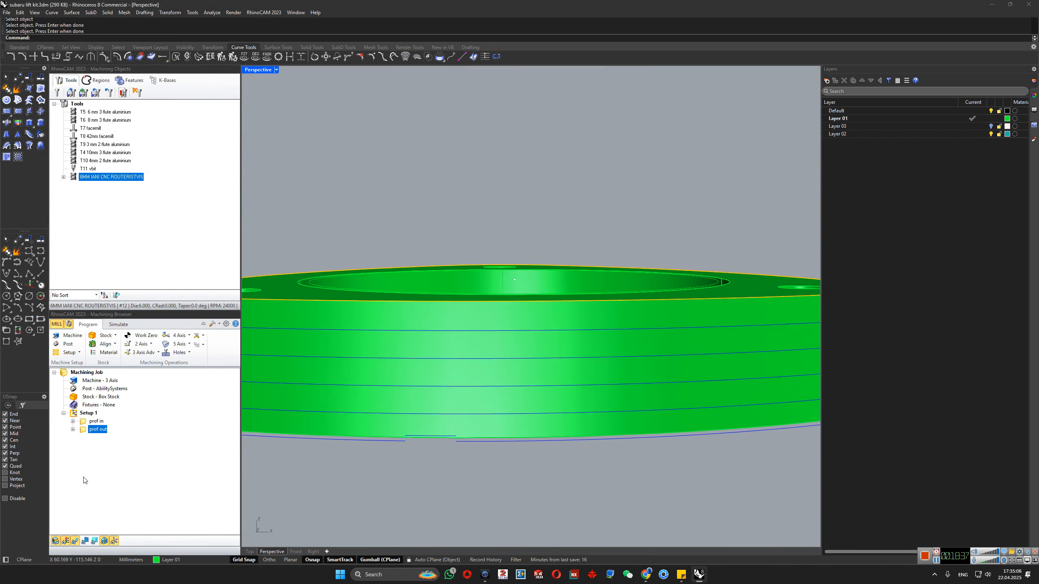
- Simulate the prof in and prof out operations on the box stock
{"action": "right_click", "coordinate": [86, 432]}
{"action": "left_click", "coordinate": [106, 349]}
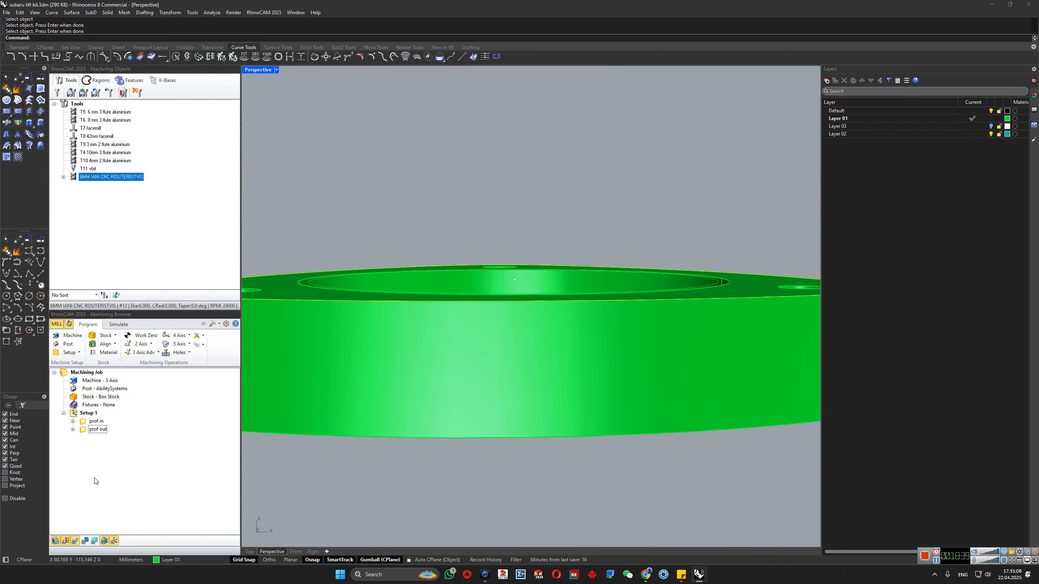
{"action": "right_click", "coordinate": [96, 421]}
{"action": "left_click", "coordinate": [102, 241]}
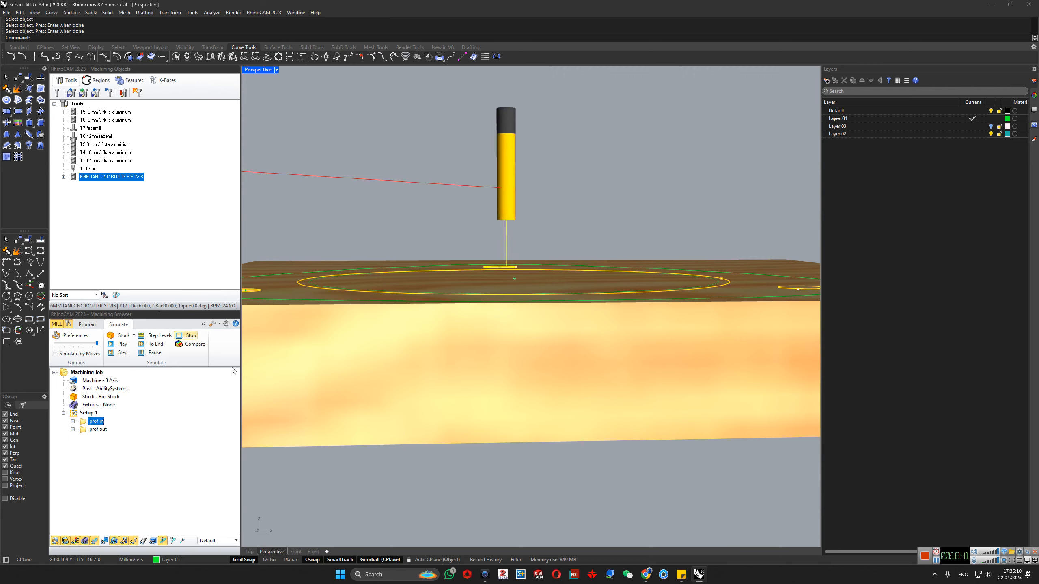
{"action": "scroll", "coordinate": [409, 404], "scroll_direction": "down", "scroll_amount": 5}
{"action": "scroll", "coordinate": [453, 431], "scroll_direction": "down", "scroll_amount": 4}
- Inspect the rectangular bridges between the flange and the surrounding stock from above and from several sides
{"action": "right_click_drag", "start_coordinate": [452, 431], "coordinate": [416, 459]}
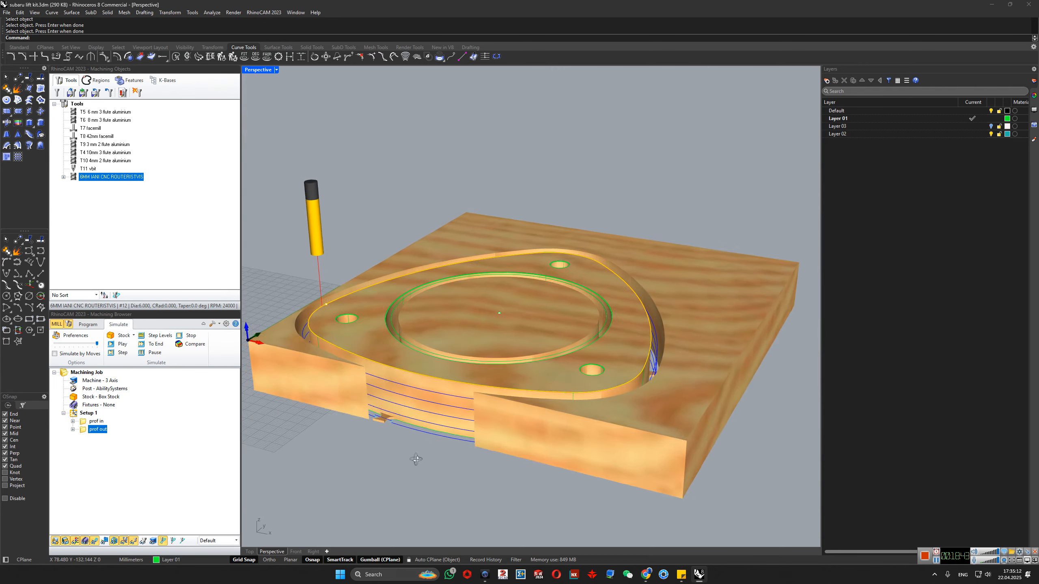
{"action": "scroll", "coordinate": [378, 421], "scroll_direction": "up", "scroll_amount": 10}
{"action": "scroll", "coordinate": [421, 416], "scroll_direction": "down", "scroll_amount": 6}
{"action": "right_click_drag", "start_coordinate": [413, 421], "coordinate": [663, 423]}
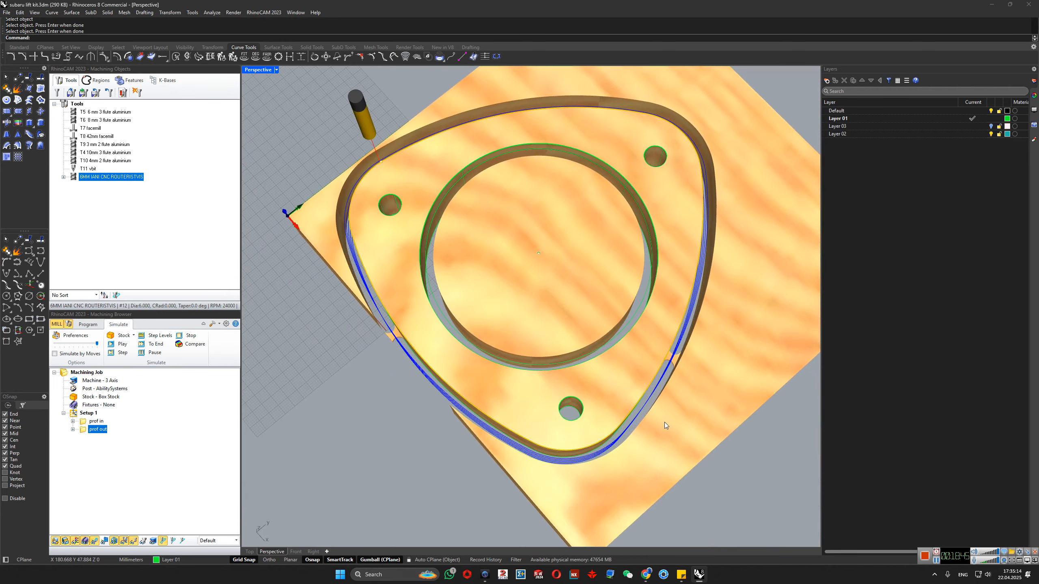
{"action": "scroll", "coordinate": [667, 344], "scroll_direction": "up", "scroll_amount": 8}
{"action": "scroll", "coordinate": [667, 344], "scroll_direction": "down", "scroll_amount": 8}
{"action": "right_click_drag", "start_coordinate": [664, 352], "coordinate": [531, 262]}
{"action": "scroll", "coordinate": [531, 262], "scroll_direction": "up", "scroll_amount": 6}
{"action": "scroll", "coordinate": [491, 184], "scroll_direction": "down", "scroll_amount": 3}
{"action": "scroll", "coordinate": [526, 285], "scroll_direction": "up", "scroll_amount": 3}
{"action": "right_click_drag", "start_coordinate": [477, 145], "coordinate": [459, 290]}
{"action": "scroll", "coordinate": [459, 290], "scroll_direction": "down", "scroll_amount": 4}
{"action": "right_click_drag", "start_coordinate": [536, 356], "coordinate": [477, 385]}
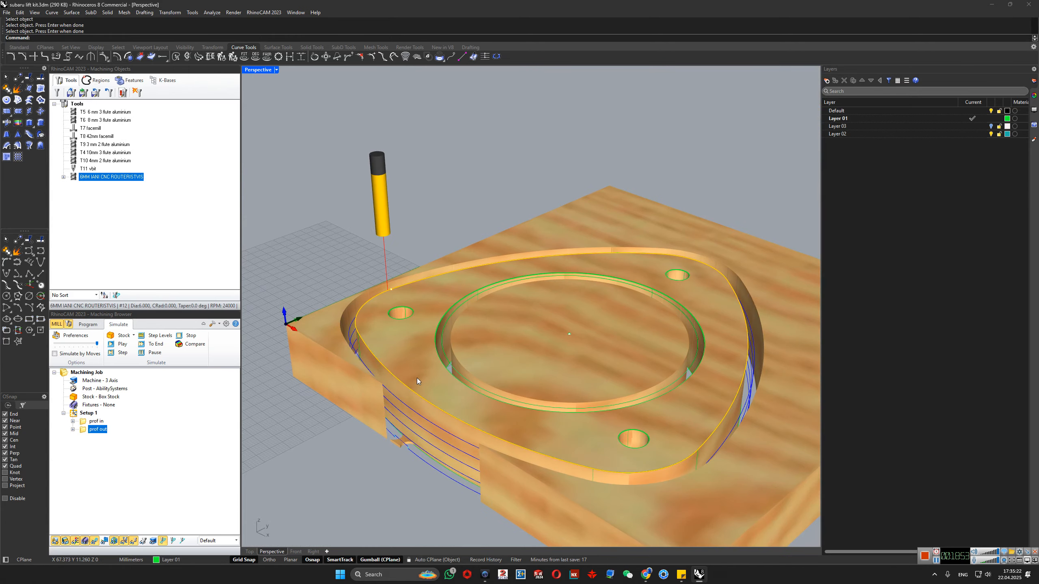
- Highlight the flange model inside the simulated stock to examine how the bridges hold it, and clear the selection
{"action": "left_click", "coordinate": [410, 360]}
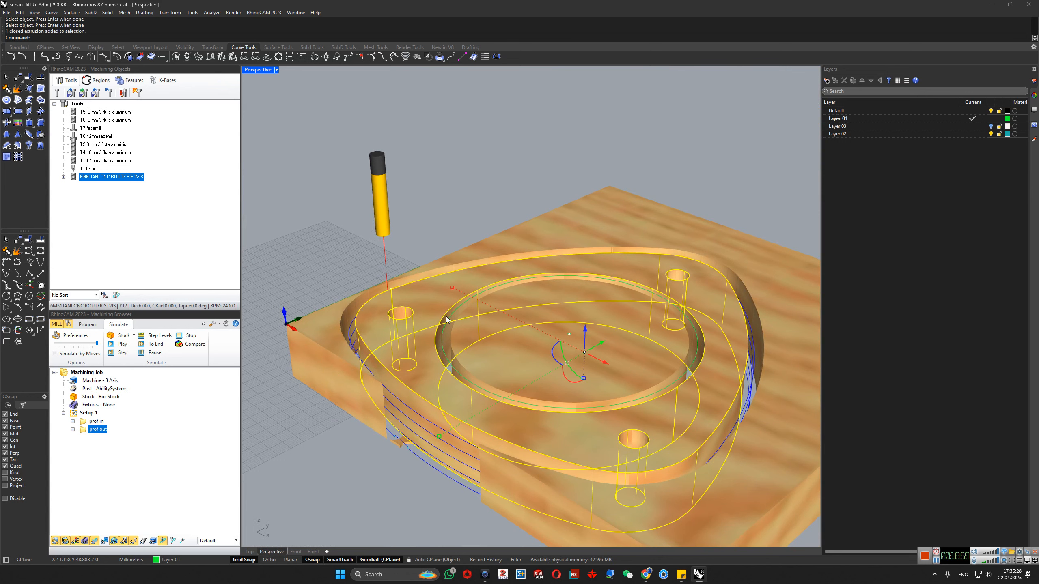
{"action": "scroll", "coordinate": [394, 439], "scroll_direction": "up", "scroll_amount": 3}
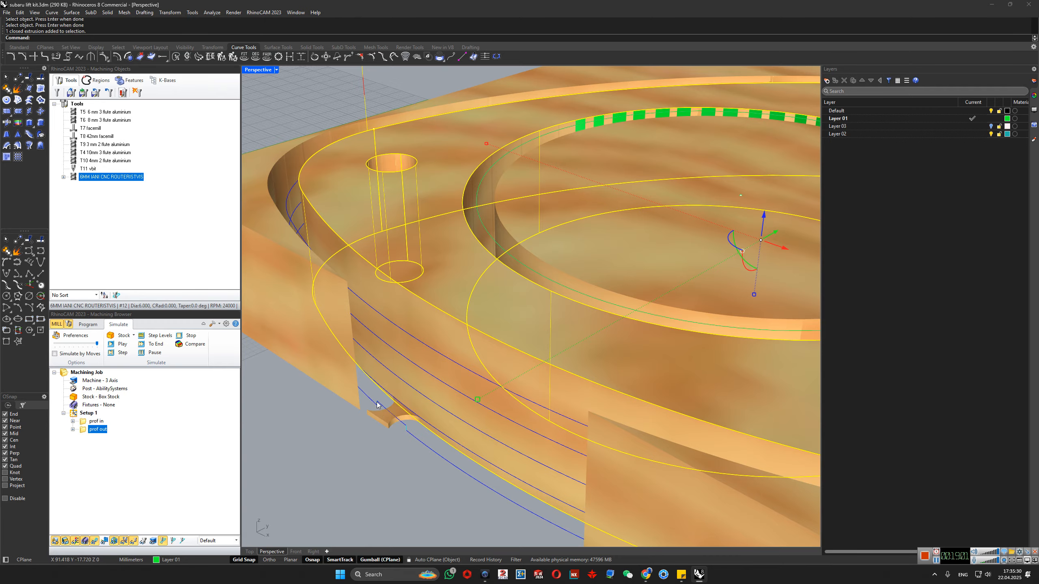
{"action": "scroll", "coordinate": [376, 405], "scroll_direction": "down", "scroll_amount": 5}
{"action": "scroll", "coordinate": [490, 454], "scroll_direction": "up", "scroll_amount": 4}
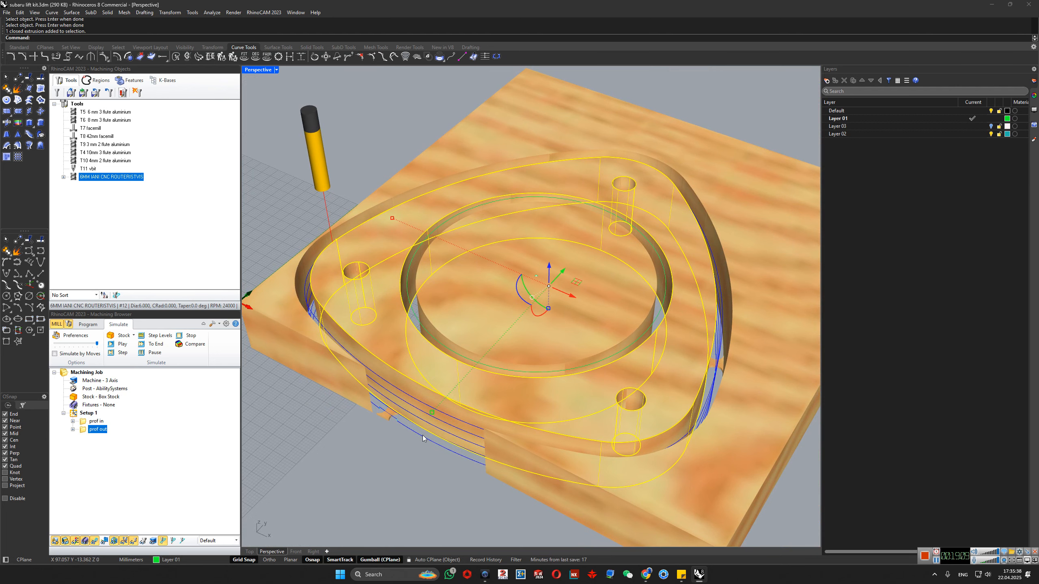
{"action": "scroll", "coordinate": [412, 433], "scroll_direction": "down", "scroll_amount": 6}
{"action": "left_click", "coordinate": [411, 226]}
{"action": "right_click_drag", "start_coordinate": [417, 362], "coordinate": [506, 400]}
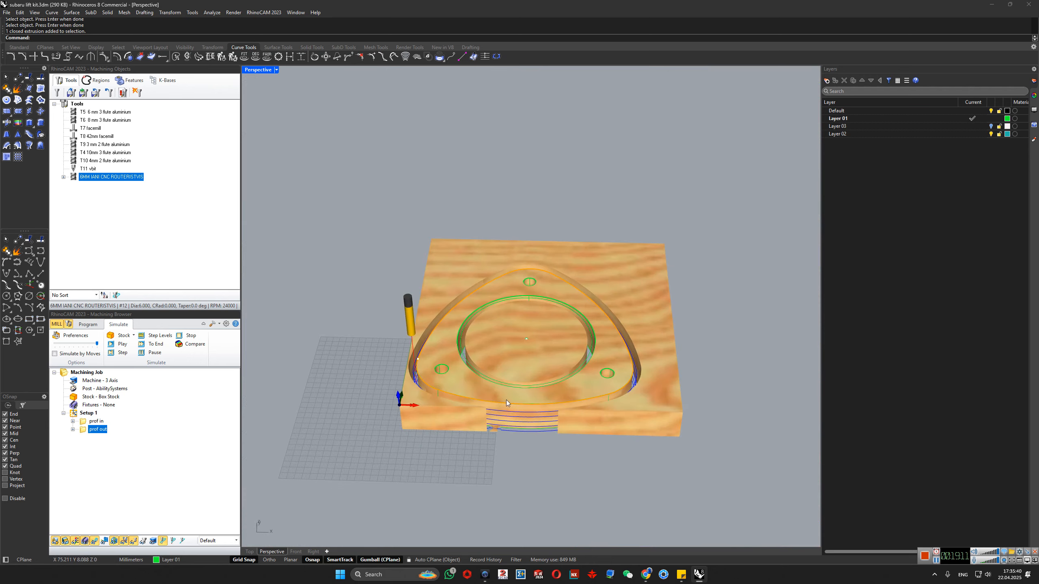
{"action": "scroll", "coordinate": [507, 400], "scroll_direction": "up", "scroll_amount": 3}
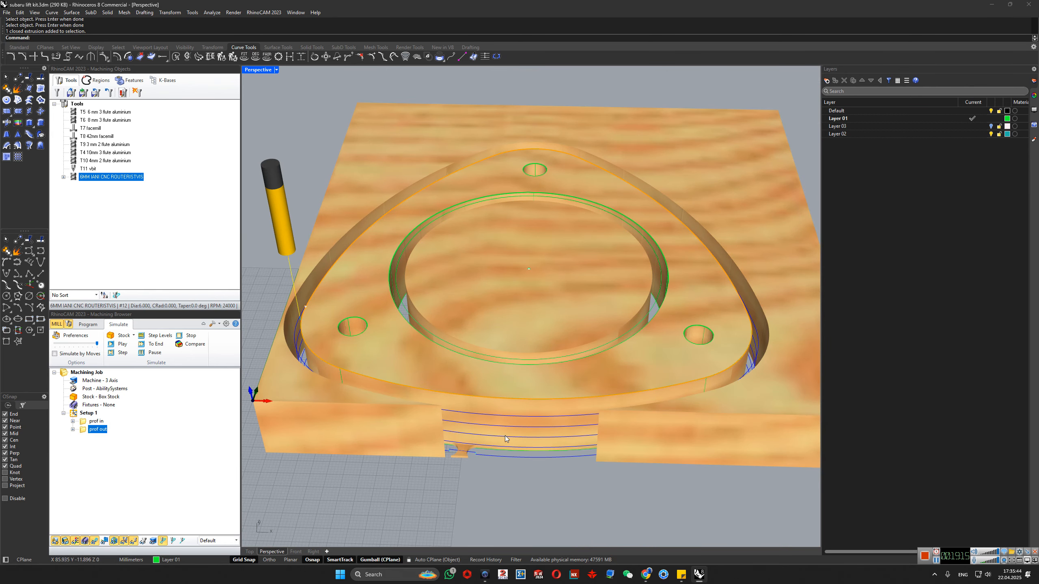
- Change prof out's bridge type to triangular and regenerate the toolpath
{"action": "double_click", "coordinate": [84, 430]}
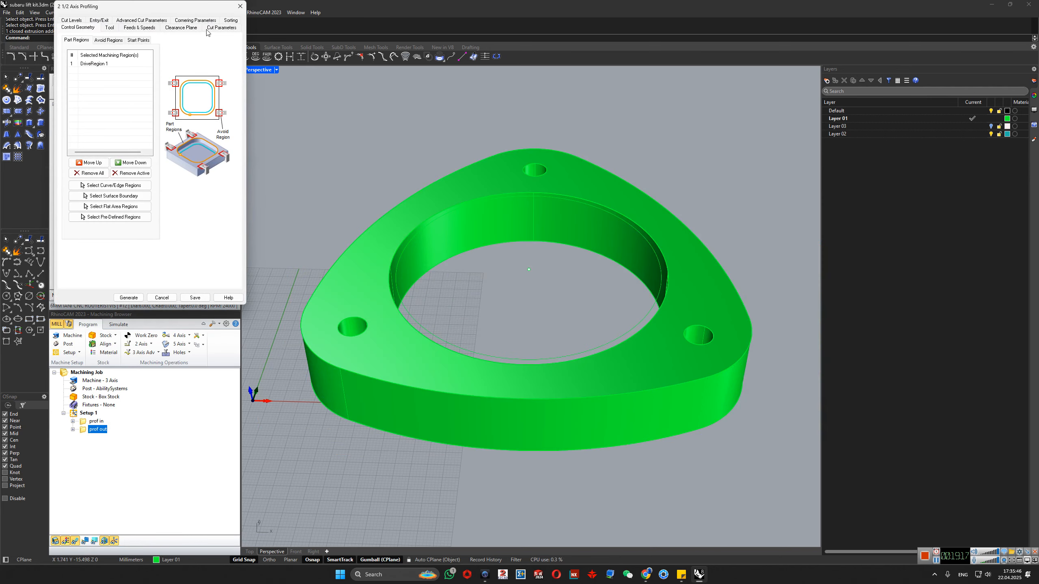
{"action": "left_click", "coordinate": [210, 30]}
{"action": "left_click", "coordinate": [176, 30]}
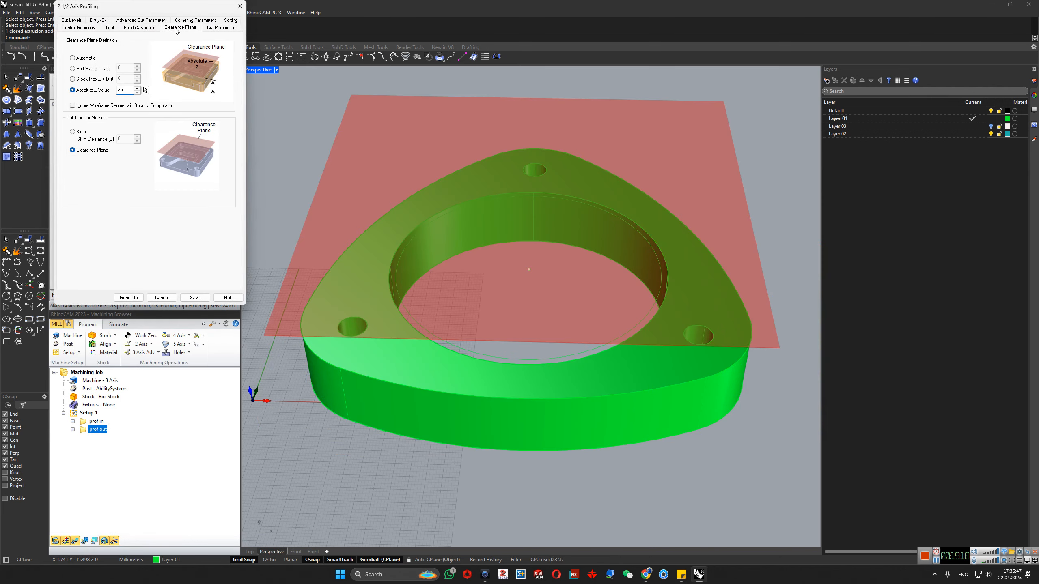
{"action": "left_click", "coordinate": [140, 29]}
{"action": "left_click", "coordinate": [109, 29]}
{"action": "left_click", "coordinate": [68, 28]}
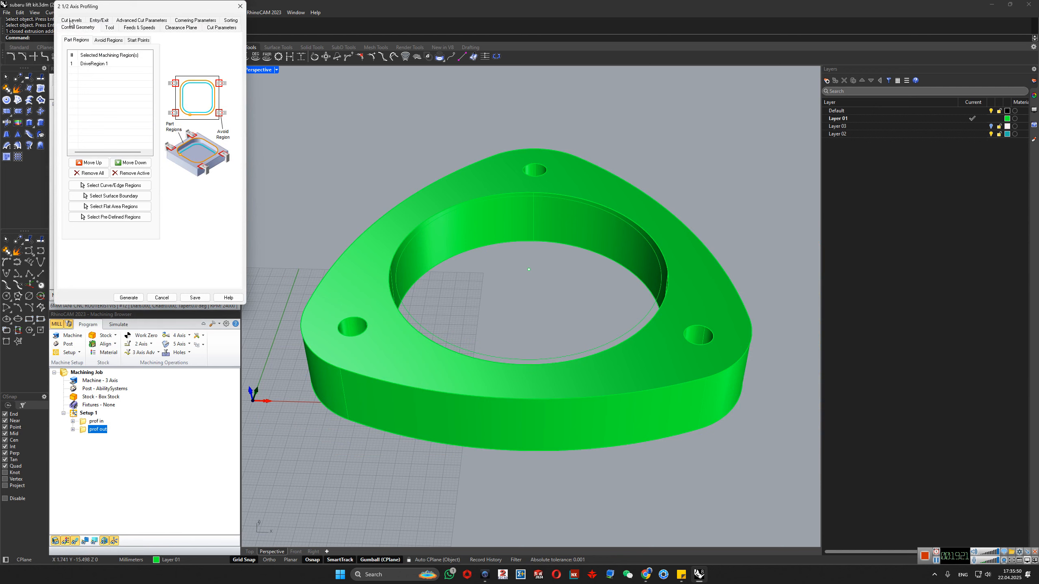
{"action": "left_click", "coordinate": [123, 21]}
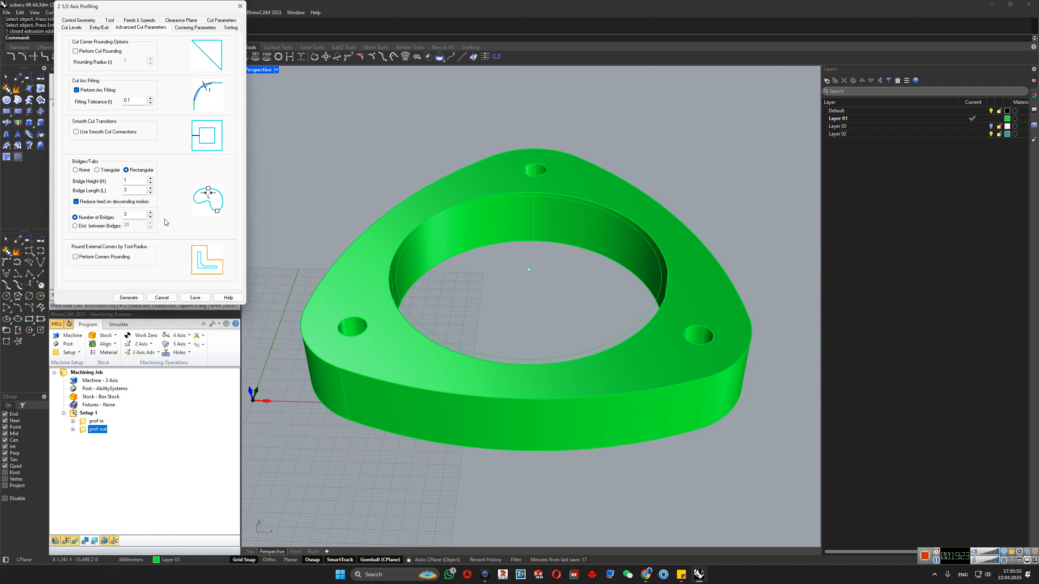
{"action": "left_click", "coordinate": [107, 171]}
{"action": "left_click", "coordinate": [129, 297]}
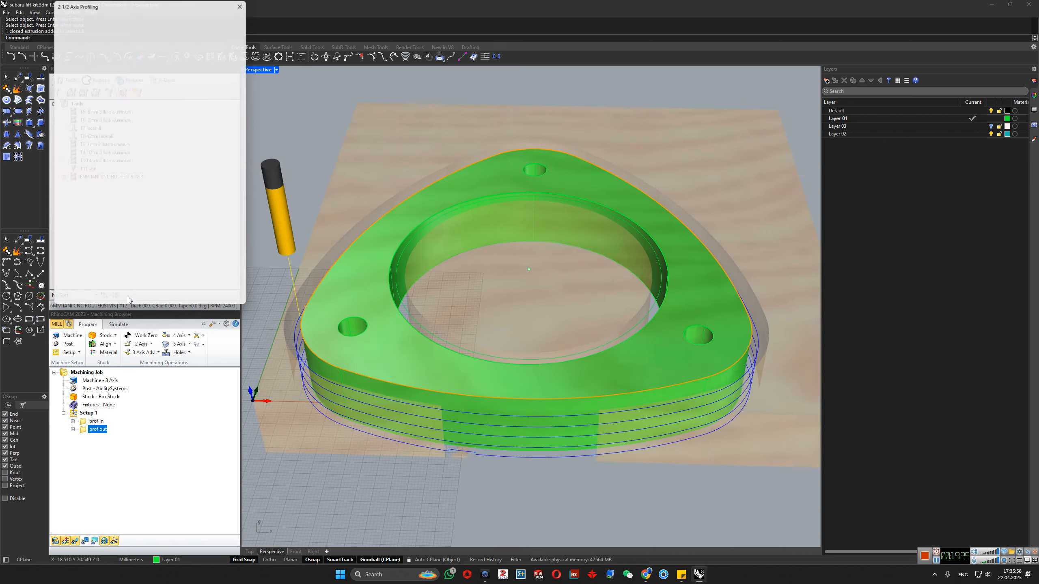
- Simulate prof out with the triangular bridges and inspect their shape in the machined stock
{"action": "scroll", "coordinate": [492, 460], "scroll_direction": "up", "scroll_amount": 10}
{"action": "scroll", "coordinate": [503, 416], "scroll_direction": "down", "scroll_amount": 5}
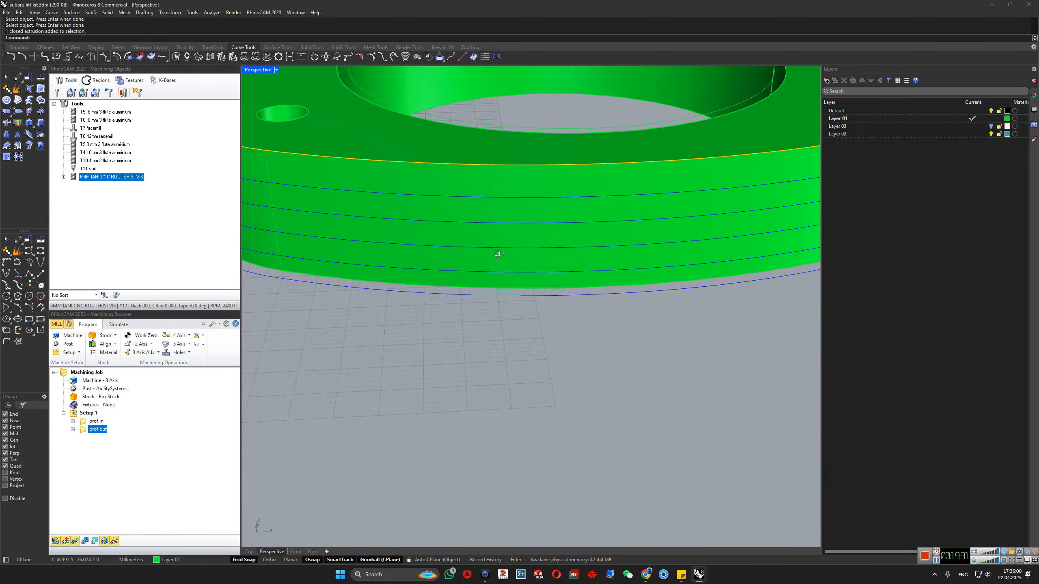
{"action": "right_click", "coordinate": [85, 430]}
{"action": "left_click", "coordinate": [135, 271]}
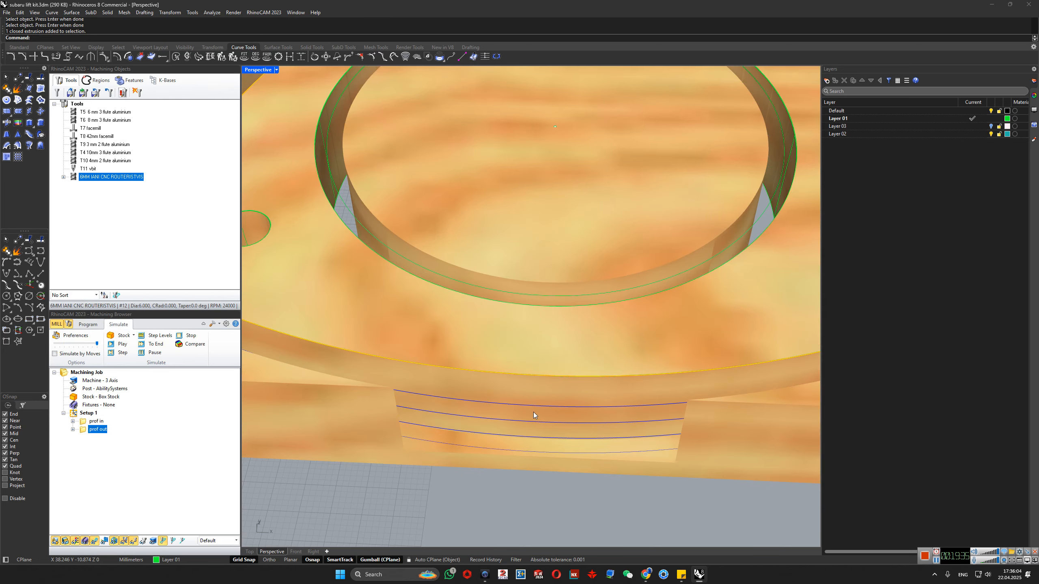
{"action": "scroll", "coordinate": [418, 330], "scroll_direction": "up", "scroll_amount": 8}
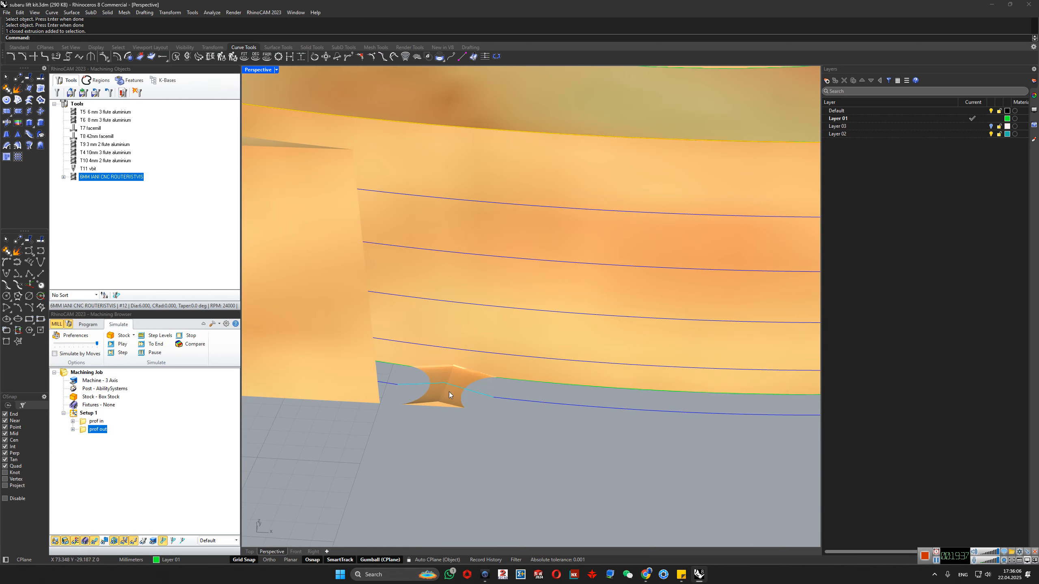
{"action": "scroll", "coordinate": [468, 389], "scroll_direction": "down", "scroll_amount": 10}
{"action": "right_click_drag", "start_coordinate": [560, 294], "coordinate": [540, 371]}
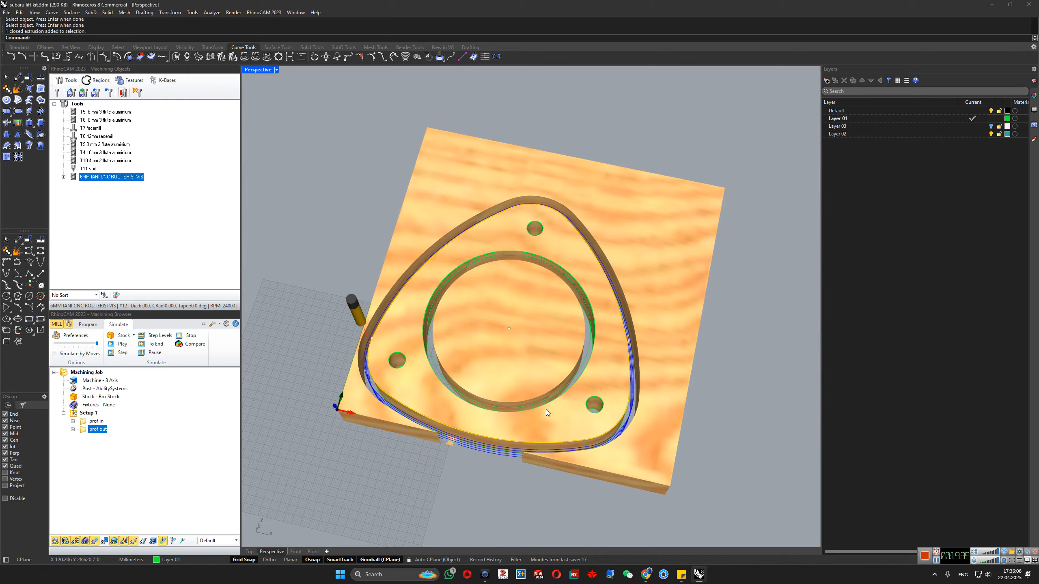
{"action": "right_click_drag", "start_coordinate": [547, 413], "coordinate": [511, 288]}
- Return to programming mode and browse the available 2 Axis, 3 Axis Adv and 4 Axis machining operations without adding any
{"action": "left_click", "coordinate": [167, 431]}
{"action": "left_click", "coordinate": [89, 324]}
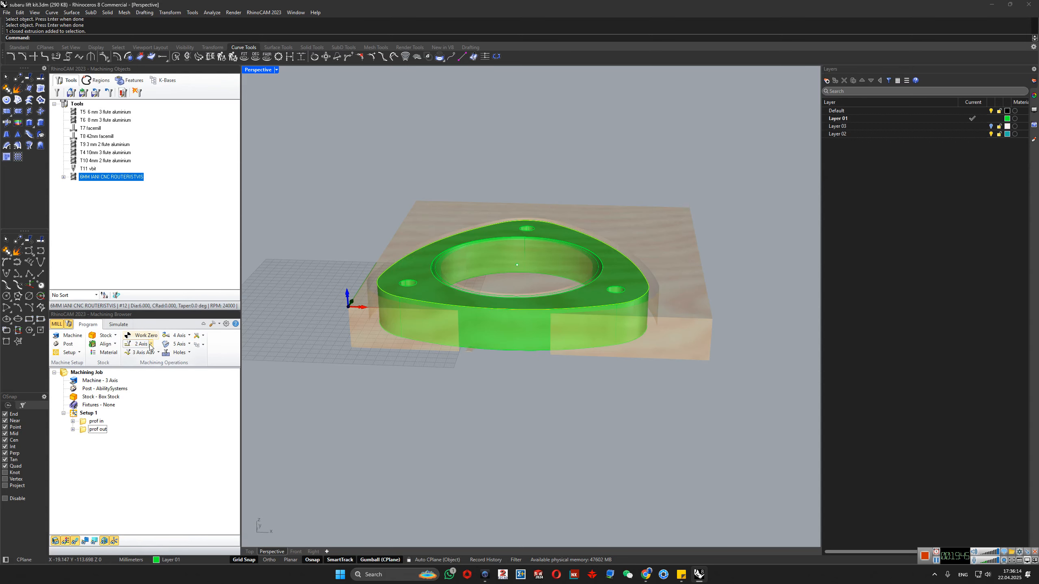
{"action": "left_click", "coordinate": [151, 344]}
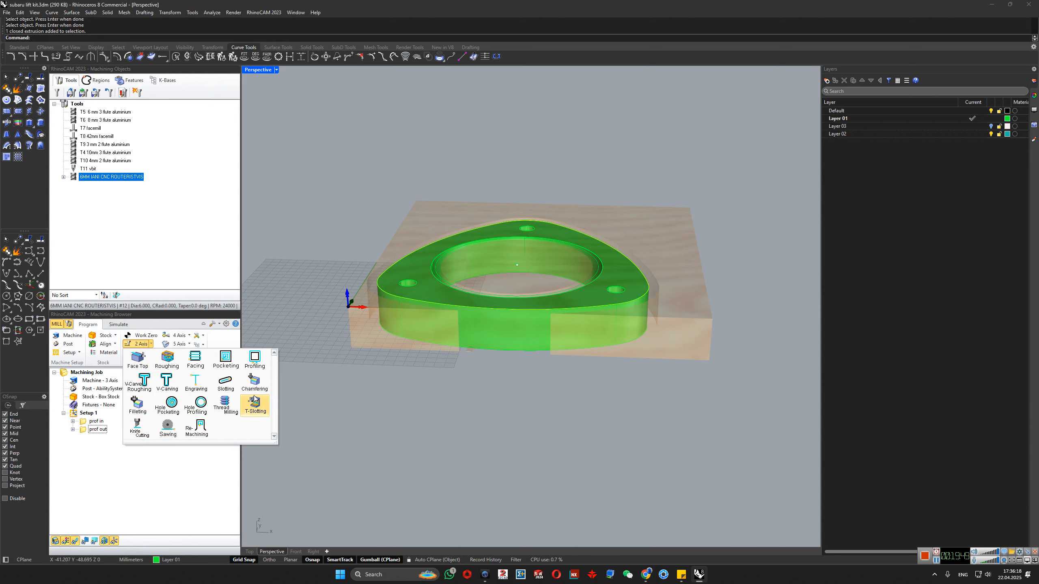
{"action": "left_click", "coordinate": [366, 420]}
{"action": "left_click", "coordinate": [159, 354]}
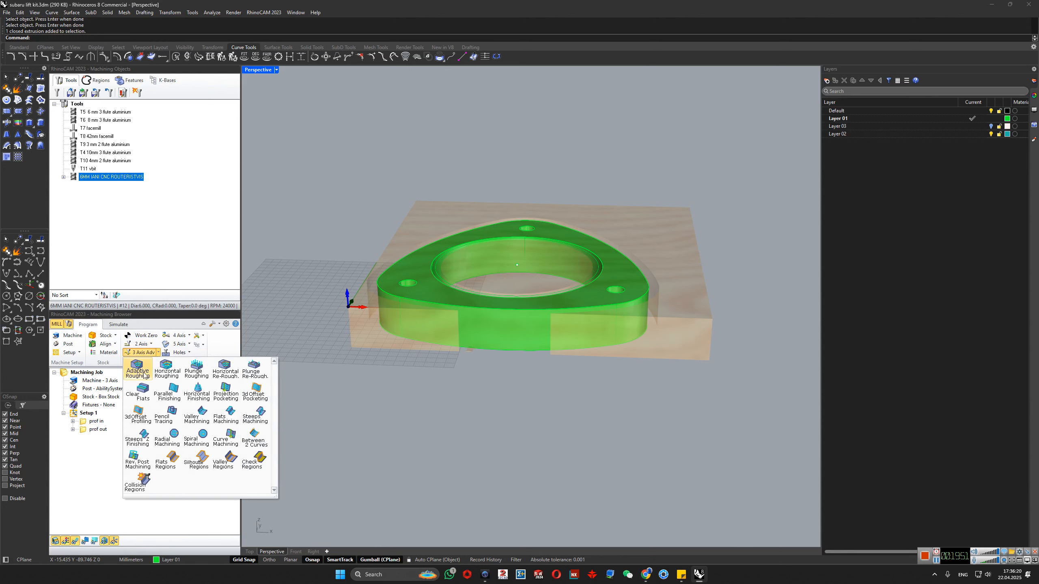
{"action": "left_click", "coordinate": [370, 378]}
{"action": "left_click", "coordinate": [189, 336]}
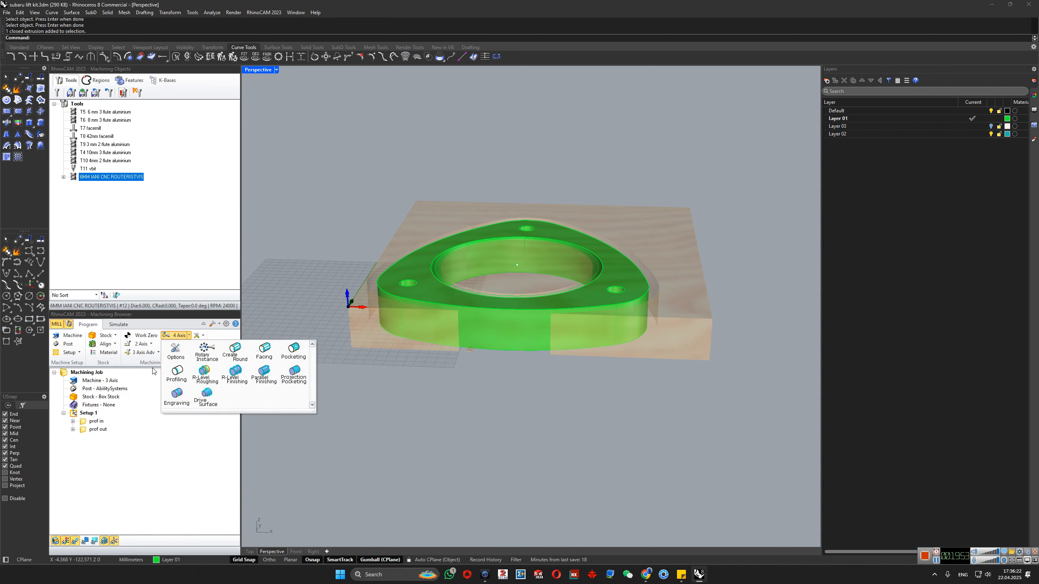
{"action": "left_click", "coordinate": [460, 439]}
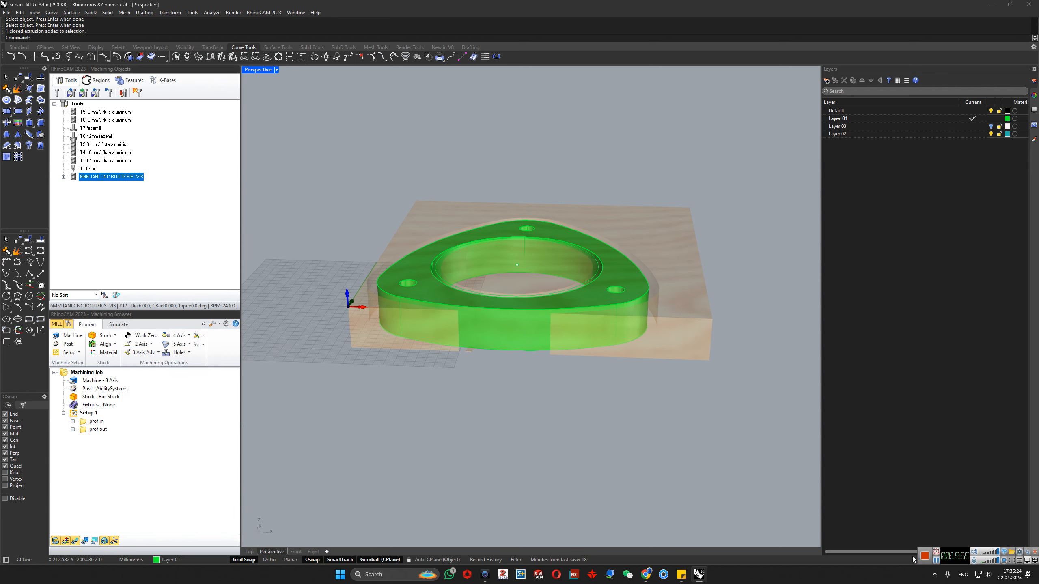